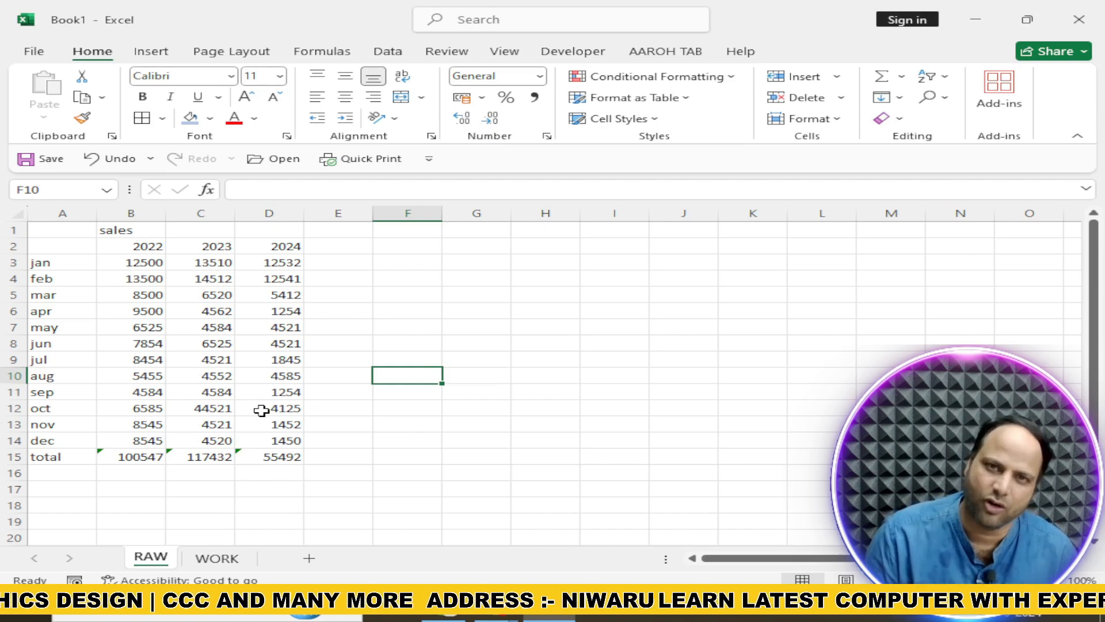
Compare the unformatted sales table on the RAW sheet with the formatted version on the WORK sheet
{"action": "left_click", "coordinate": [217, 558]}
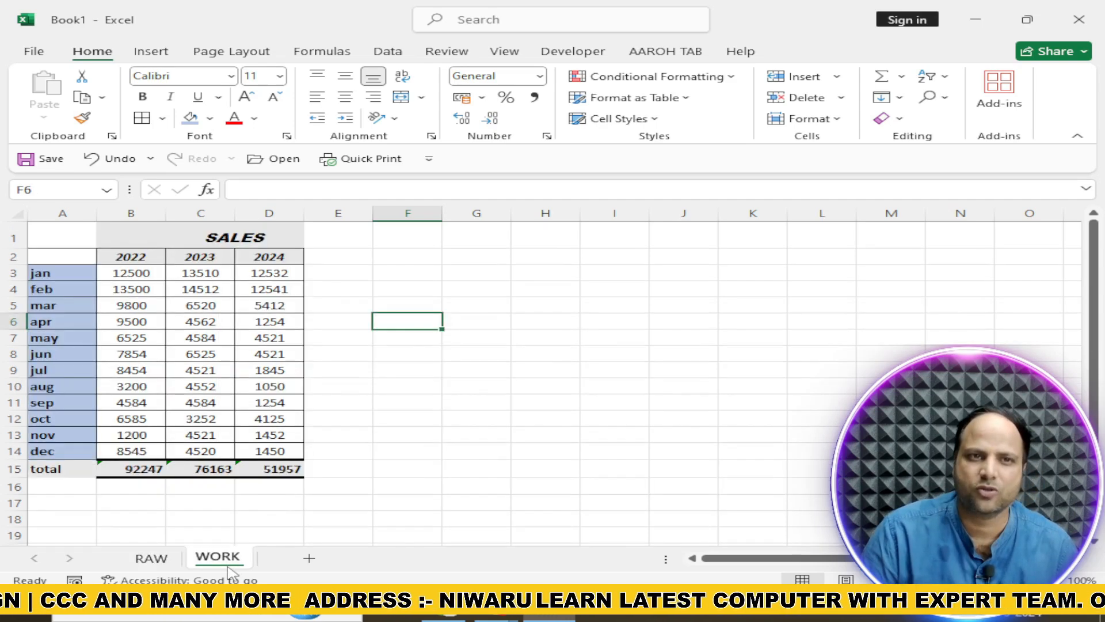
{"action": "left_click", "coordinate": [426, 456]}
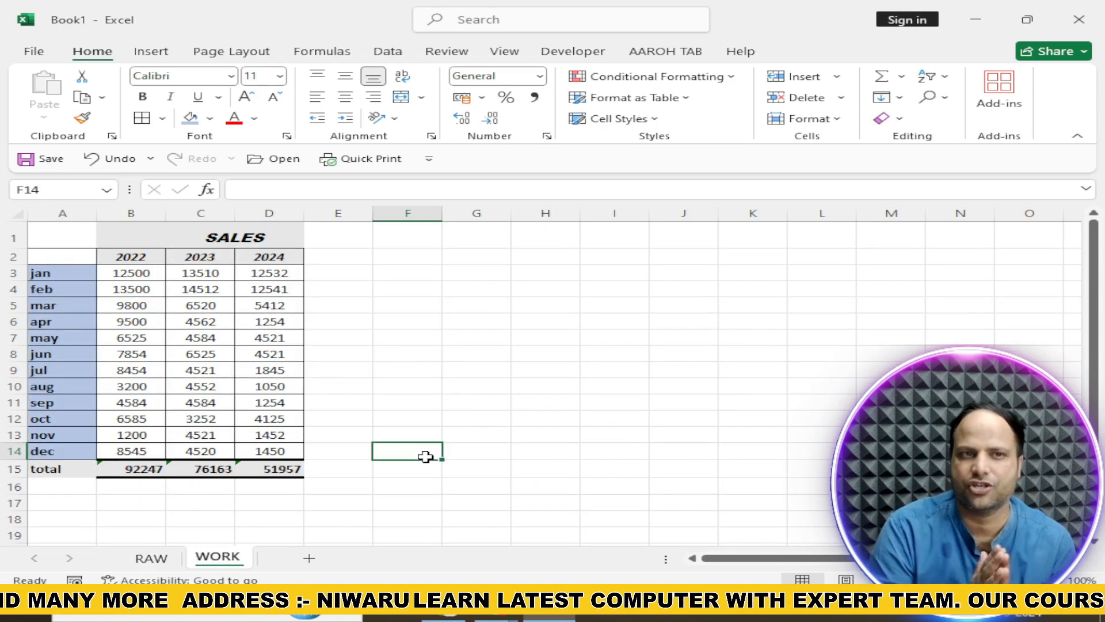
{"action": "left_click", "coordinate": [151, 558]}
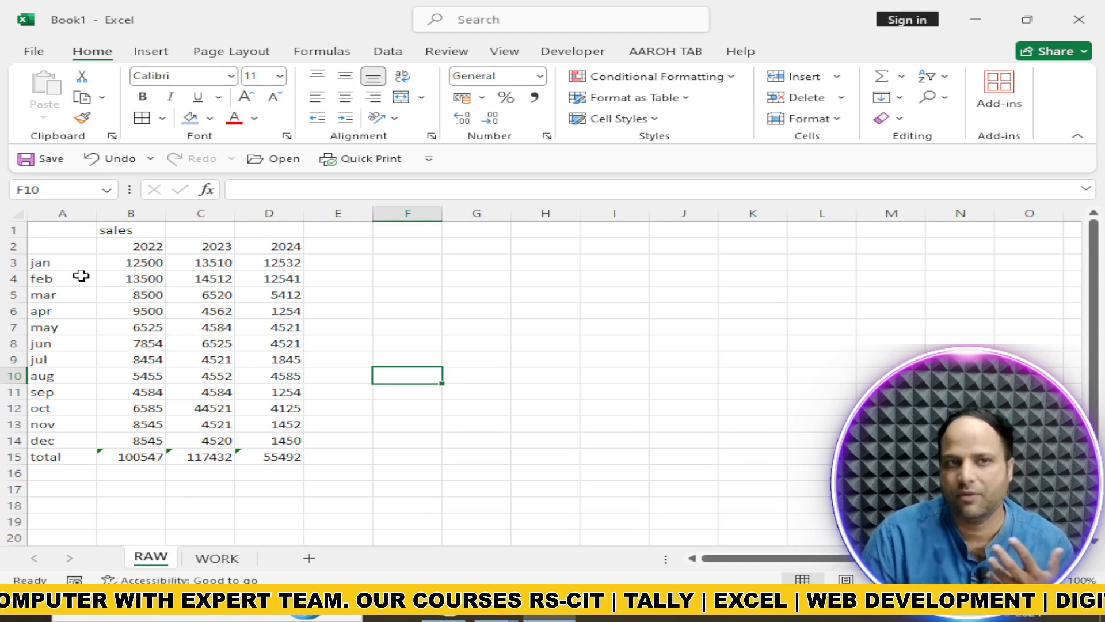
{"action": "left_click", "coordinate": [217, 558]}
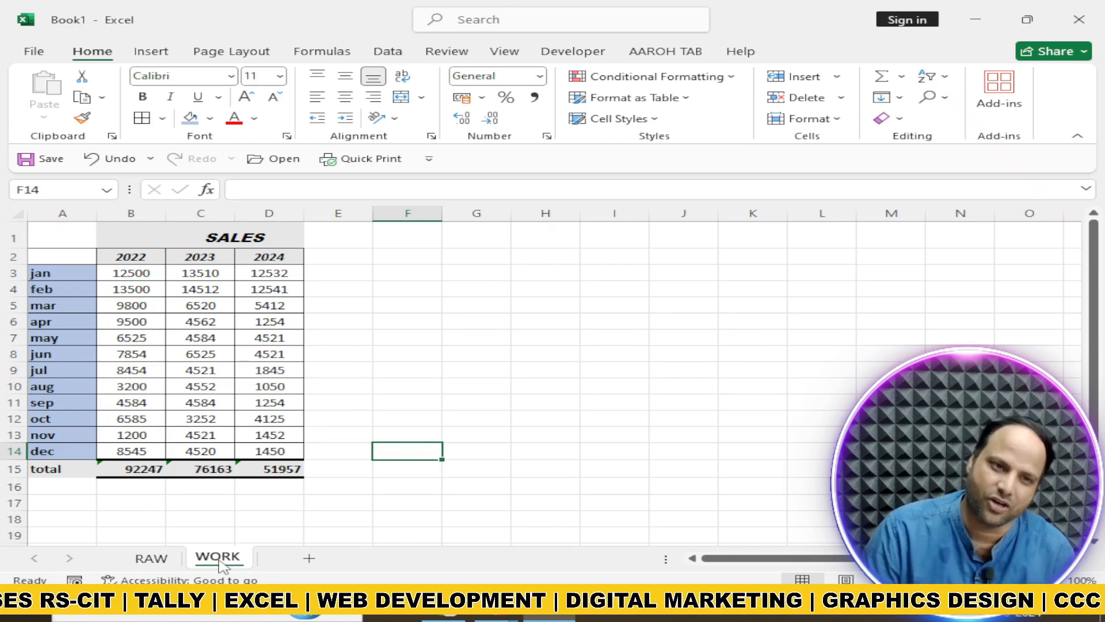
{"action": "left_click", "coordinate": [150, 556]}
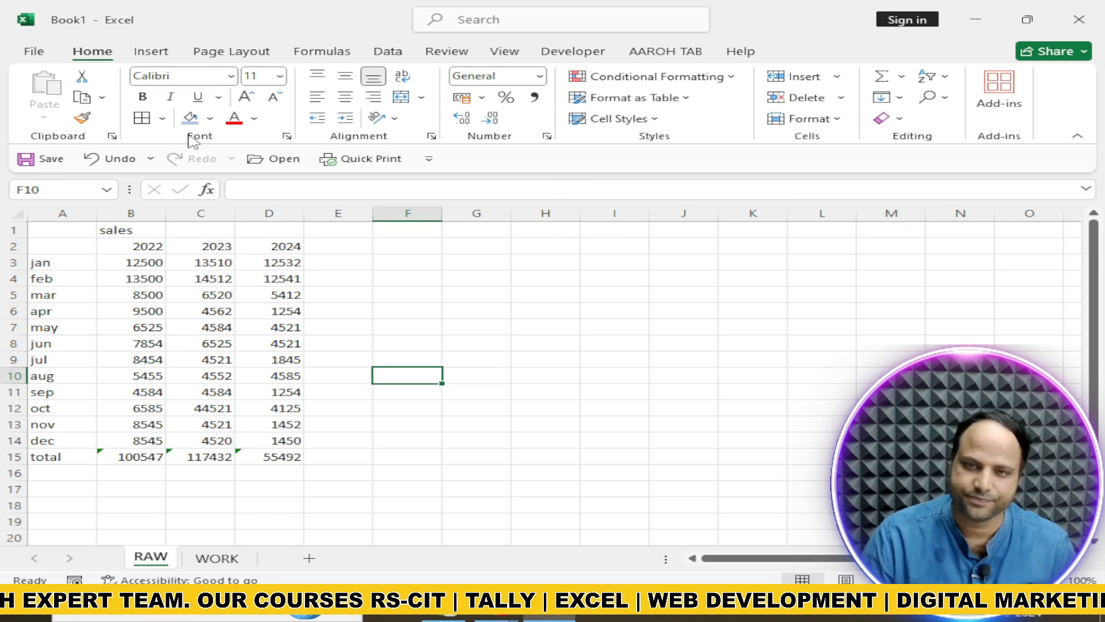
{"action": "left_click_drag", "start_coordinate": [58, 230], "coordinate": [291, 456]}
{"action": "left_click", "coordinate": [399, 374]}
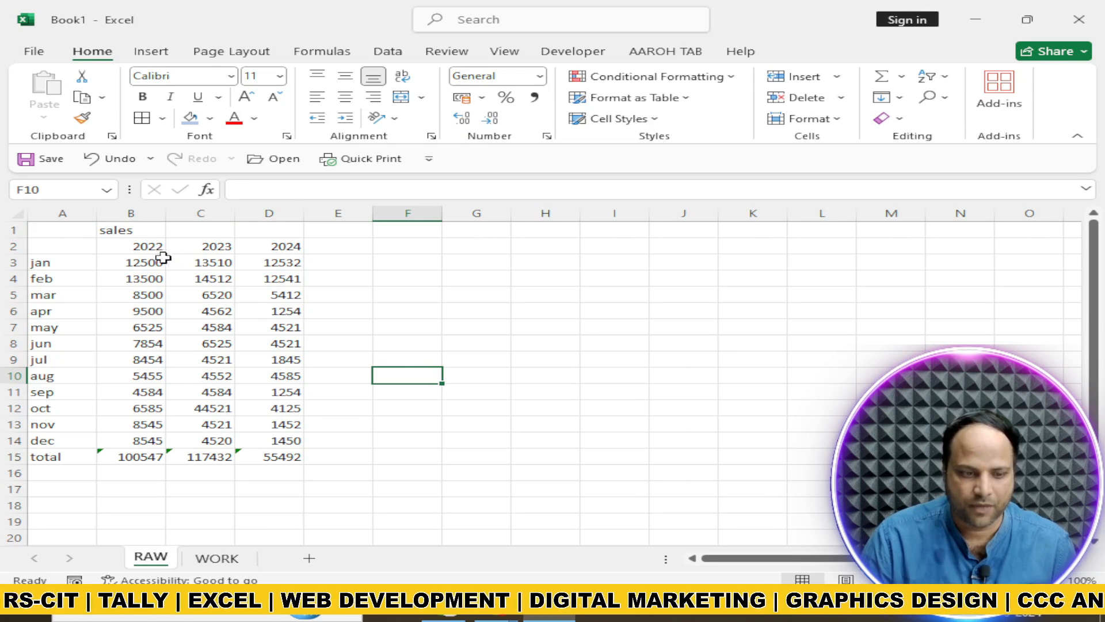
Set the font of the sales heading in cell B1 of the RAW sheet to ADLaM Display
{"action": "left_click", "coordinate": [117, 232]}
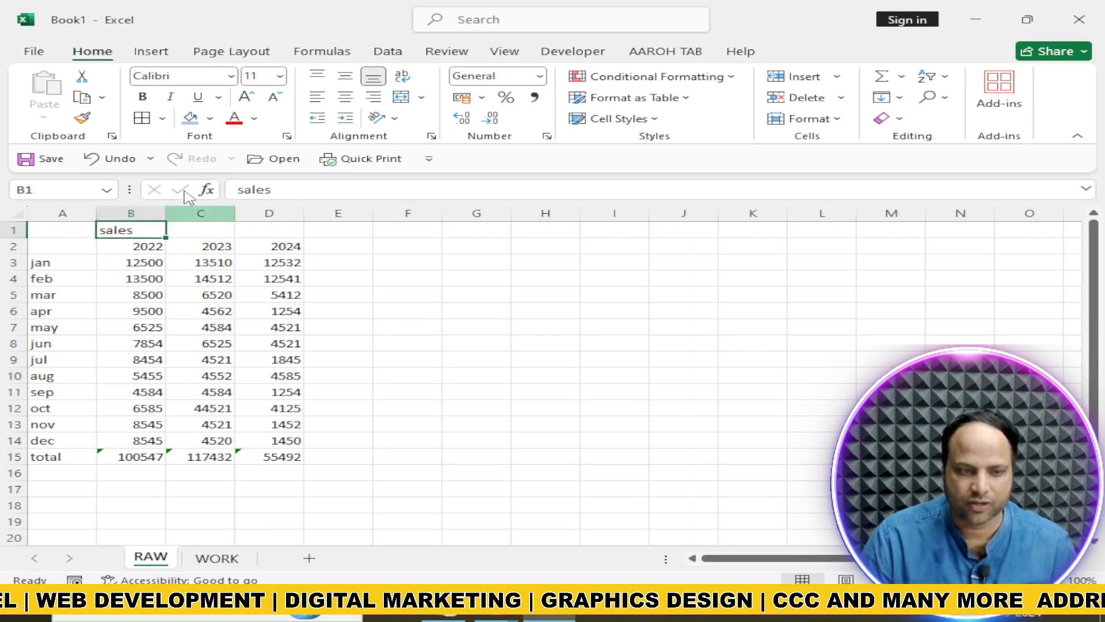
{"action": "left_click", "coordinate": [231, 76]}
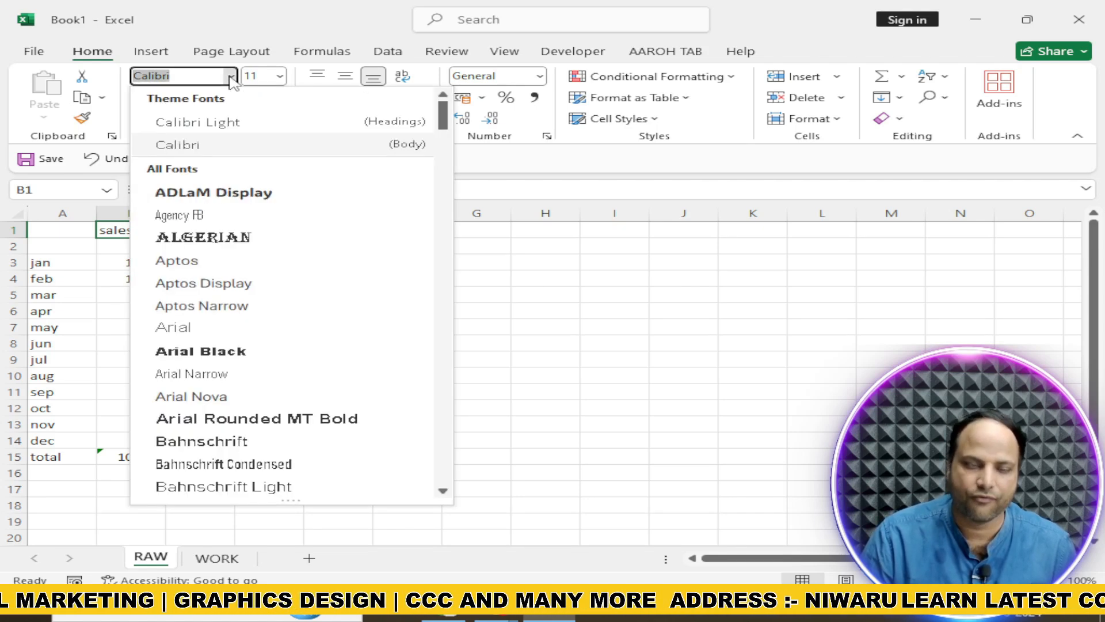
{"action": "left_click", "coordinate": [233, 194]}
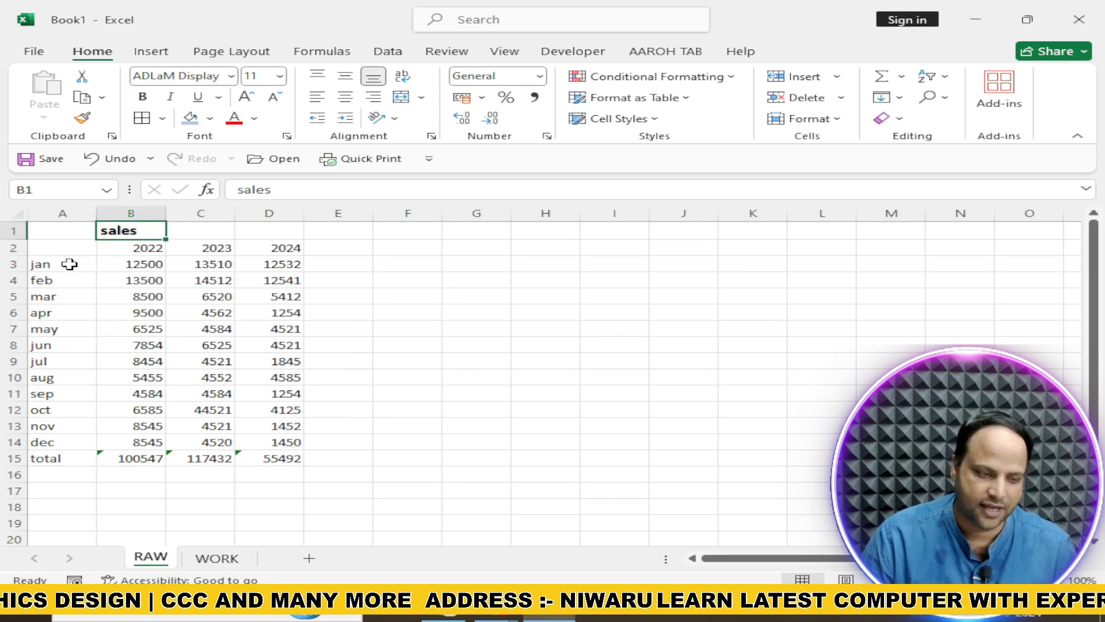
Change the font of the month and total labels in A3:A15 to Consolas
{"action": "left_click_drag", "start_coordinate": [68, 264], "coordinate": [60, 461]}
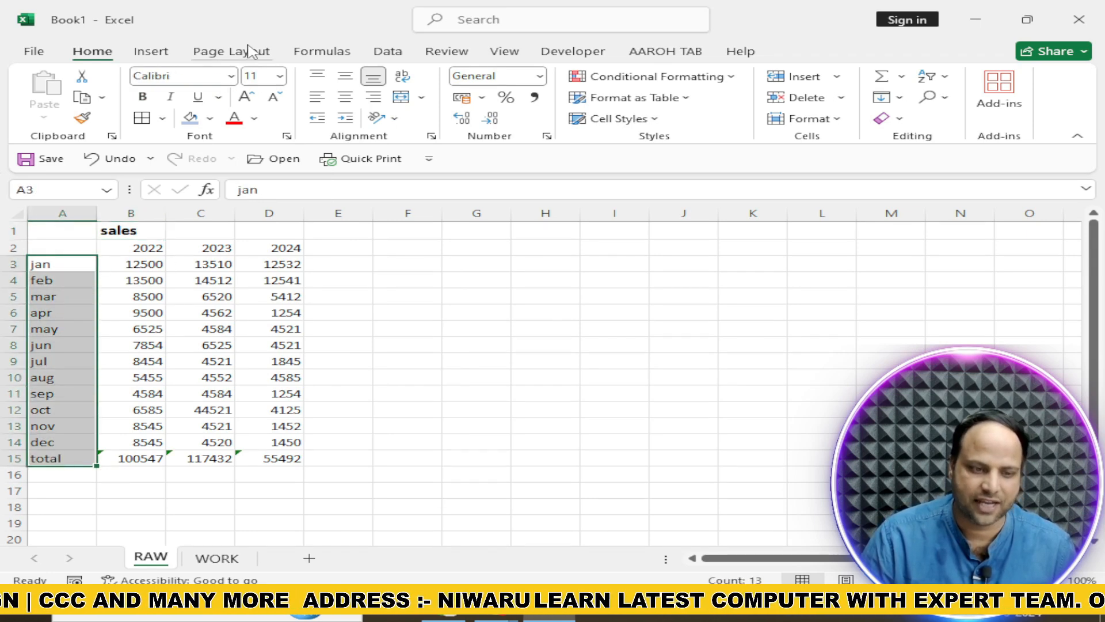
{"action": "left_click", "coordinate": [230, 77]}
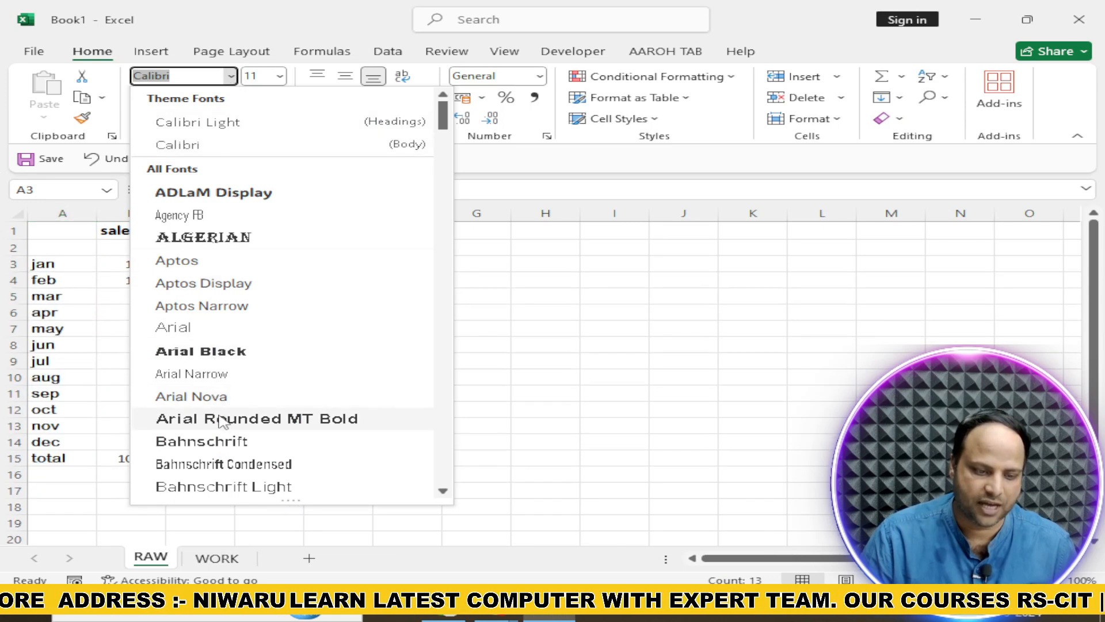
{"action": "scroll", "coordinate": [224, 433], "scroll_direction": "down", "scroll_amount": 2}
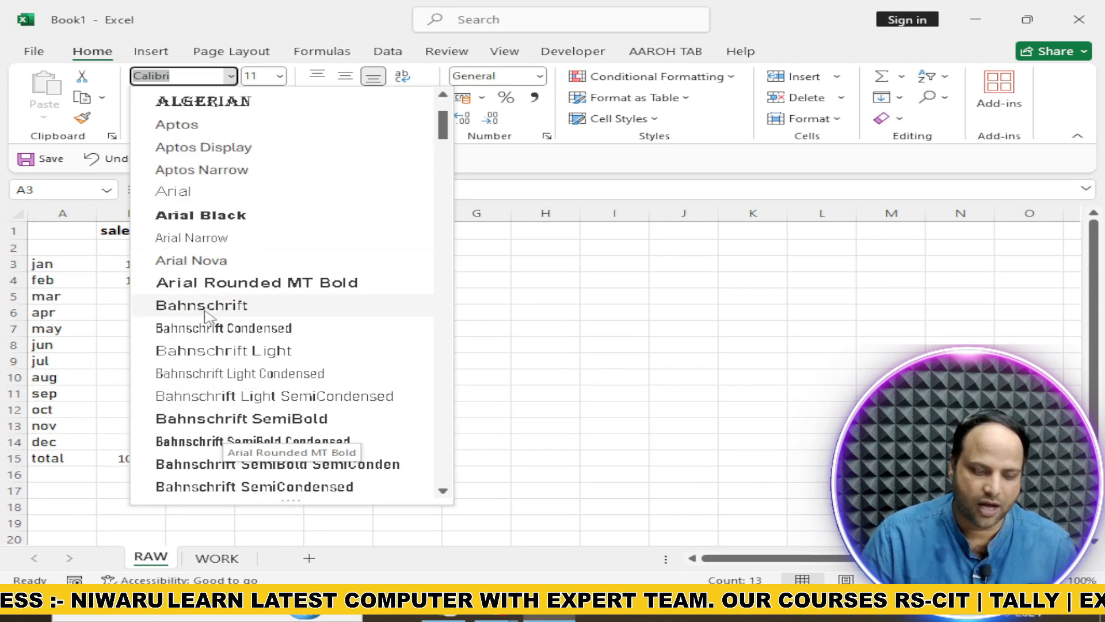
{"action": "scroll", "coordinate": [207, 317], "scroll_direction": "down", "scroll_amount": 7}
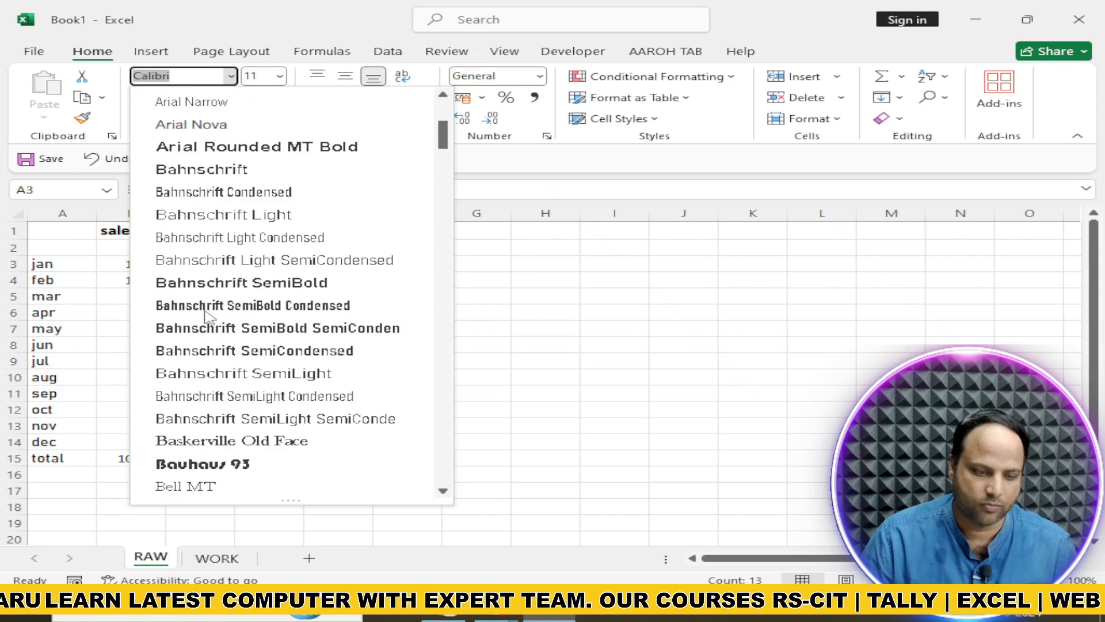
{"action": "scroll", "coordinate": [207, 317], "scroll_direction": "down", "scroll_amount": 5}
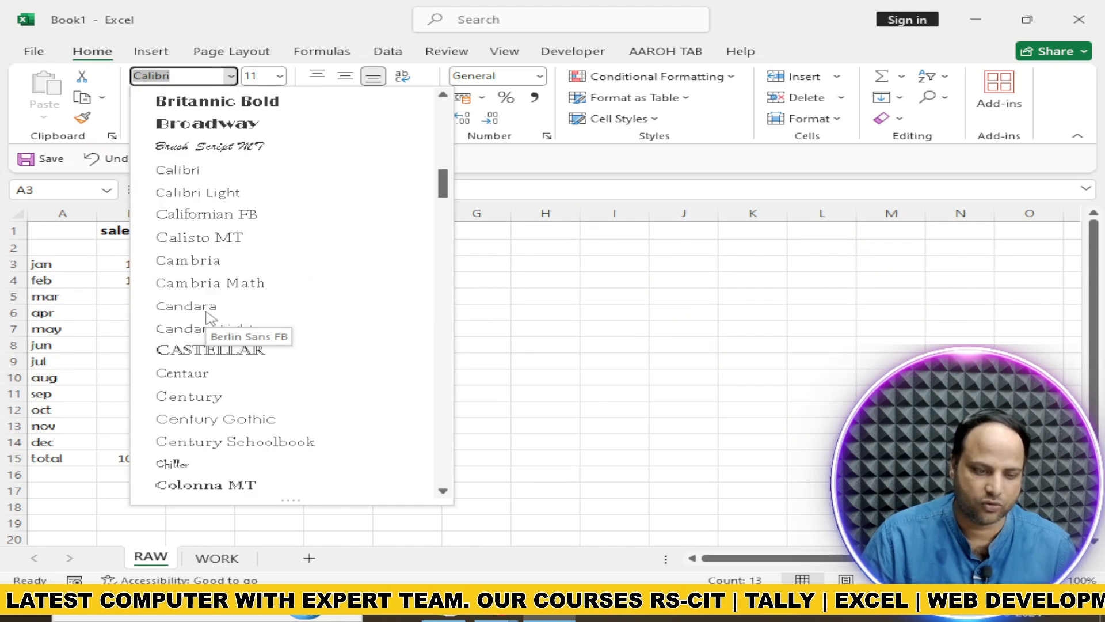
{"action": "scroll", "coordinate": [208, 317], "scroll_direction": "down", "scroll_amount": 3}
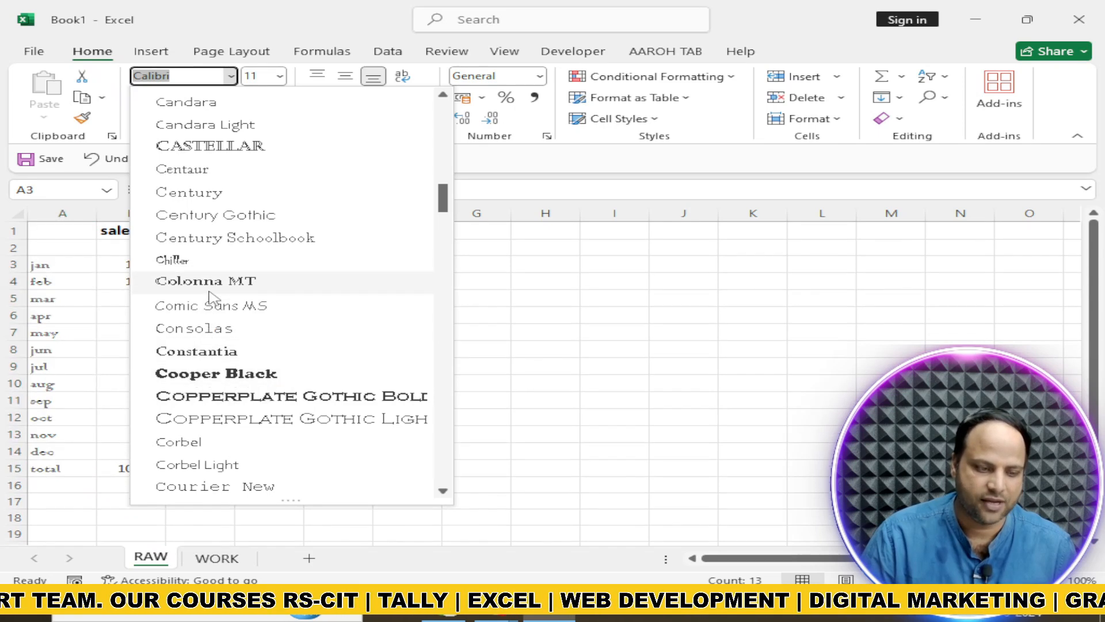
{"action": "left_click", "coordinate": [208, 329]}
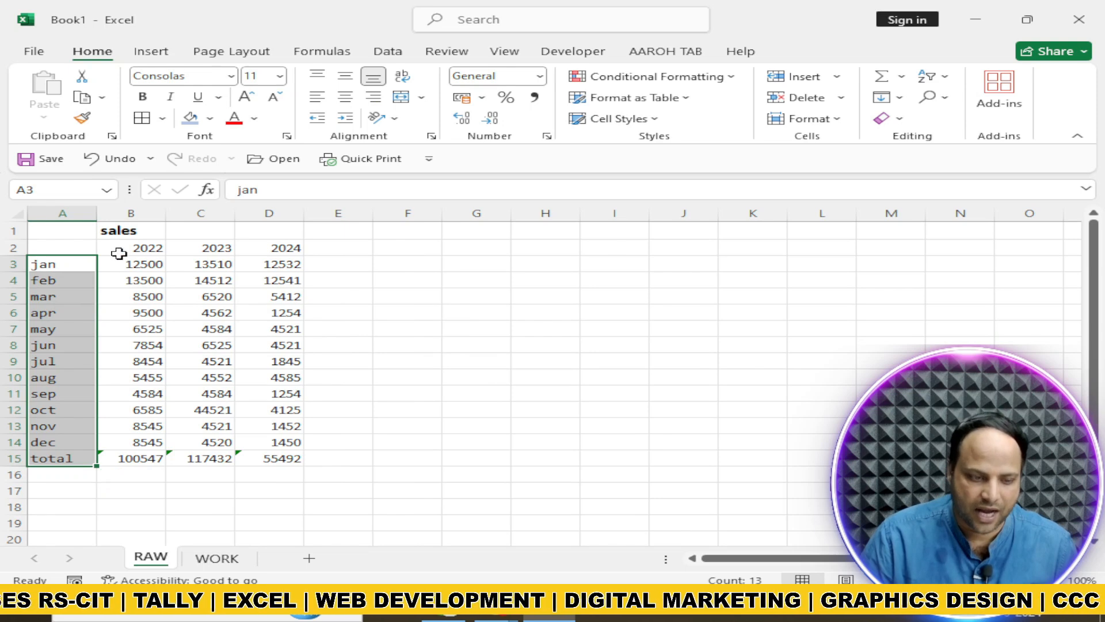
Set the font size of the year headings in B2:D2 to 10
{"action": "left_click_drag", "start_coordinate": [118, 249], "coordinate": [289, 247]}
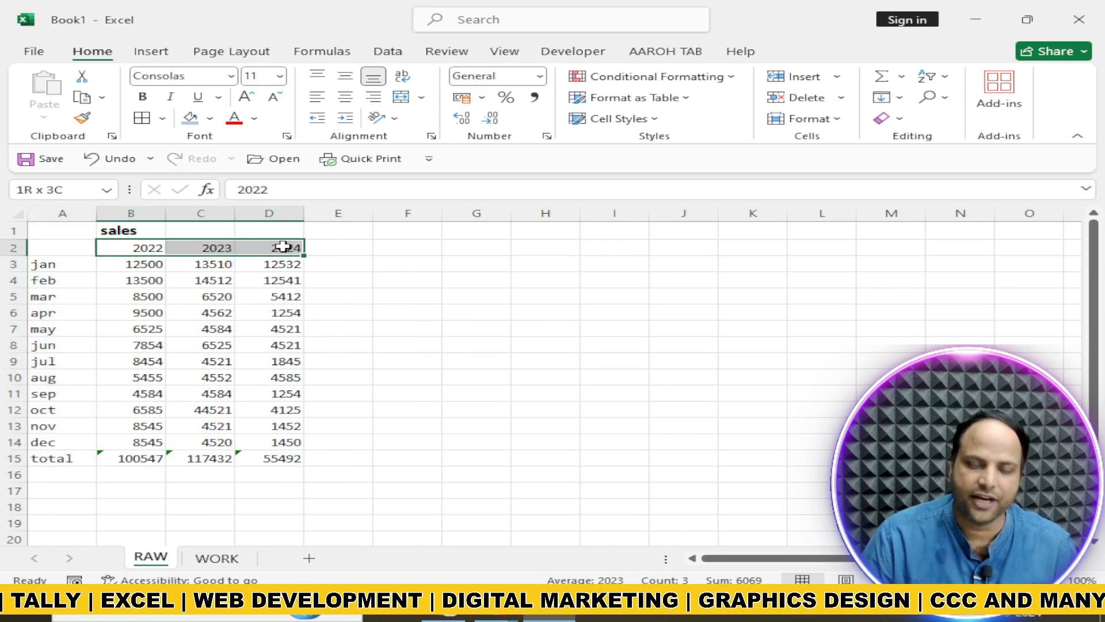
{"action": "left_click", "coordinate": [280, 76]}
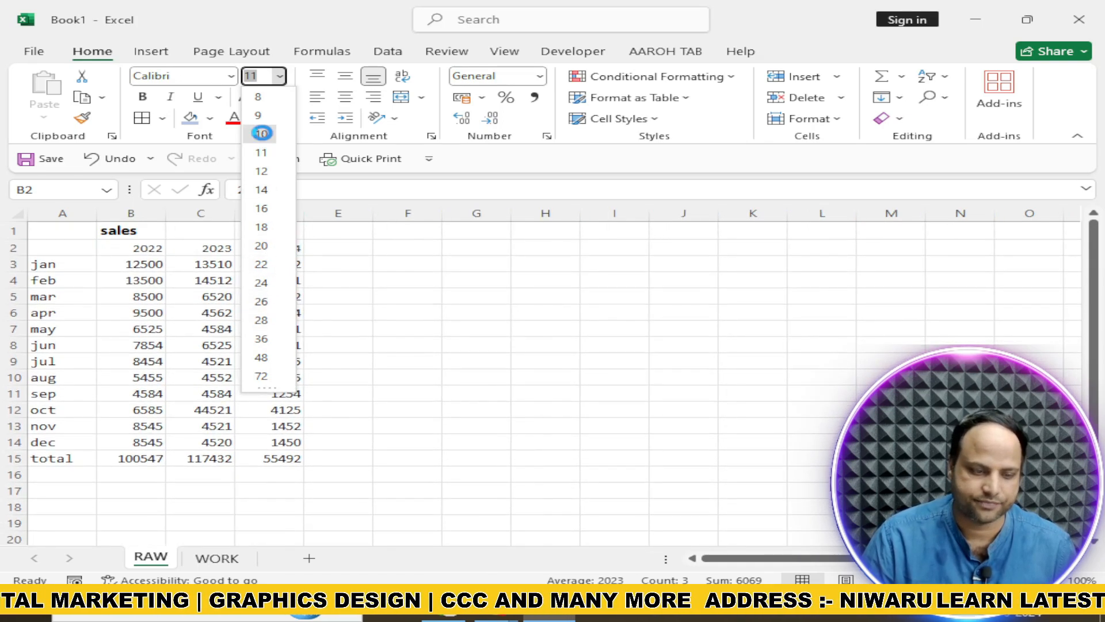
{"action": "left_click", "coordinate": [262, 134]}
{"action": "left_click", "coordinate": [219, 426]}
Make the year headings in B2:D2 bold and the January sales figures in B3:D3 italic
{"action": "left_click_drag", "start_coordinate": [122, 246], "coordinate": [278, 246]}
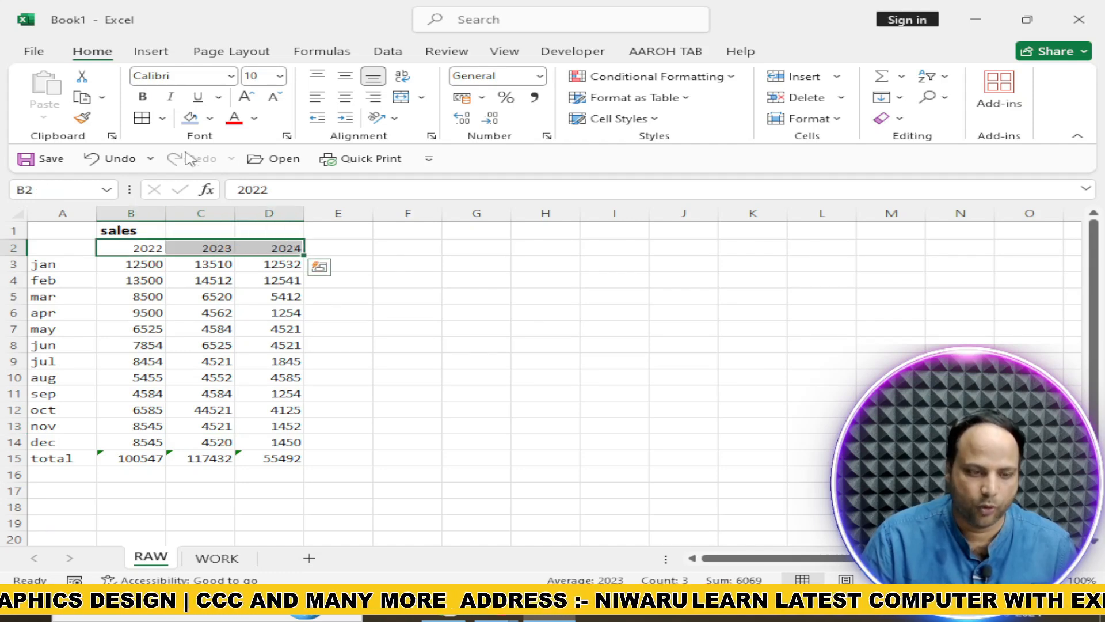
{"action": "left_click", "coordinate": [144, 98]}
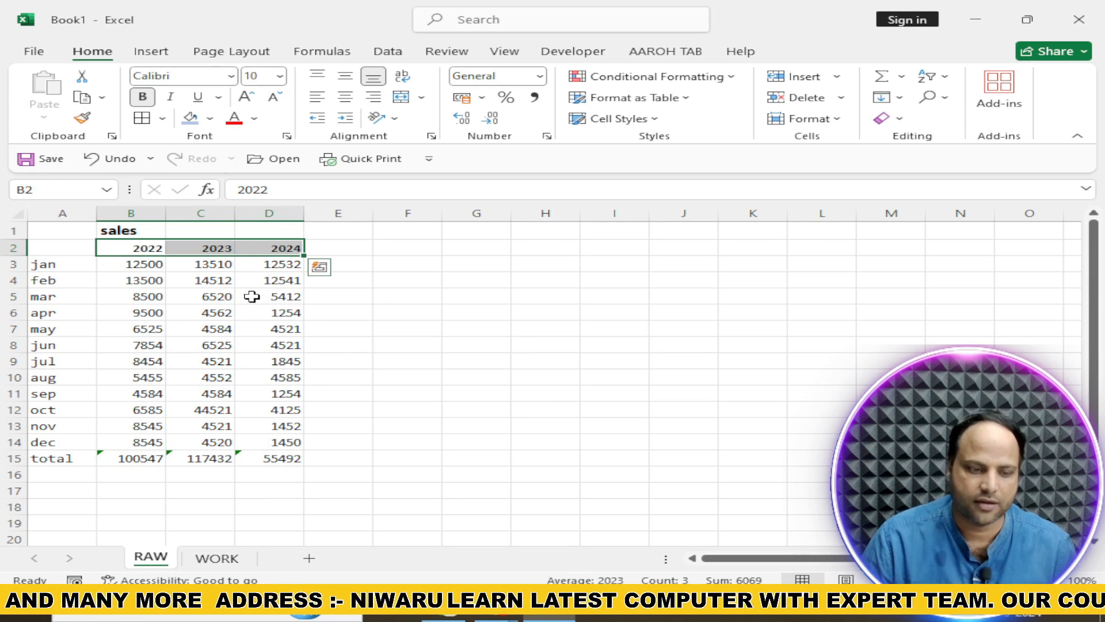
{"action": "left_click_drag", "start_coordinate": [129, 264], "coordinate": [269, 263]}
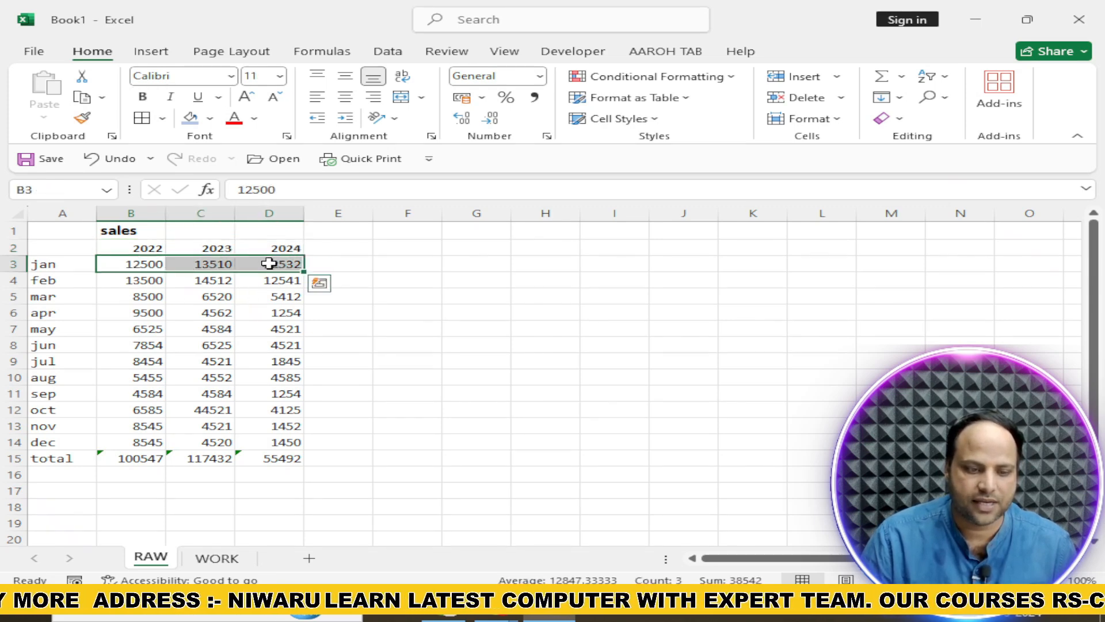
{"action": "left_click", "coordinate": [170, 99]}
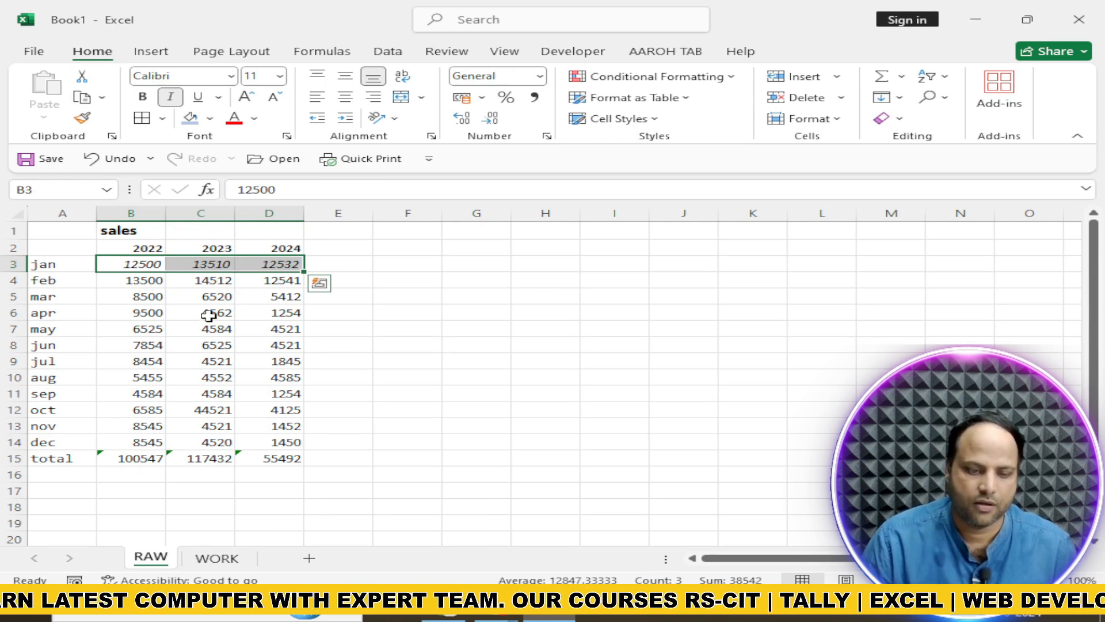
Enter 12541 in cell F3 and format it as italic and underlined
{"action": "left_click", "coordinate": [384, 264]}
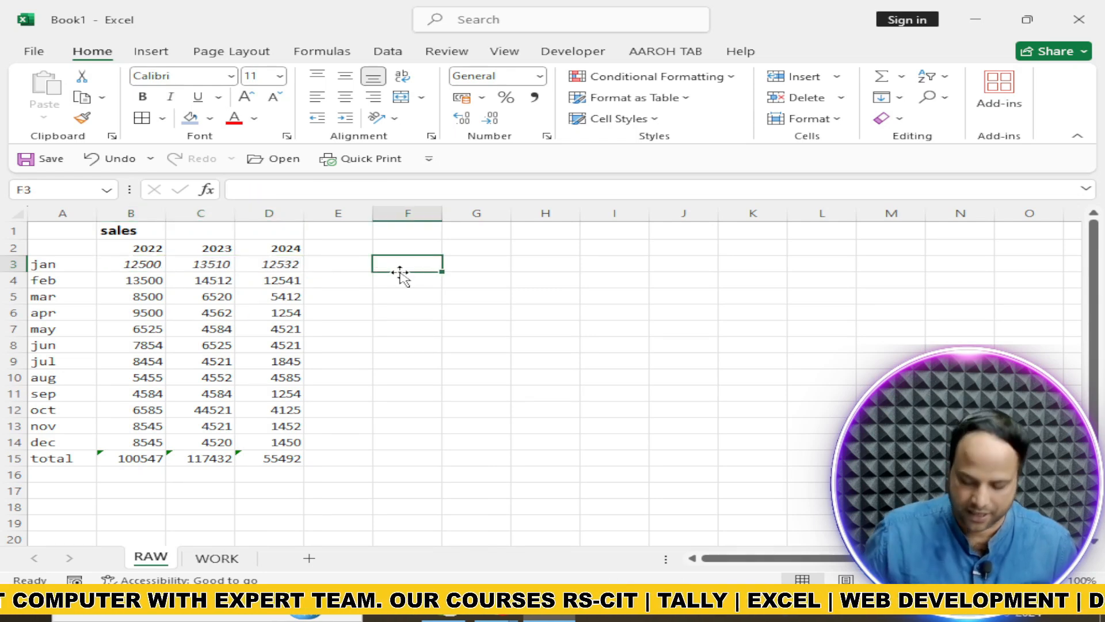
{"action": "type", "text": "12"}
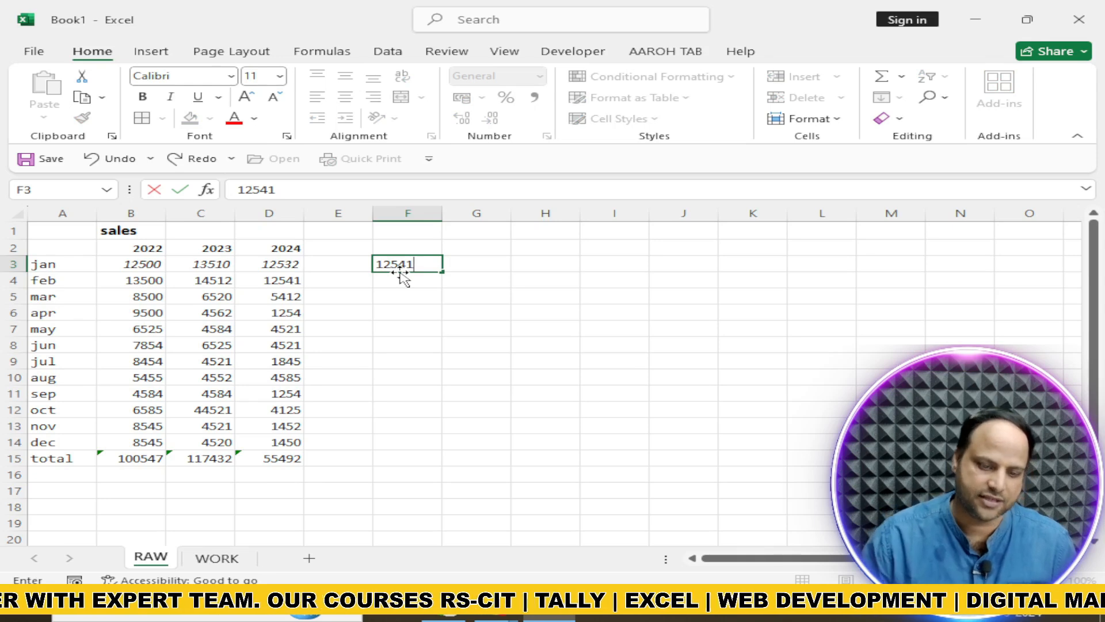
{"action": "type", "text": "541"}
{"action": "left_click", "coordinate": [170, 97]}
{"action": "left_click", "coordinate": [202, 99]}
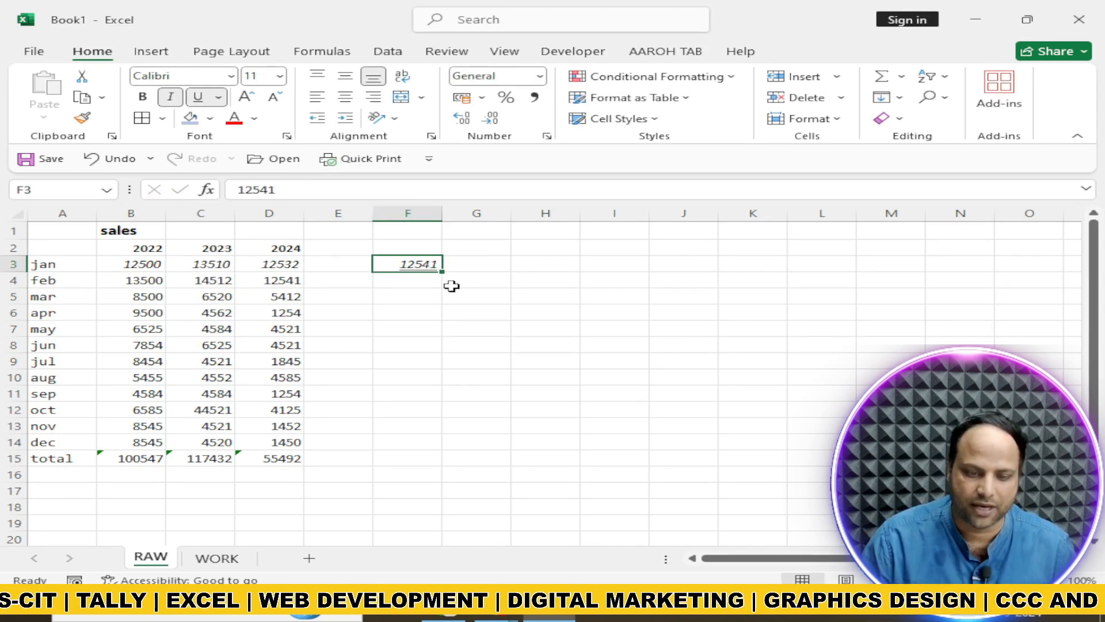
Change the underline of the number in cell F3 to a double underline
{"action": "scroll", "coordinate": [452, 286], "scroll_direction": "up", "scroll_amount": 5, "text": "ctrl"}
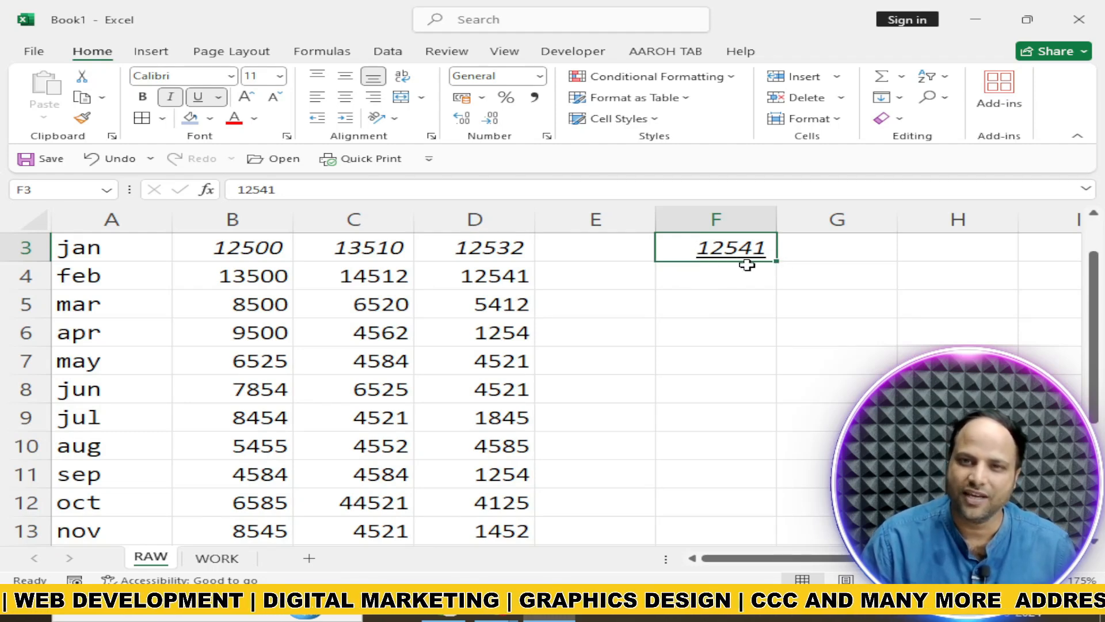
{"action": "left_click", "coordinate": [220, 99]}
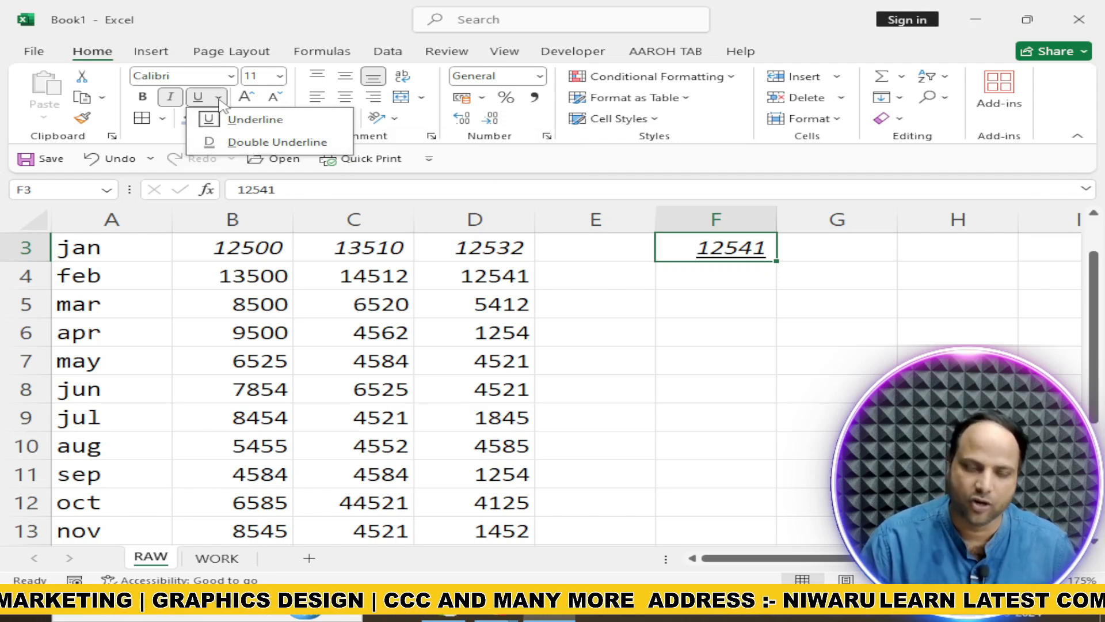
{"action": "left_click", "coordinate": [271, 142]}
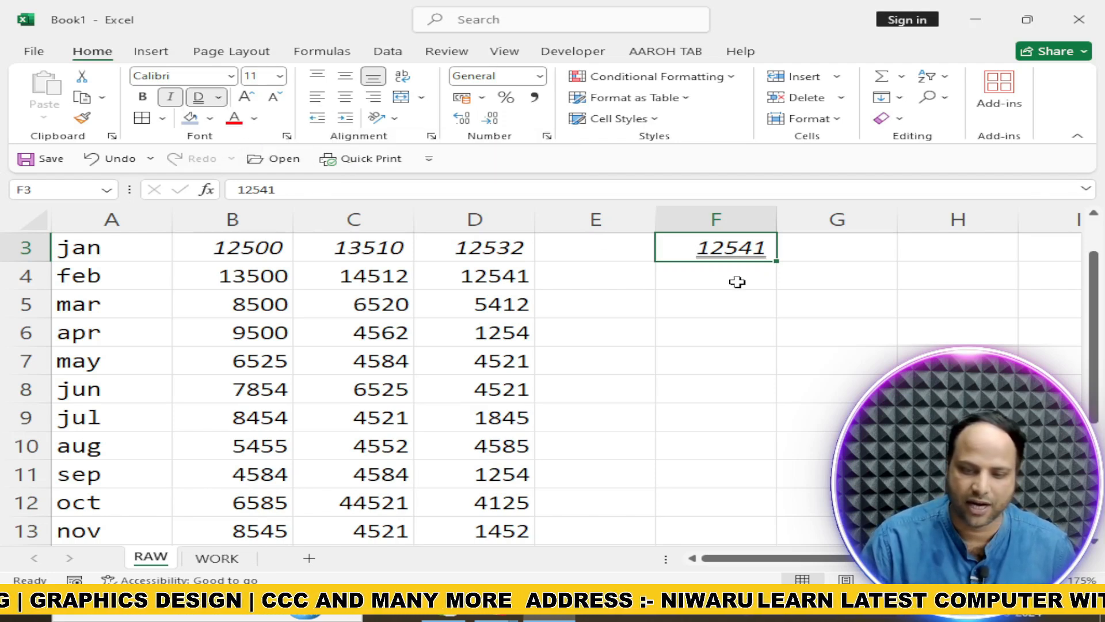
{"action": "scroll", "coordinate": [722, 301], "scroll_direction": "up", "scroll_amount": 5}
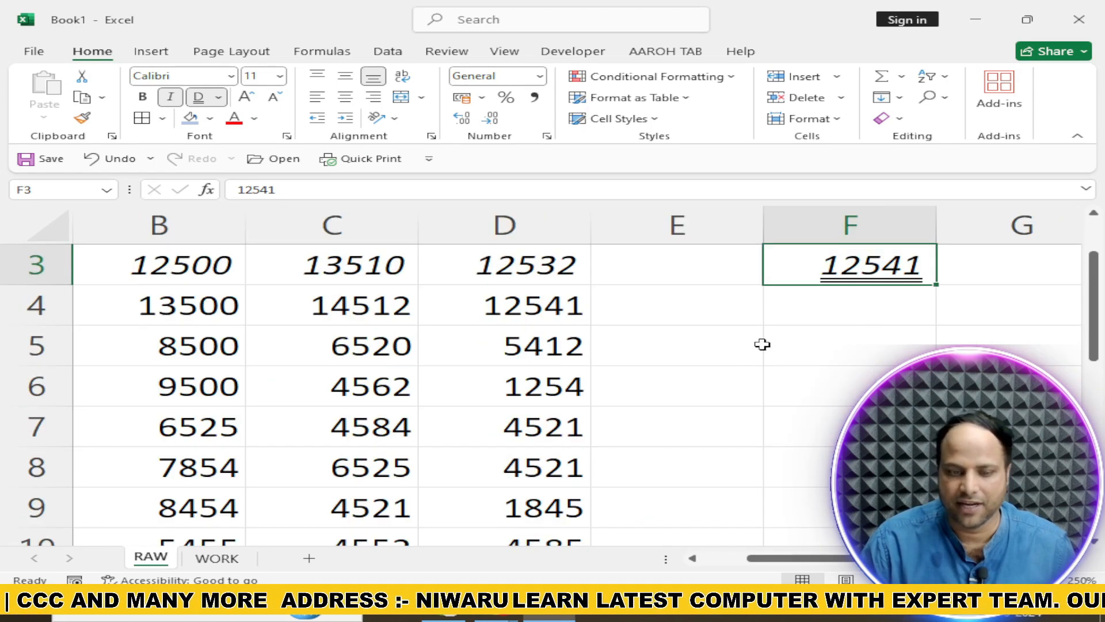
{"action": "scroll", "coordinate": [728, 349], "scroll_direction": "down", "scroll_amount": 5}
{"action": "scroll", "coordinate": [728, 349], "scroll_direction": "down", "scroll_amount": 2}
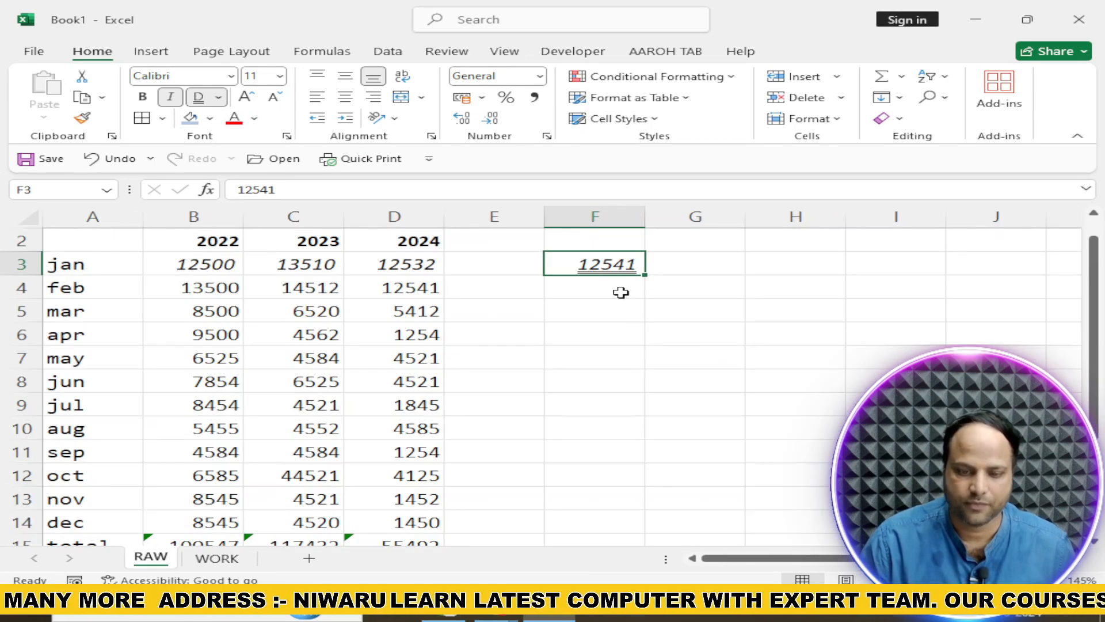
Enter 145254 in cell F6
{"action": "left_click", "coordinate": [618, 334]}
{"action": "type", "text": "14"}
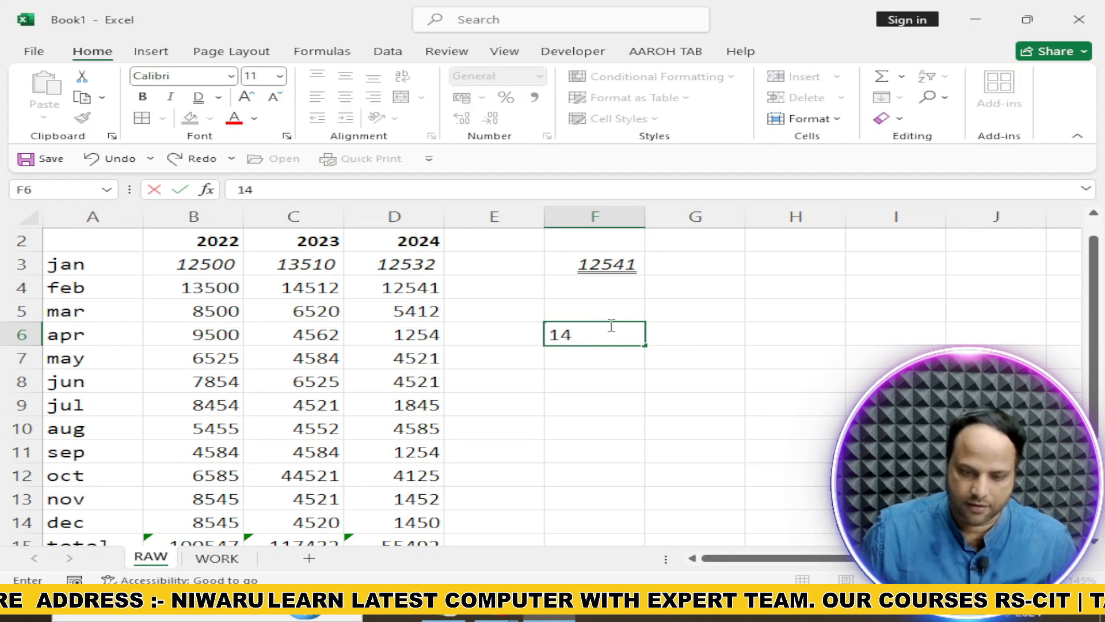
{"action": "type", "text": "5254"}
{"action": "key", "text": "Return"}
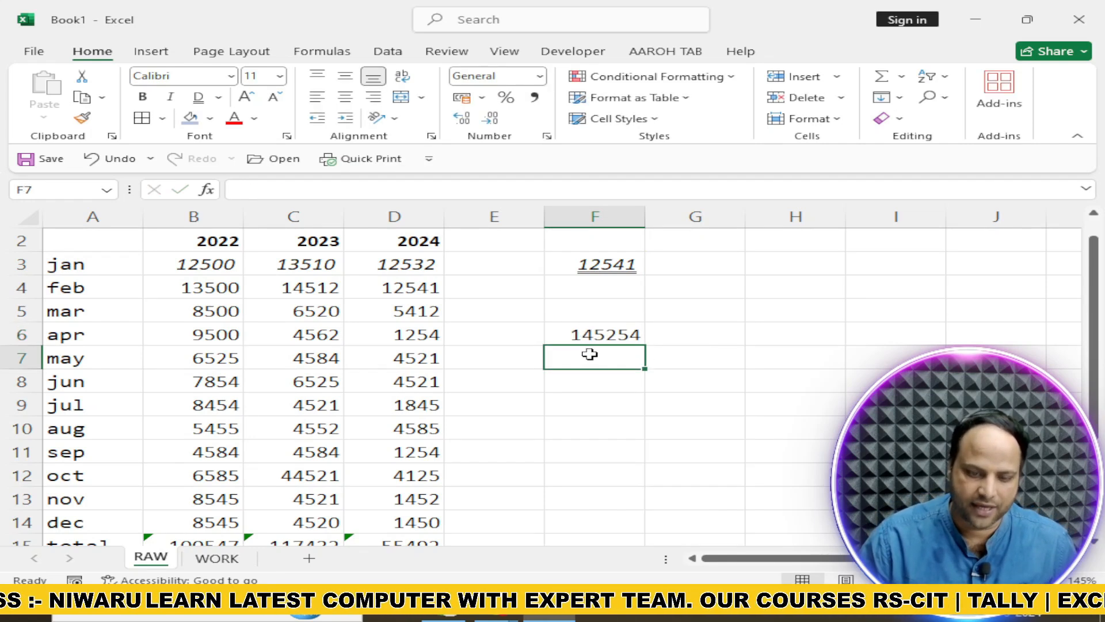
Enlarge the number in cell F6 stepwise to font size 36 with Increase Font Size
{"action": "left_click", "coordinate": [582, 334]}
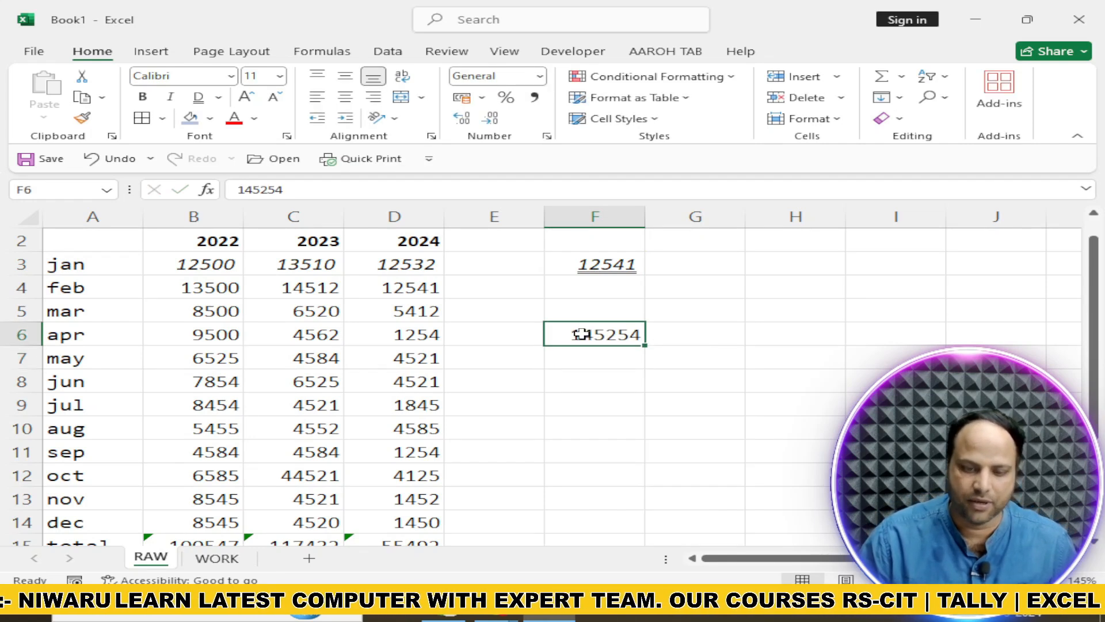
{"action": "left_click", "coordinate": [250, 99]}
{"action": "left_click", "coordinate": [250, 99]}
{"action": "left_click", "coordinate": [251, 99]}
{"action": "left_click", "coordinate": [251, 99]}
{"action": "left_click", "coordinate": [250, 99]}
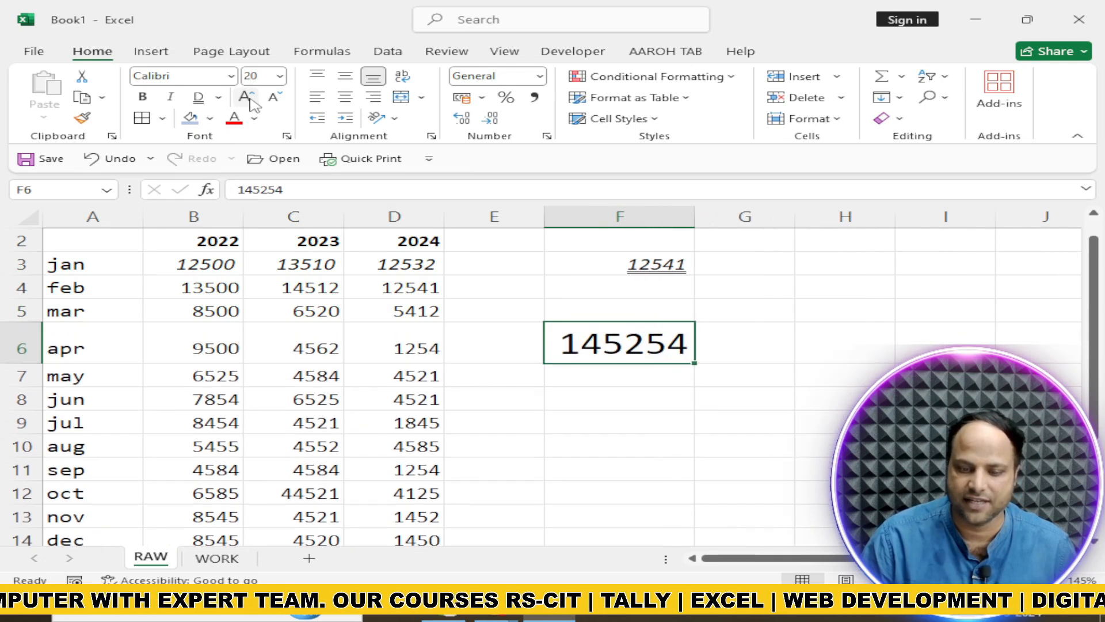
{"action": "left_click", "coordinate": [250, 99]}
{"action": "left_click", "coordinate": [250, 99]}
{"action": "left_click", "coordinate": [250, 99]}
{"action": "left_click", "coordinate": [251, 99]}
{"action": "left_click", "coordinate": [250, 99]}
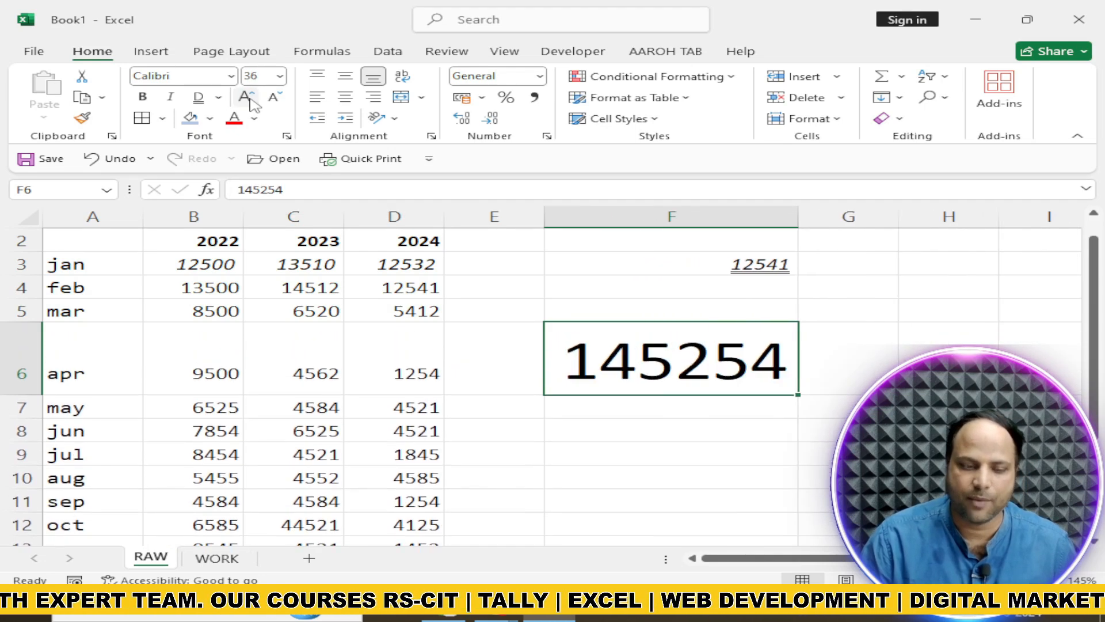
Reduce the number in cell F6 stepwise to font size 11 with Decrease Font Size
{"action": "left_click", "coordinate": [274, 99]}
{"action": "left_click", "coordinate": [274, 99]}
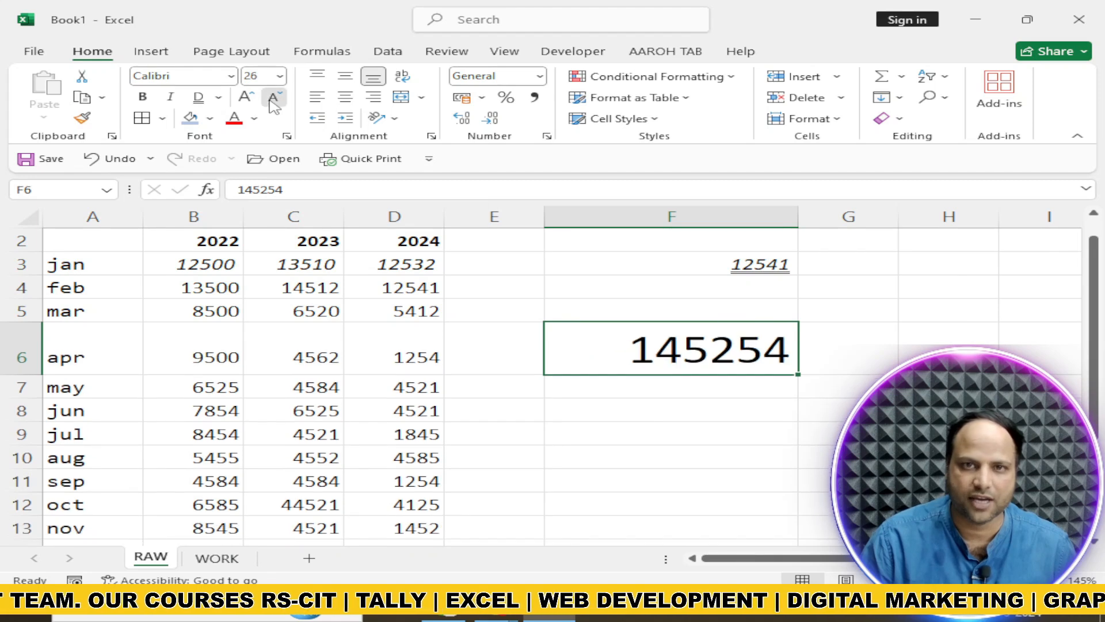
{"action": "left_click", "coordinate": [274, 99]}
{"action": "left_click", "coordinate": [274, 99]}
{"action": "left_click", "coordinate": [274, 99]}
{"action": "left_click", "coordinate": [274, 99]}
{"action": "left_click", "coordinate": [274, 99]}
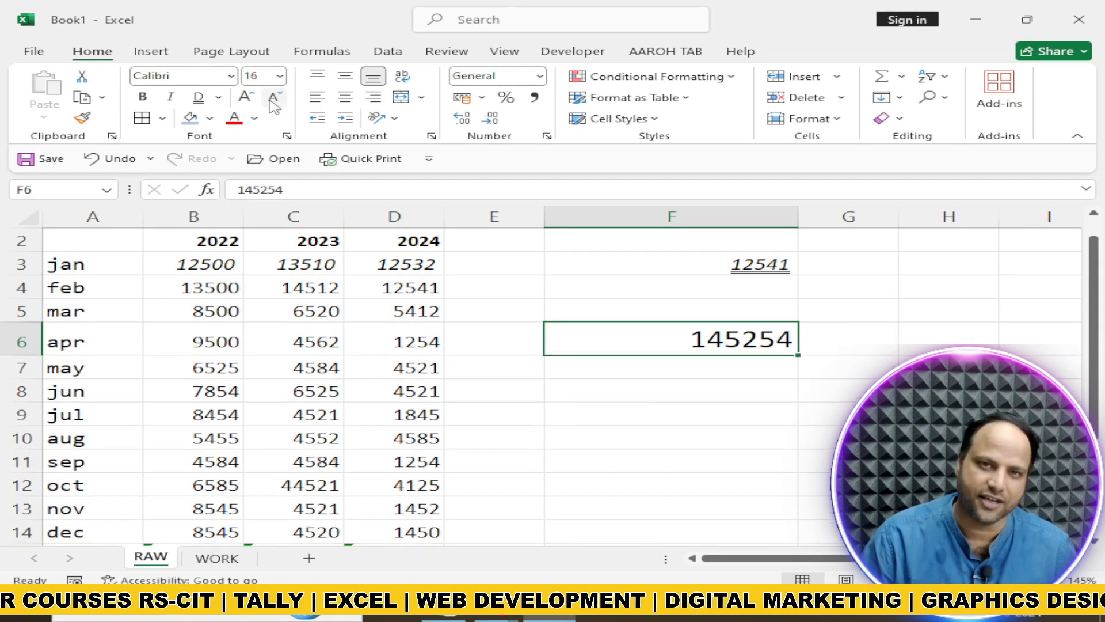
{"action": "left_click", "coordinate": [274, 99]}
{"action": "left_click", "coordinate": [274, 99]}
{"action": "left_click", "coordinate": [274, 99]}
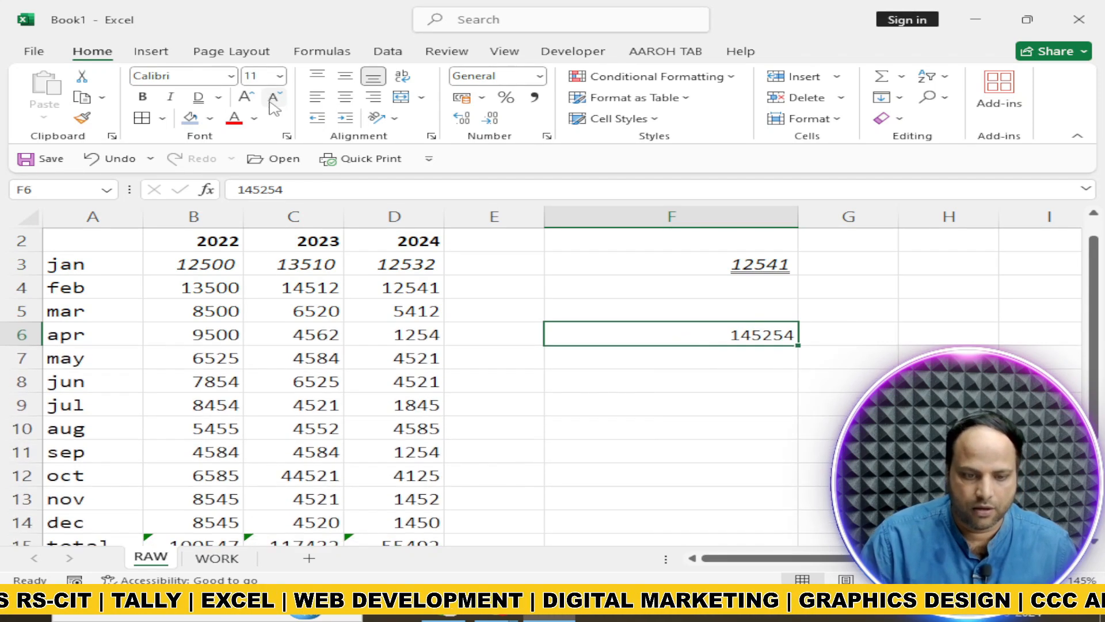
{"action": "left_click", "coordinate": [496, 352]}
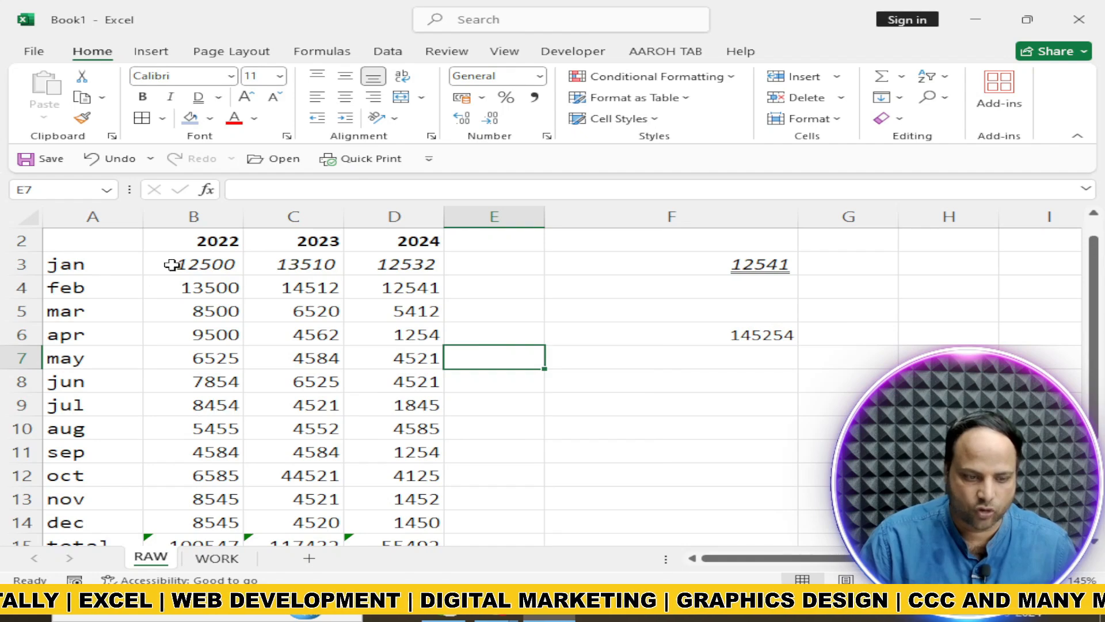
Apply All Borders to the monthly sales figures in B3:D14
{"action": "left_click_drag", "start_coordinate": [167, 262], "coordinate": [402, 476]}
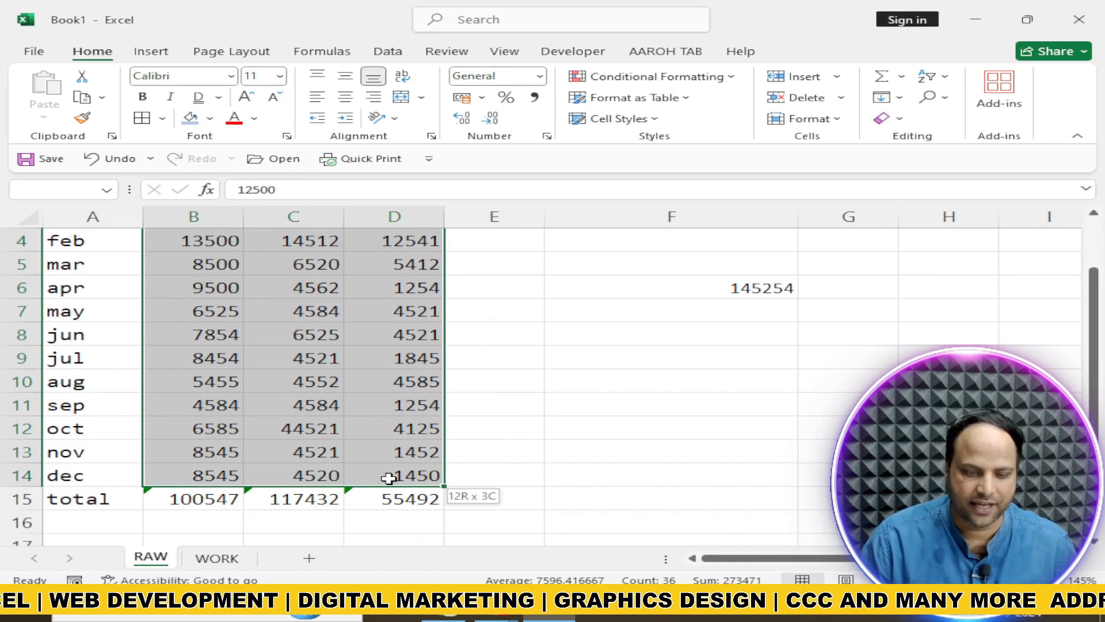
{"action": "scroll", "coordinate": [388, 462], "scroll_direction": "up", "scroll_amount": 1}
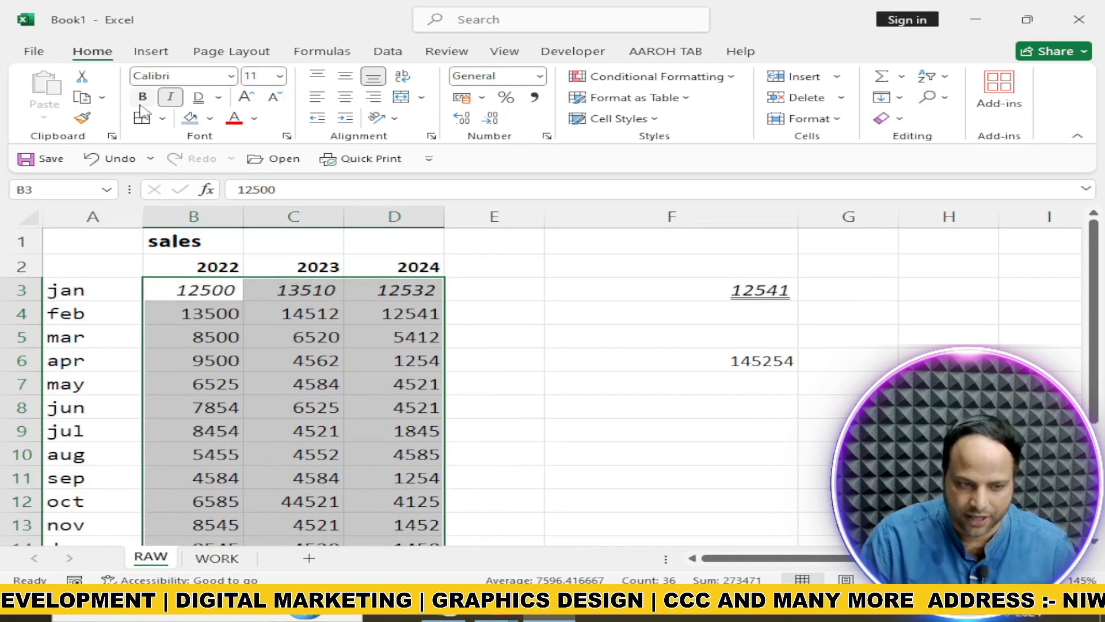
{"action": "left_click", "coordinate": [163, 119]}
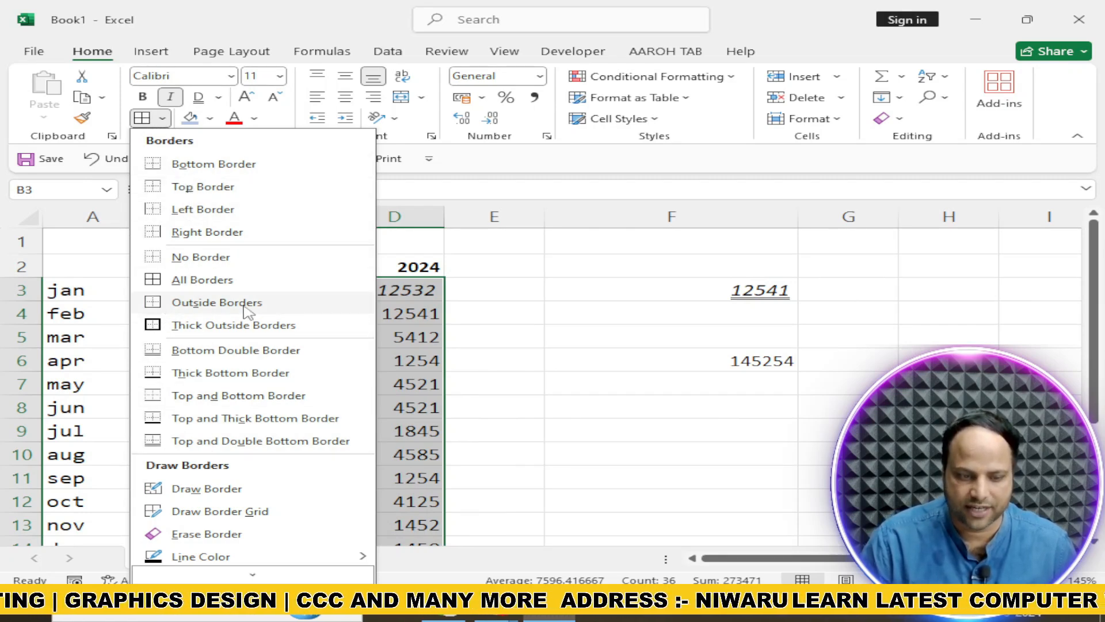
{"action": "left_click", "coordinate": [205, 286]}
{"action": "left_click", "coordinate": [520, 388]}
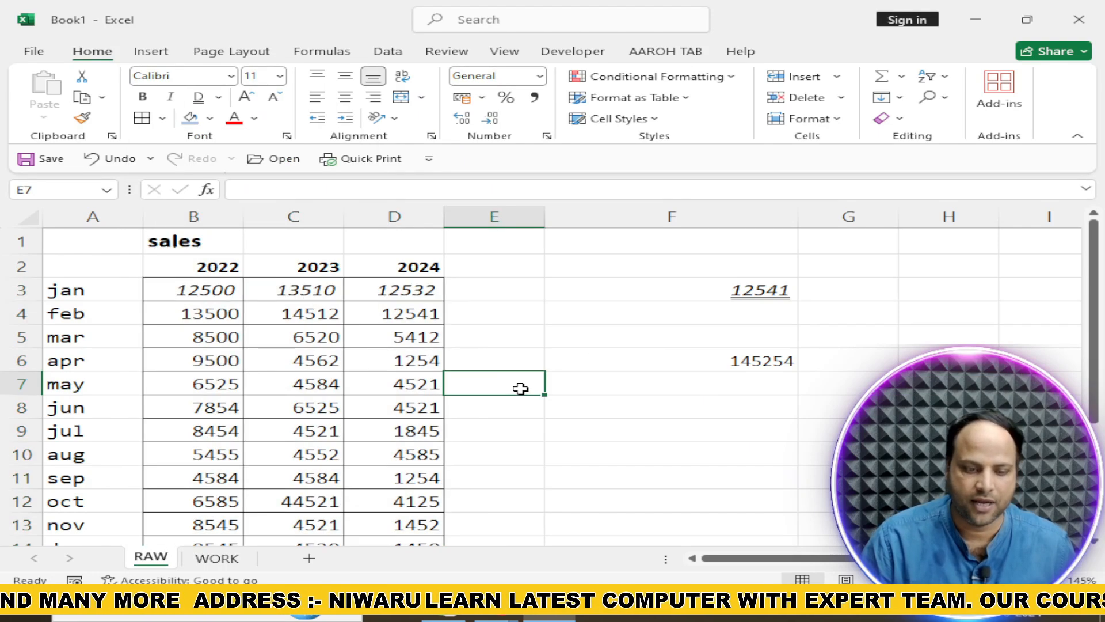
Fill the 2022 sales figures in B3:B14 with a light gold theme color
{"action": "scroll", "coordinate": [520, 388], "scroll_direction": "down", "scroll_amount": 2}
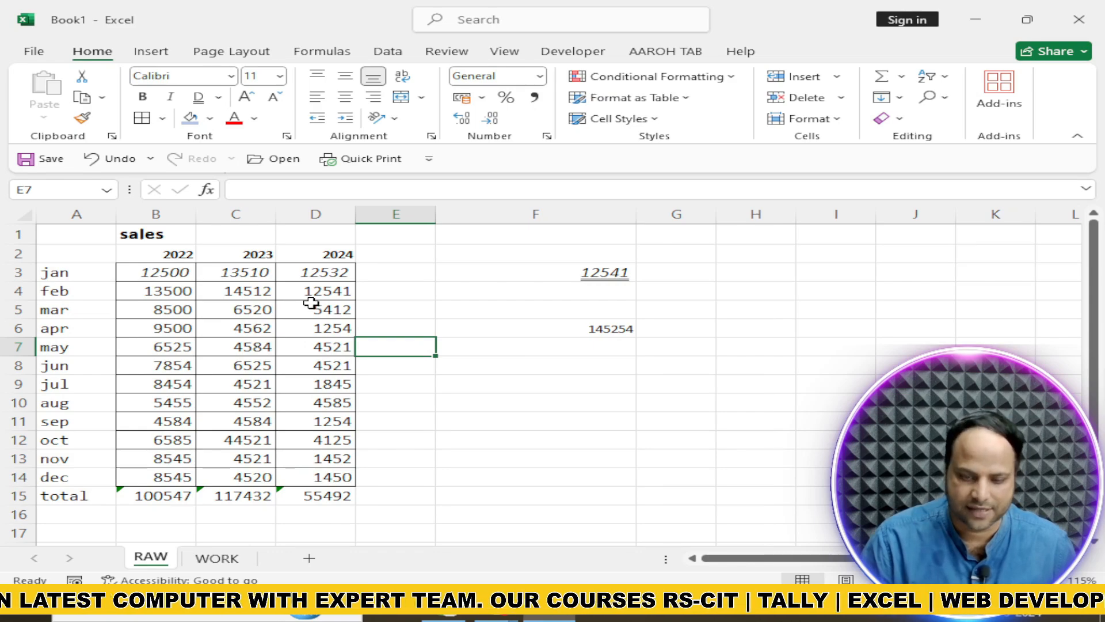
{"action": "left_click_drag", "start_coordinate": [148, 273], "coordinate": [329, 478]}
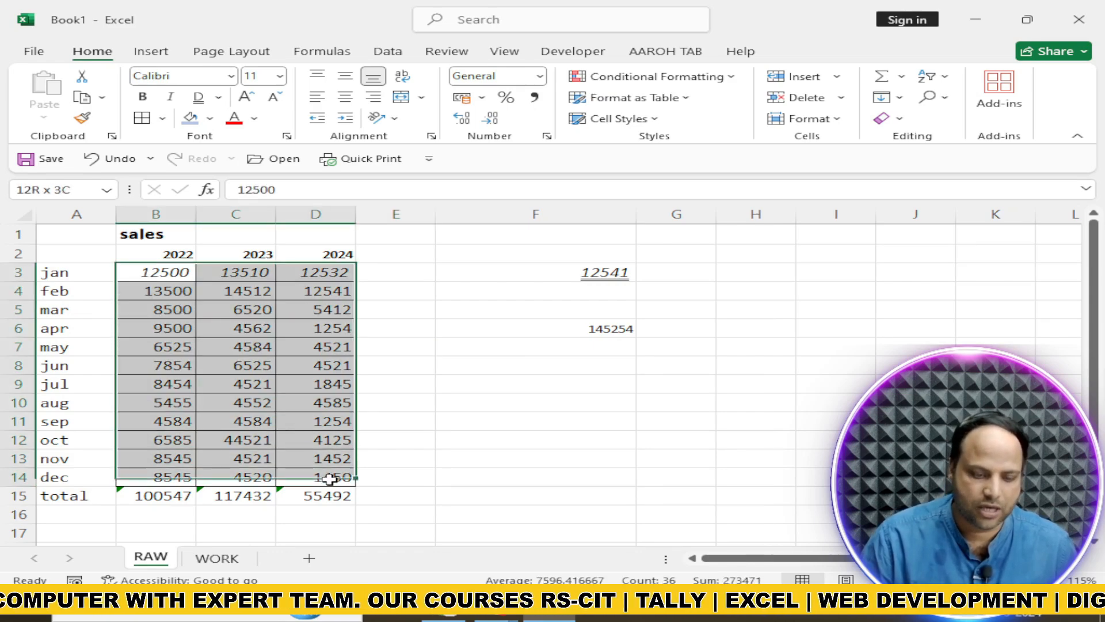
{"action": "left_click_drag", "start_coordinate": [136, 271], "coordinate": [166, 478]}
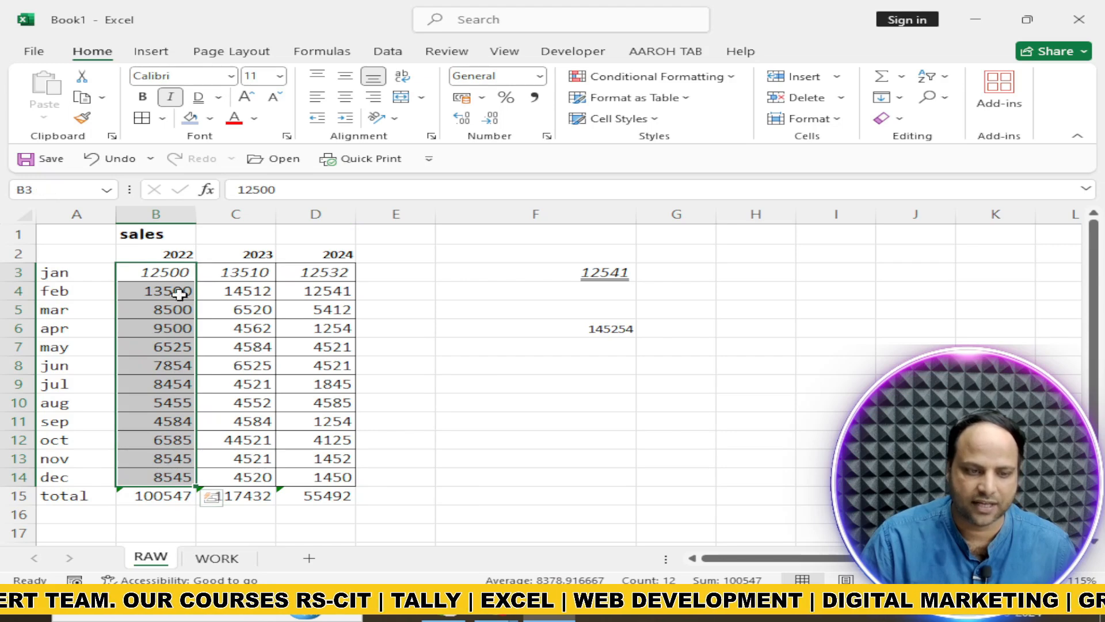
{"action": "left_click", "coordinate": [211, 119]}
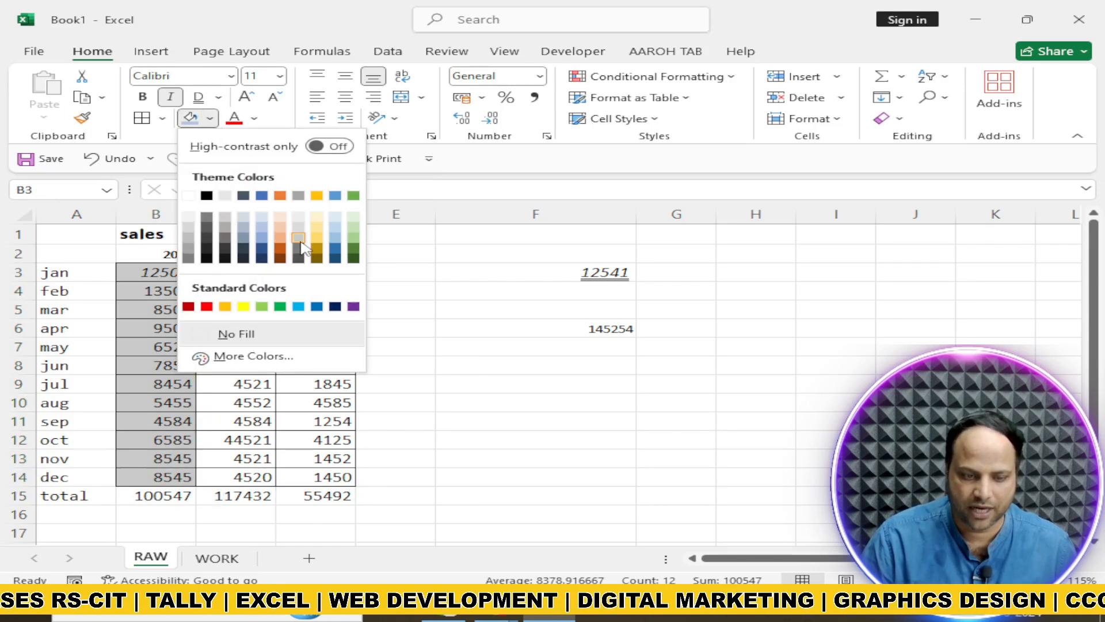
{"action": "left_click", "coordinate": [315, 243]}
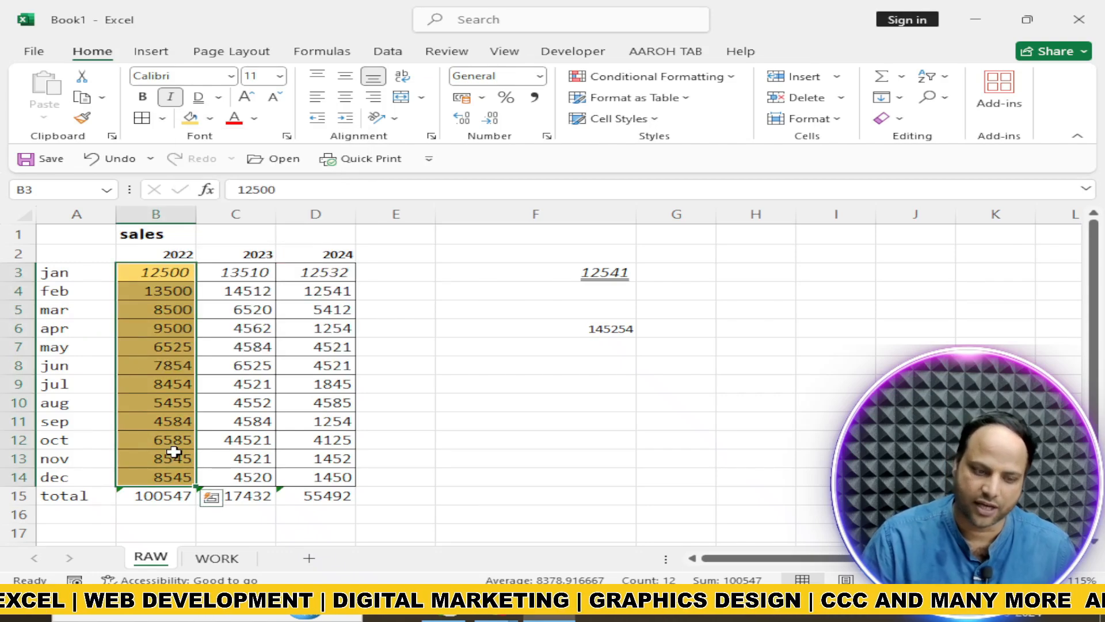
Set the font color of the 2023 and 2024 sales figures in C3:D14 to standard red
{"action": "left_click_drag", "start_coordinate": [222, 275], "coordinate": [309, 478]}
{"action": "left_click", "coordinate": [255, 118]}
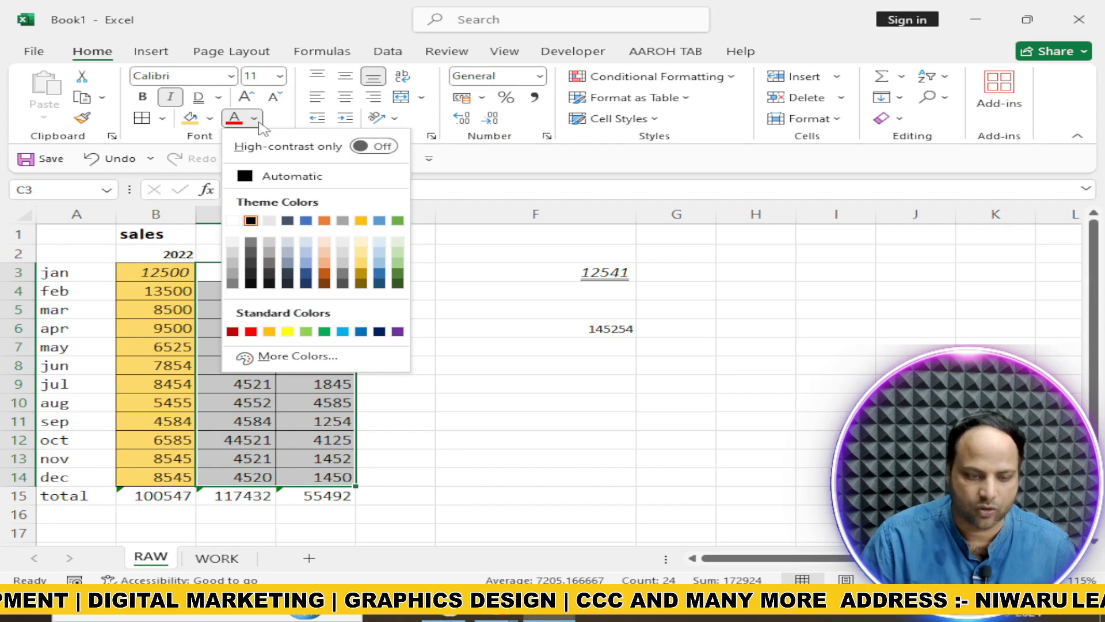
{"action": "left_click", "coordinate": [251, 331]}
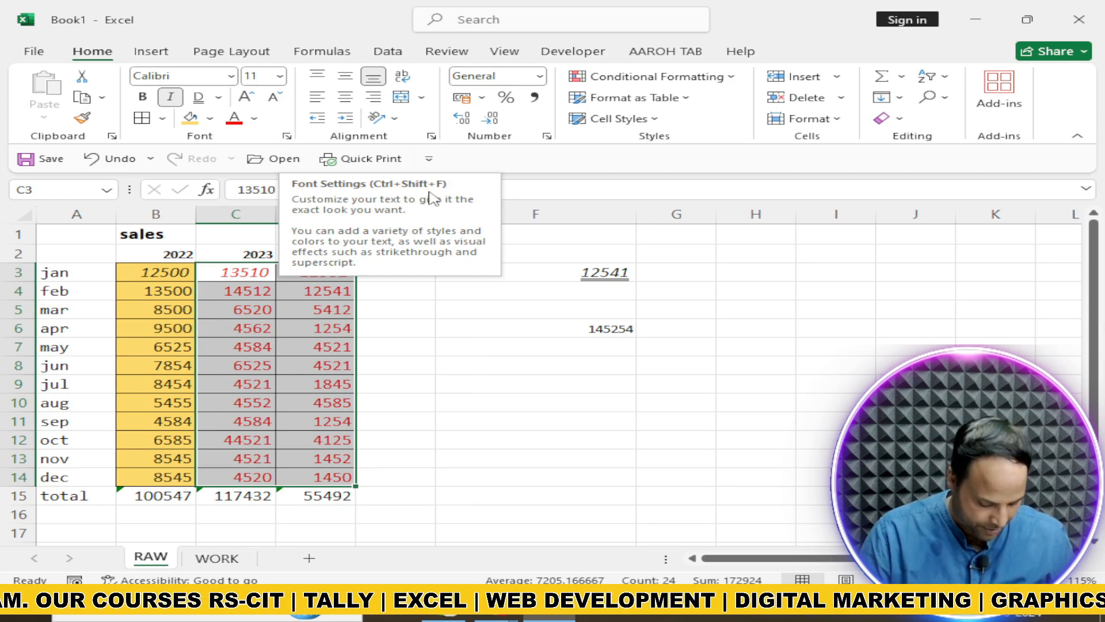
Examine the Font, Number and Alignment settings in Format Cells for C3:D14, and leave without applying changes
{"action": "key", "text": "ctrl+shift+f"}
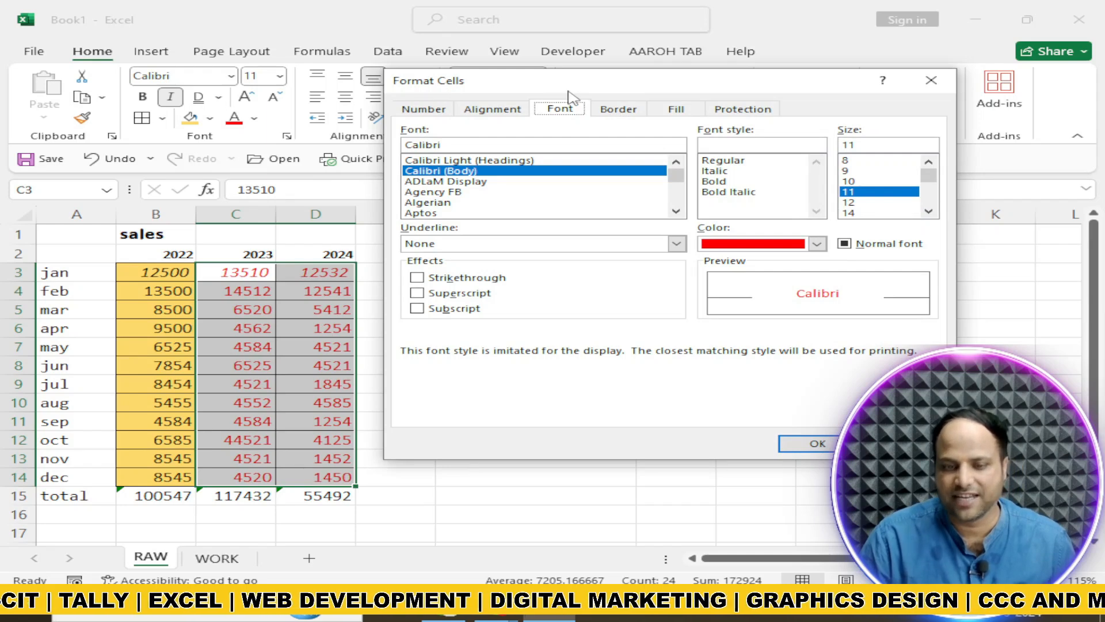
{"action": "left_click_drag", "start_coordinate": [547, 92], "coordinate": [389, 124]}
{"action": "left_click", "coordinate": [279, 140]}
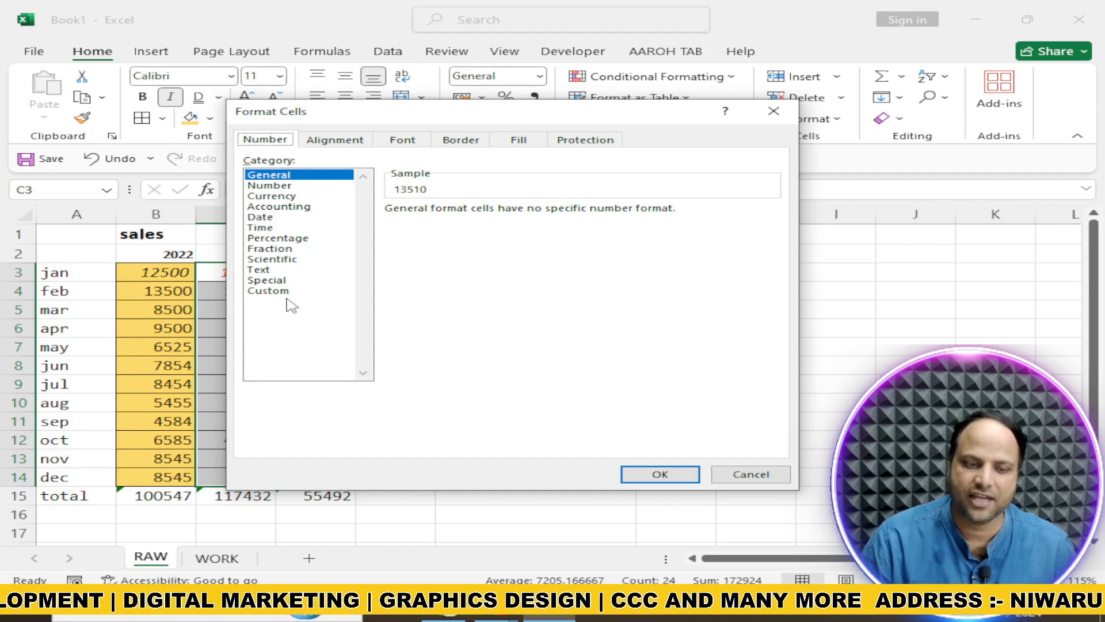
{"action": "left_click", "coordinate": [323, 141]}
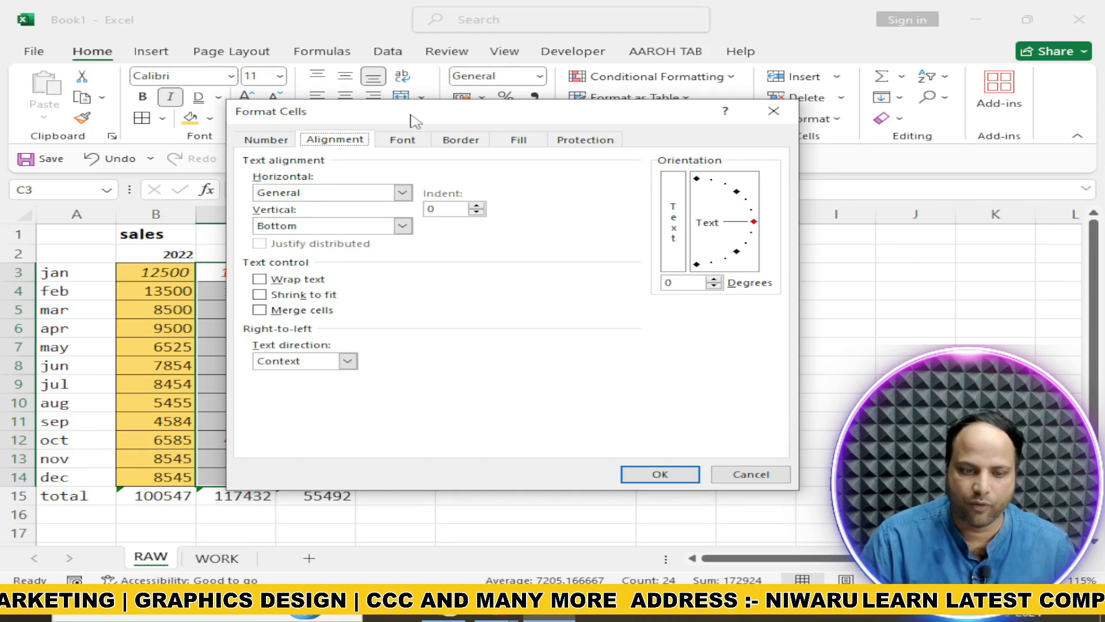
{"action": "left_click_drag", "start_coordinate": [412, 115], "coordinate": [693, 64]}
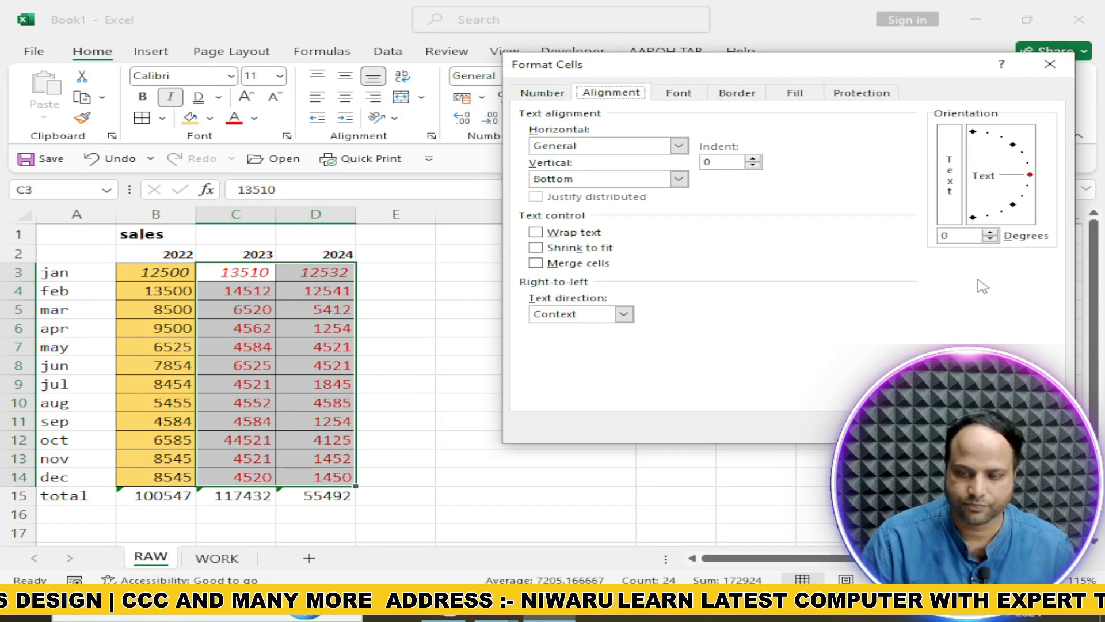
{"action": "key", "text": "Escape"}
Enter 125411 in cell F8
{"action": "left_click", "coordinate": [510, 371]}
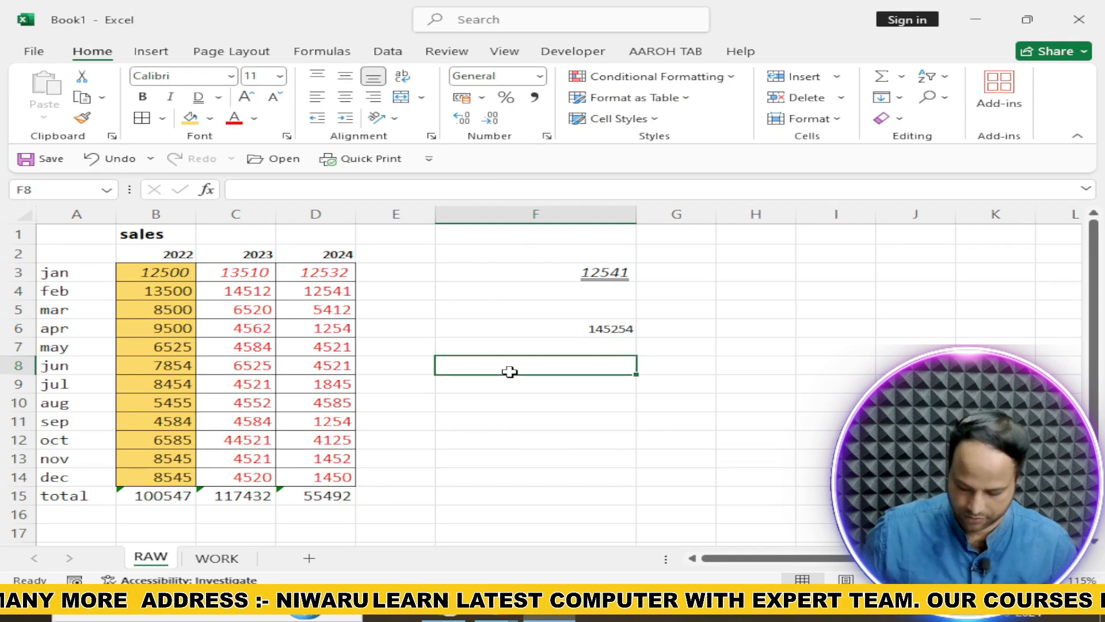
{"action": "type", "text": "125411"}
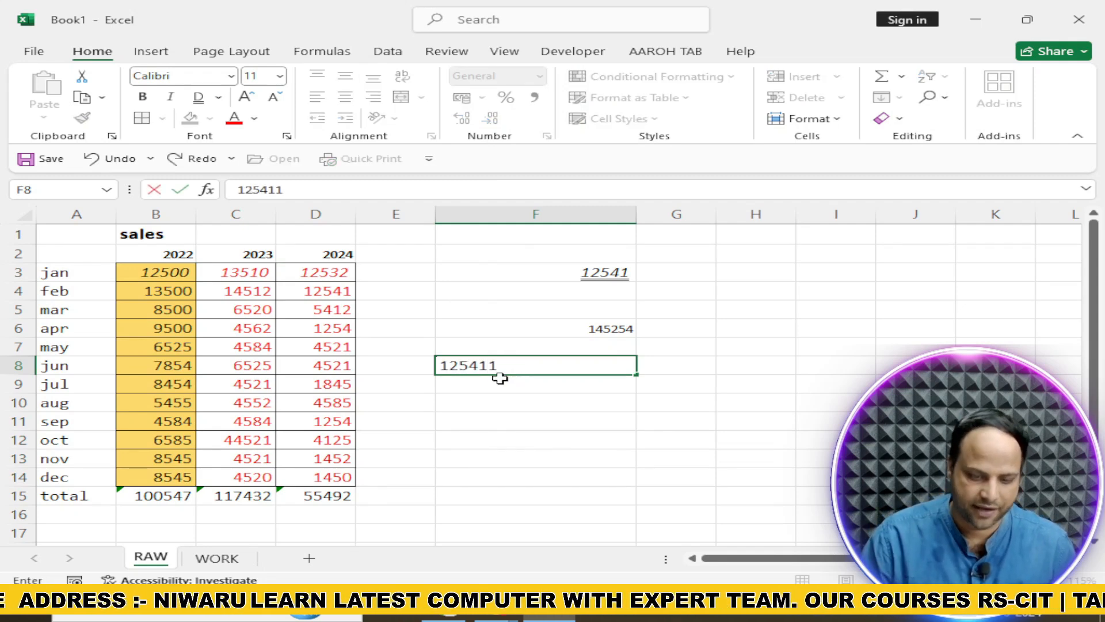
{"action": "key", "text": "Return"}
Format the number in cell F8 as ADLaM Display, bold, size 14, with strikethrough
{"action": "left_click", "coordinate": [506, 367]}
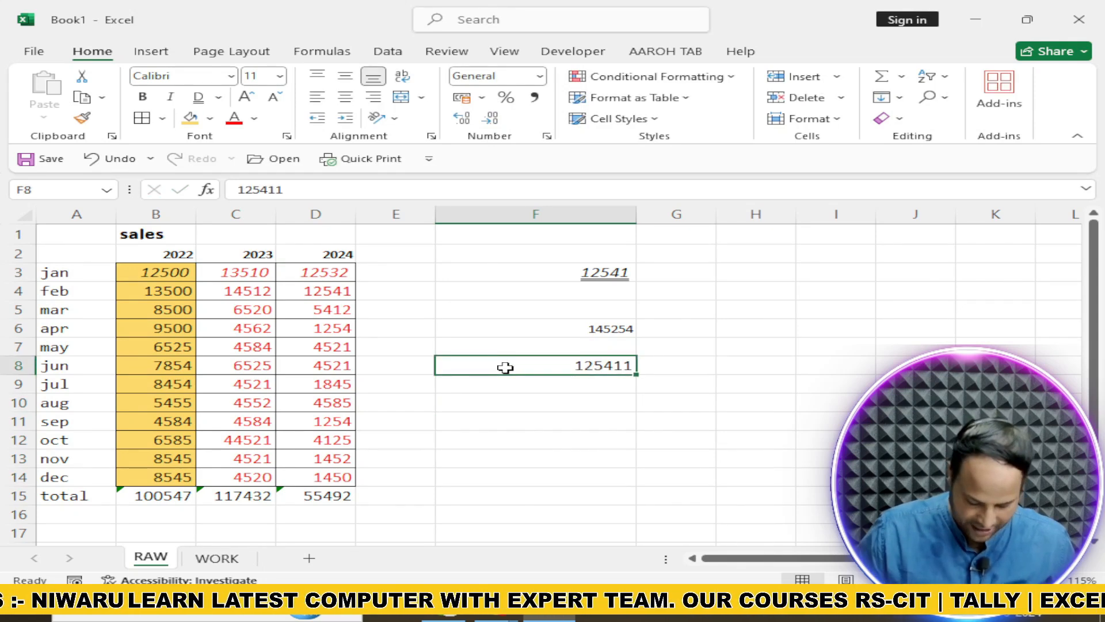
{"action": "key", "text": "ctrl+1"}
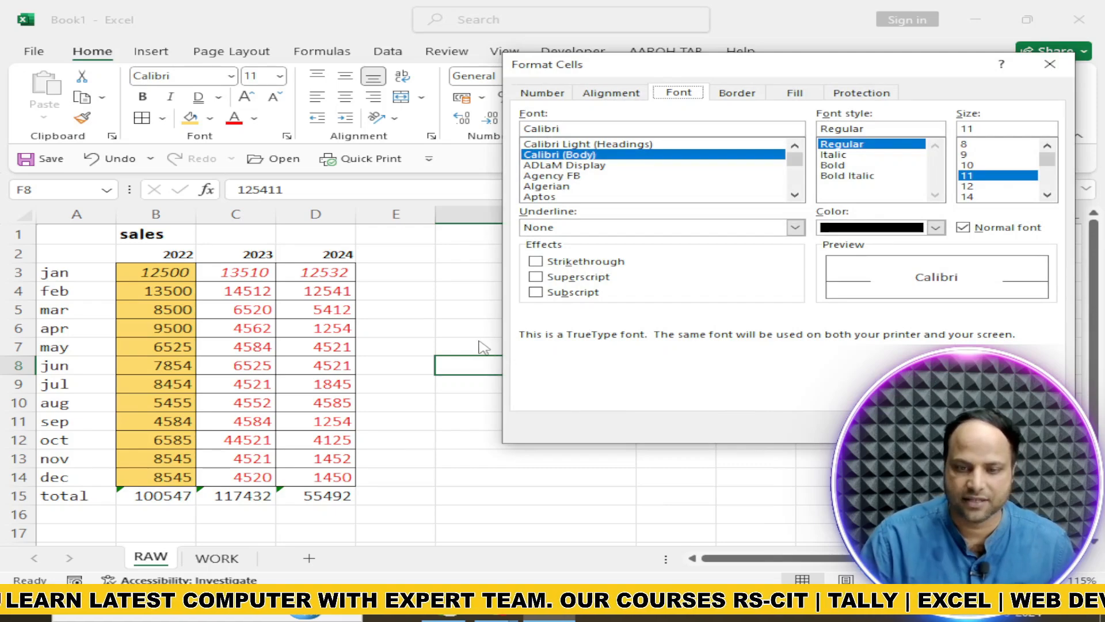
{"action": "left_click_drag", "start_coordinate": [705, 66], "coordinate": [193, 143]}
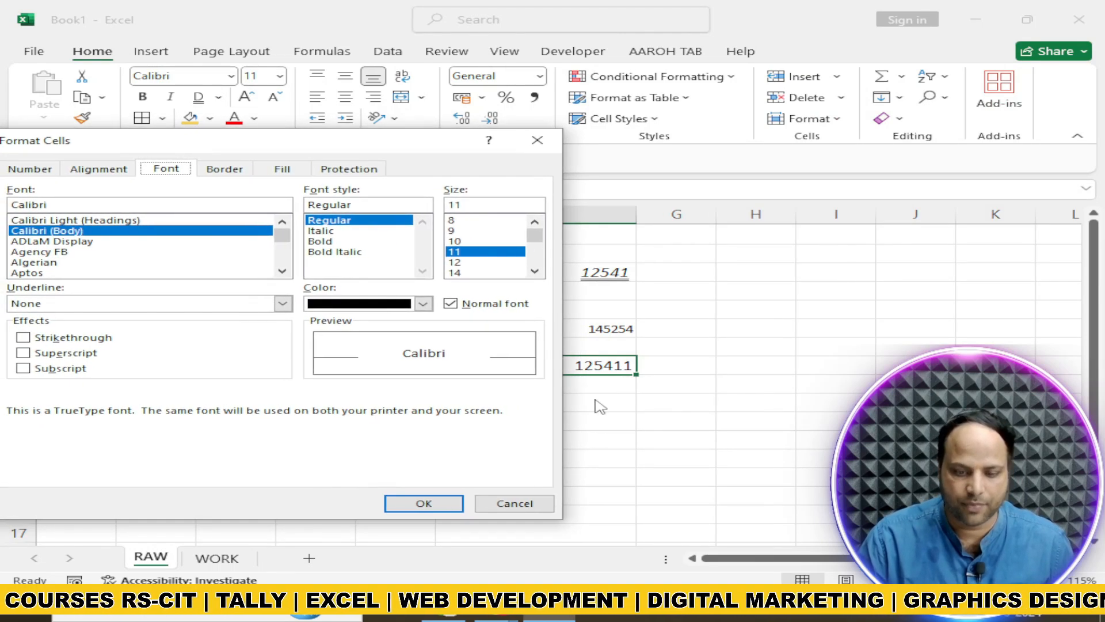
{"action": "left_click", "coordinate": [35, 263]}
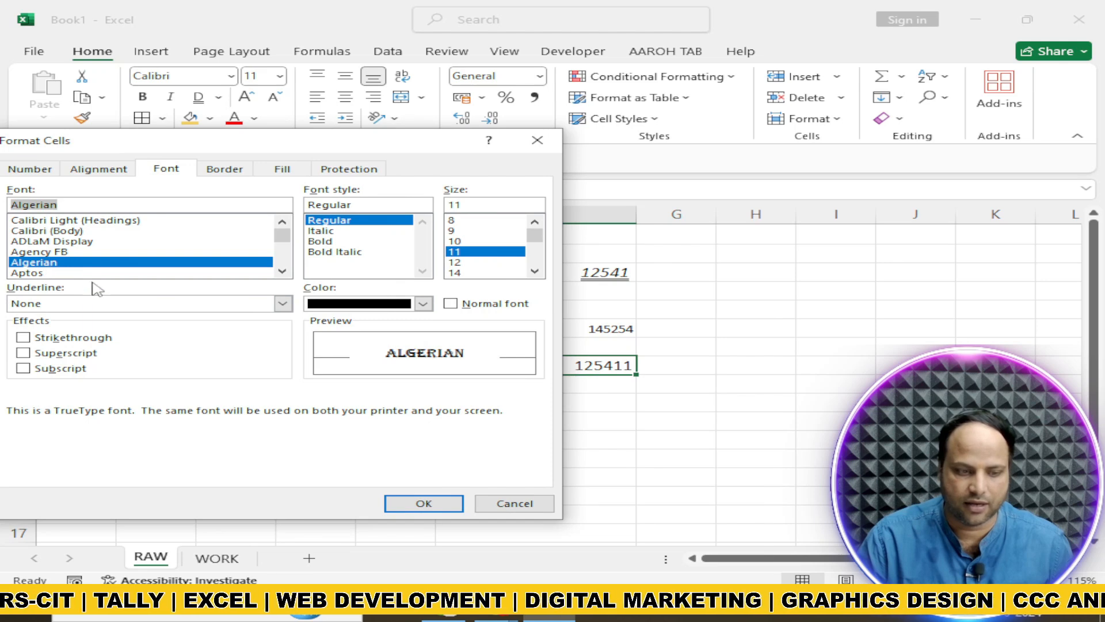
{"action": "left_click", "coordinate": [45, 241]}
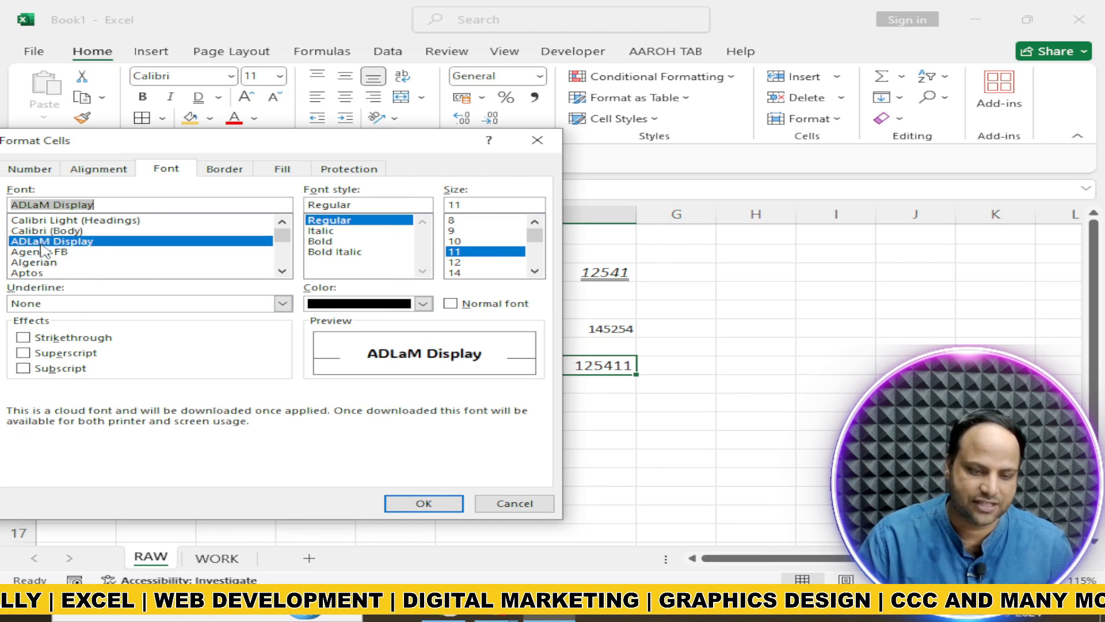
{"action": "left_click", "coordinate": [332, 241]}
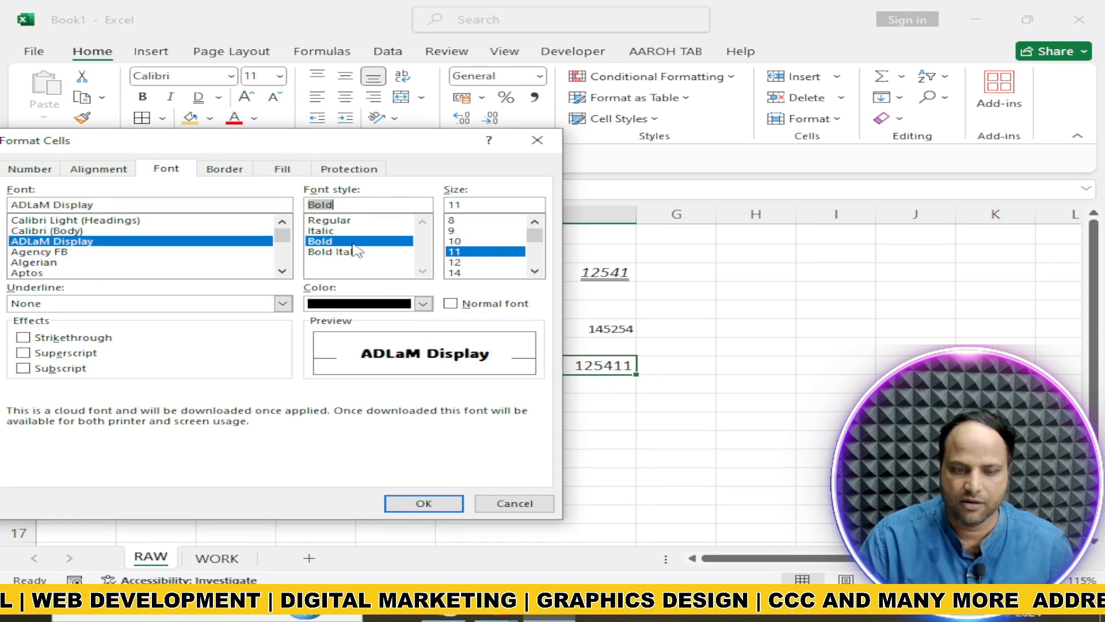
{"action": "left_click", "coordinate": [451, 273]}
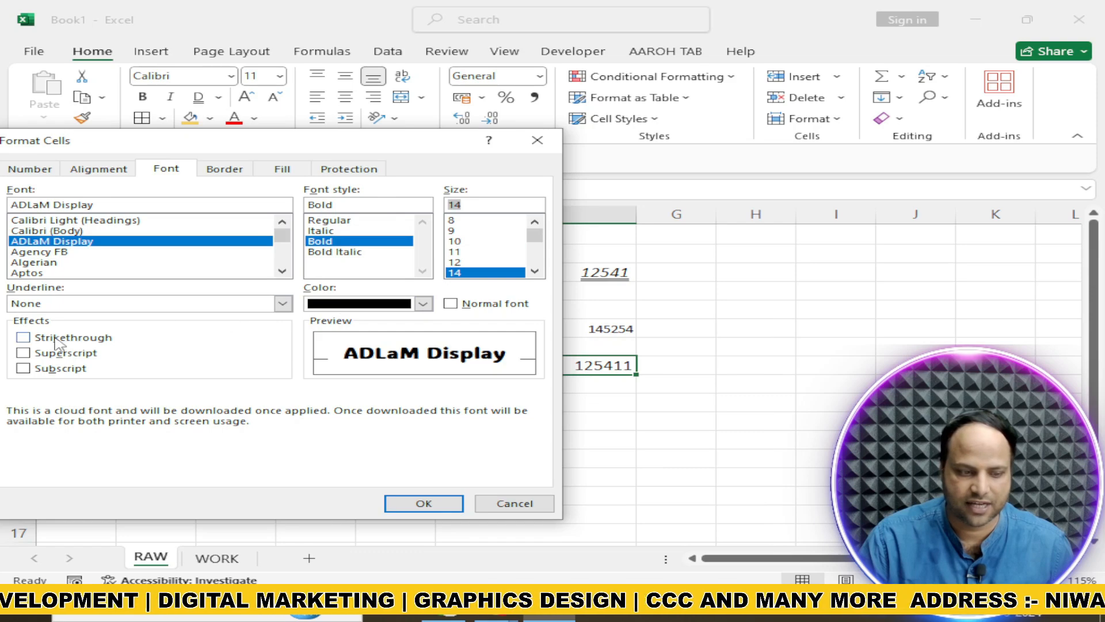
{"action": "left_click", "coordinate": [23, 338]}
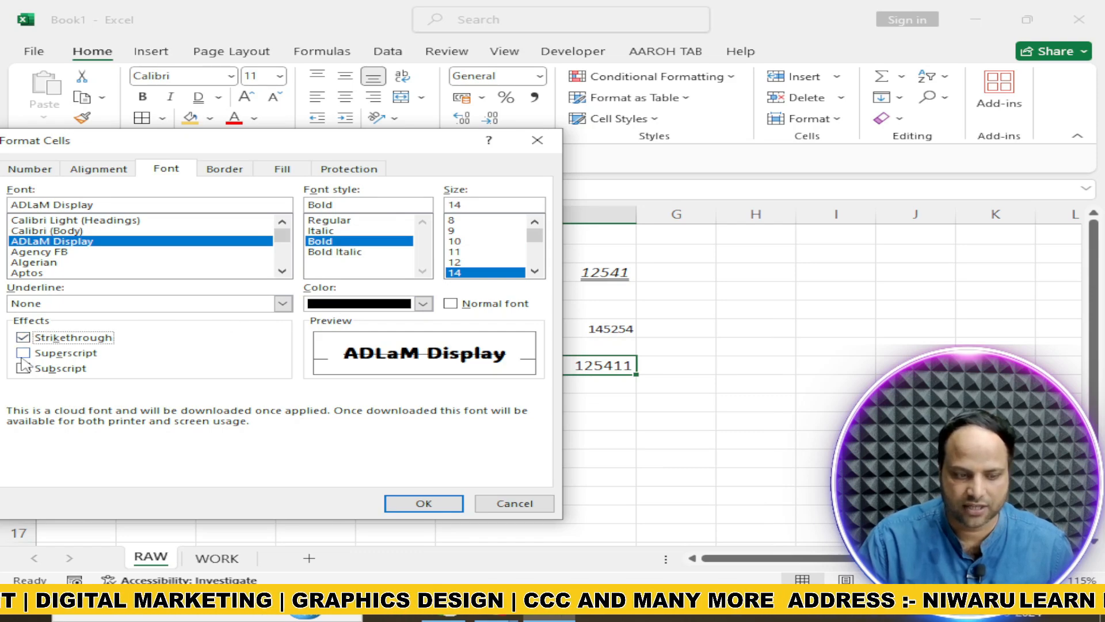
{"action": "left_click", "coordinate": [424, 503]}
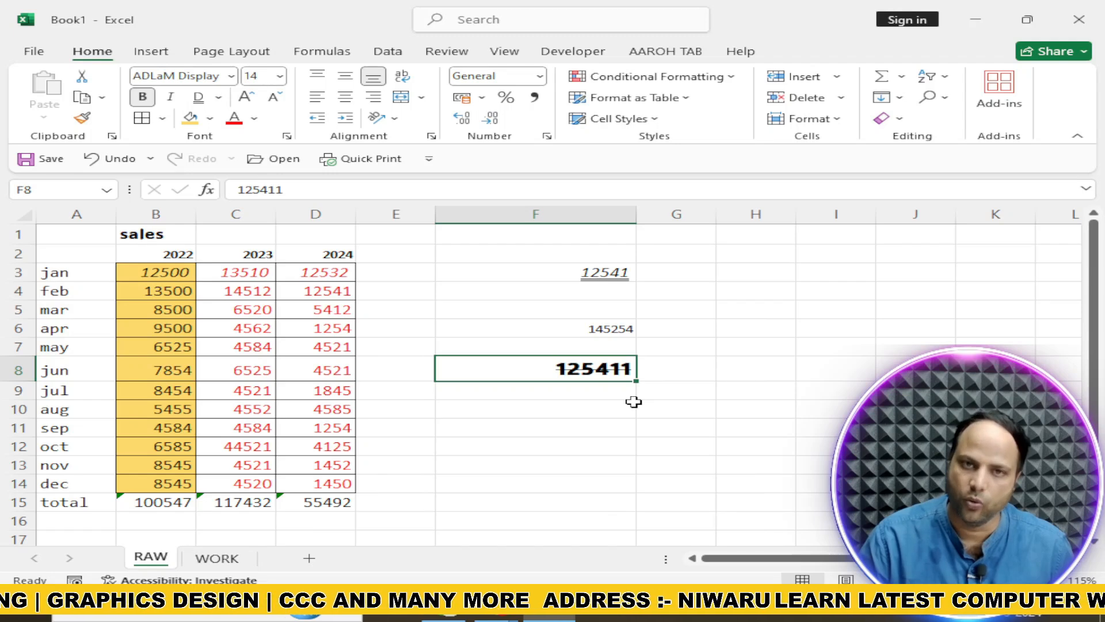
Rotate the text orientation of cell F8 to 45 degrees
{"action": "left_click", "coordinate": [286, 136]}
{"action": "left_click", "coordinate": [130, 168]}
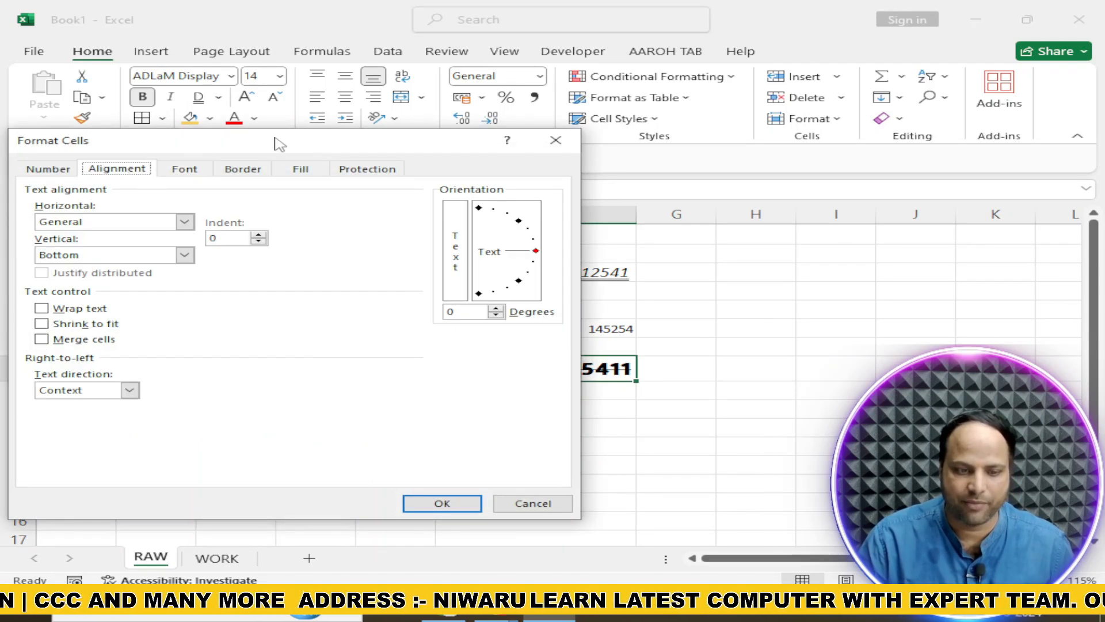
{"action": "left_click_drag", "start_coordinate": [287, 140], "coordinate": [225, 167]}
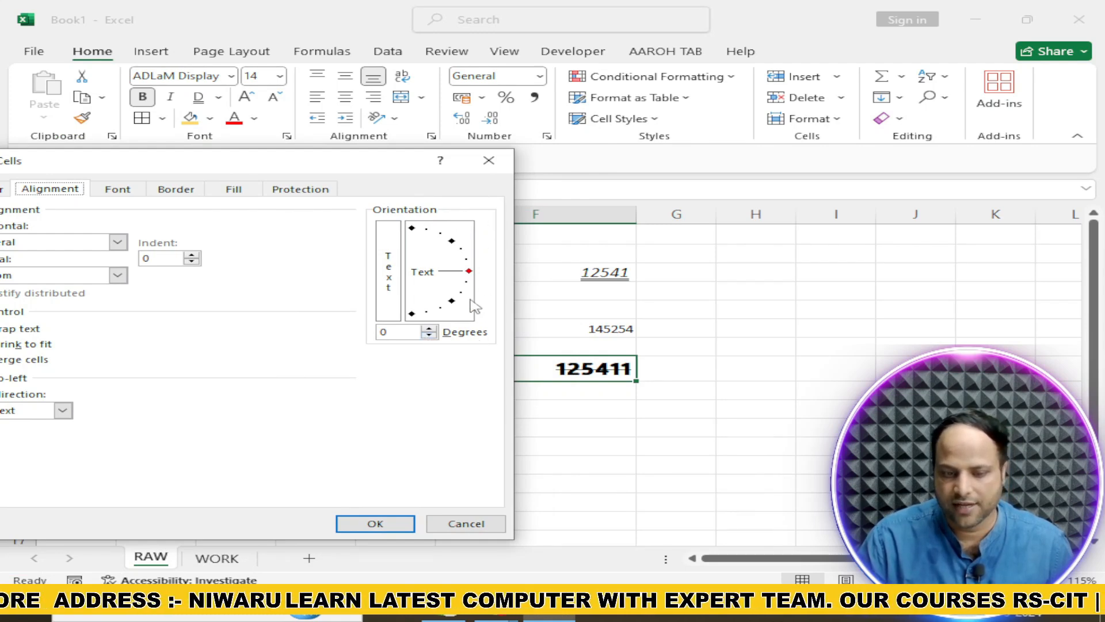
{"action": "left_click_drag", "start_coordinate": [470, 276], "coordinate": [455, 247]}
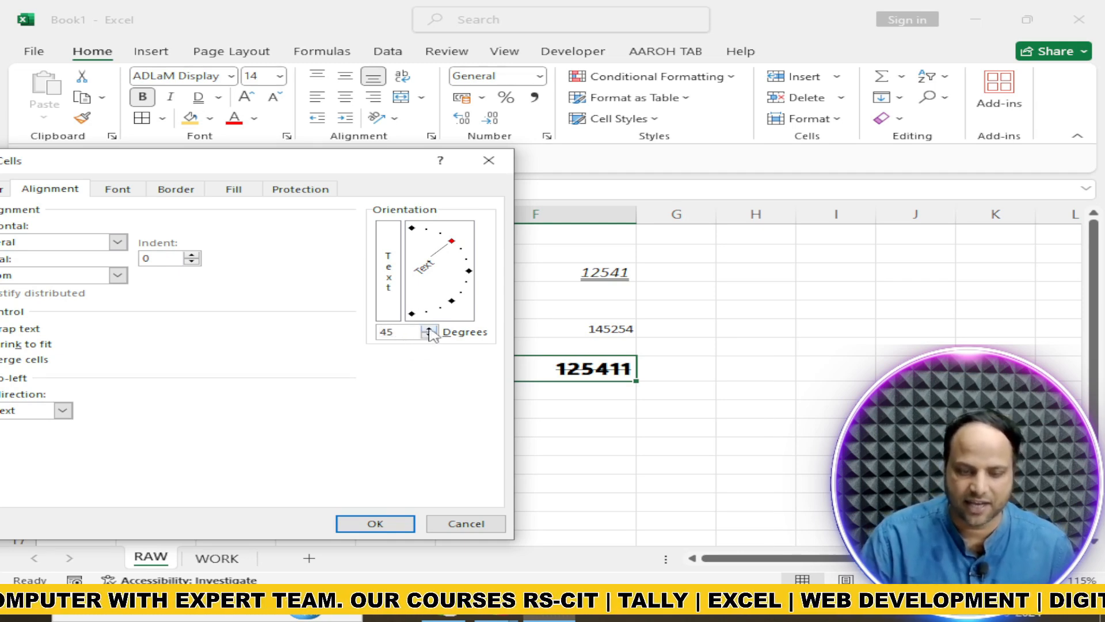
{"action": "left_click", "coordinate": [371, 523]}
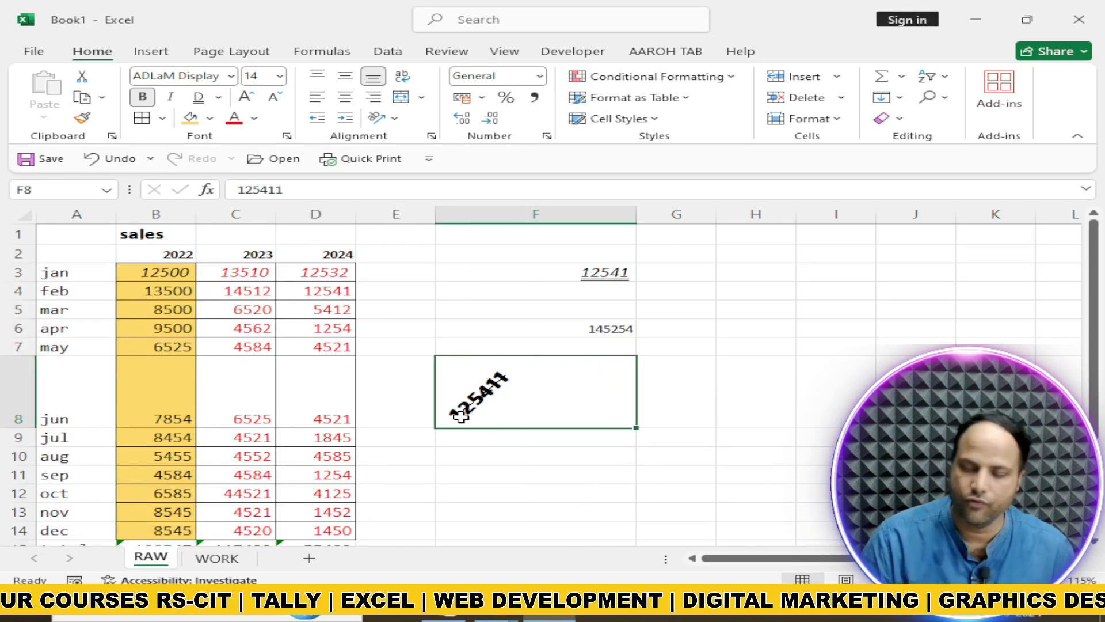
Set the horizontal text alignment of cell F8 to Center in Format Cells
{"action": "left_click", "coordinate": [286, 135]}
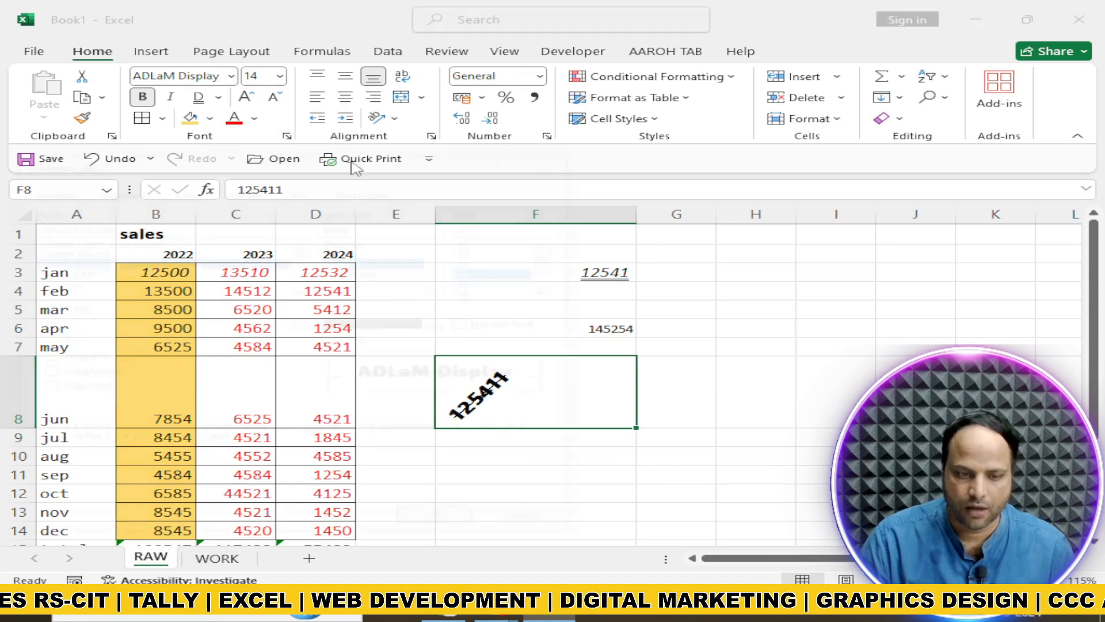
{"action": "left_click", "coordinate": [118, 191]}
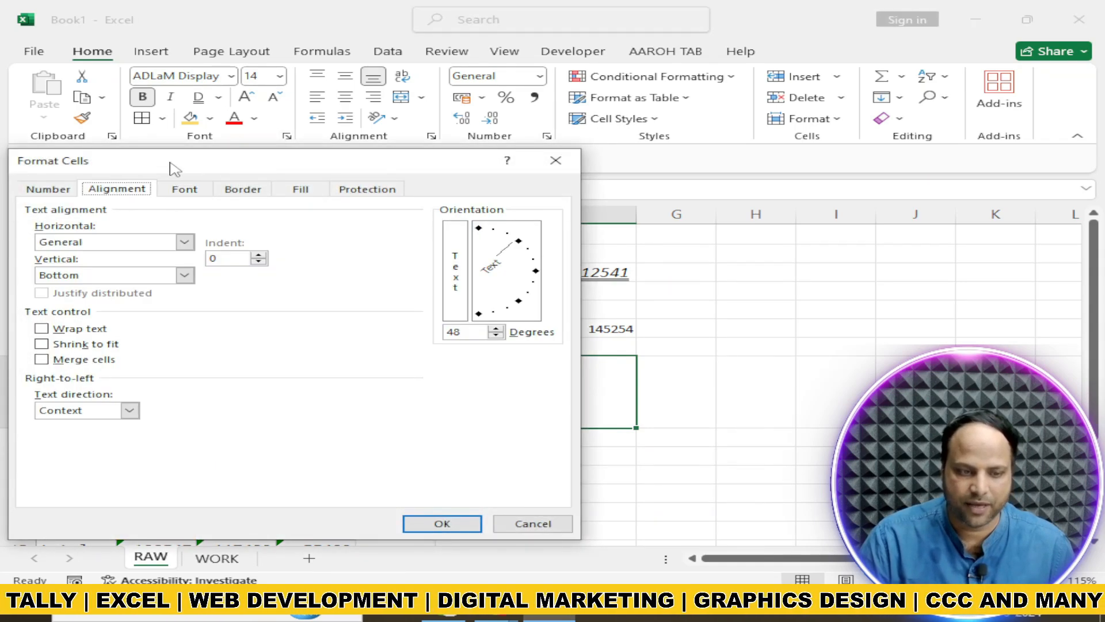
{"action": "left_click_drag", "start_coordinate": [174, 168], "coordinate": [339, 166]}
{"action": "left_click", "coordinate": [352, 241]}
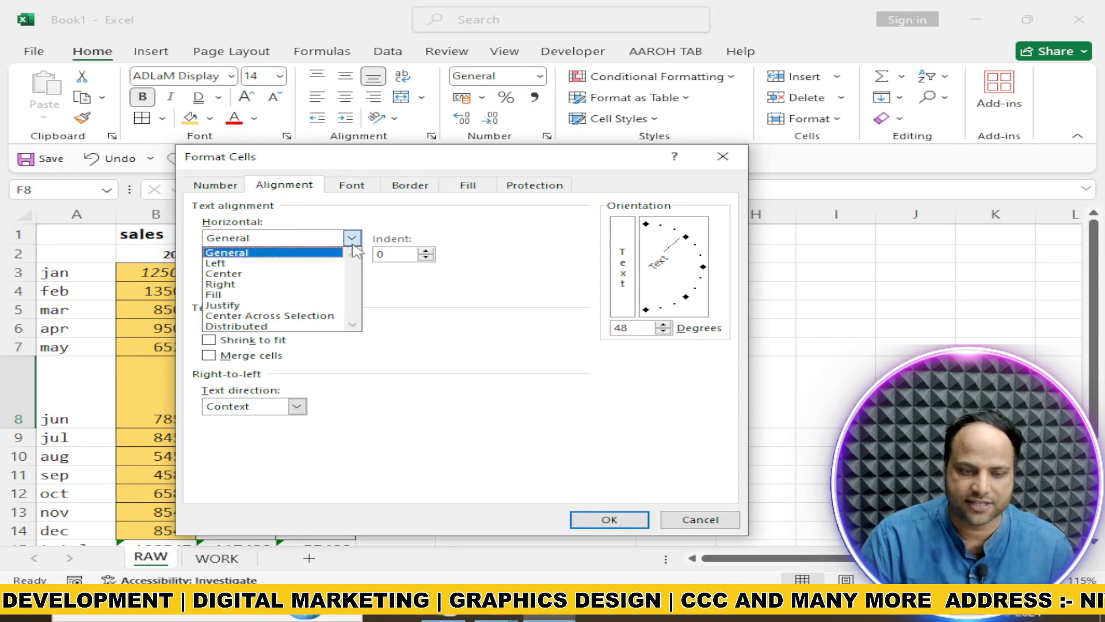
{"action": "left_click", "coordinate": [373, 165]}
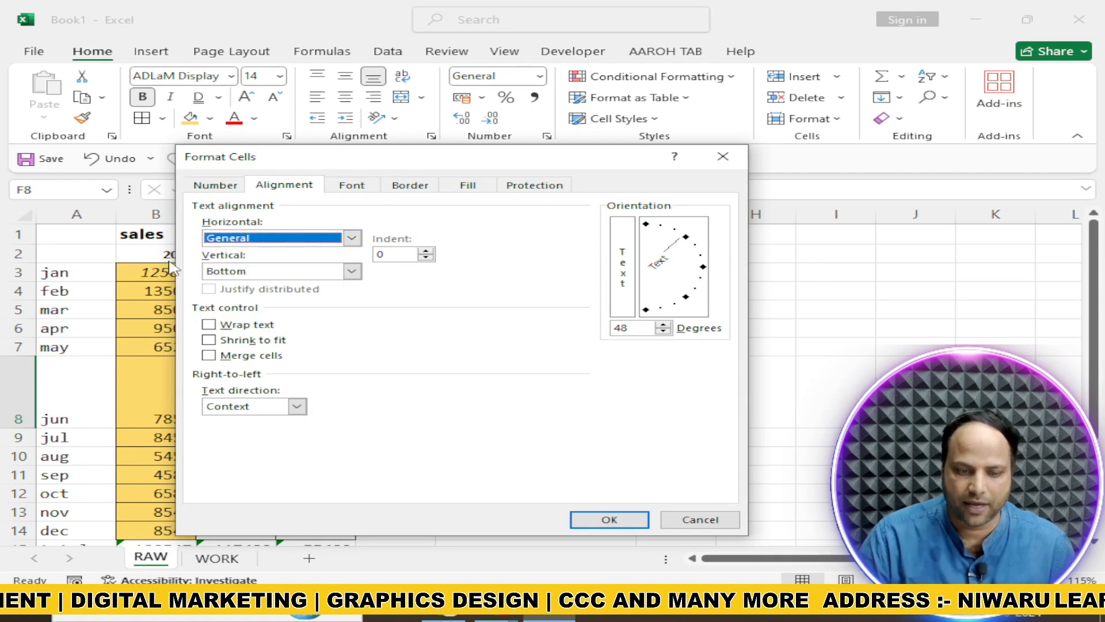
{"action": "left_click_drag", "start_coordinate": [498, 162], "coordinate": [872, 64]}
{"action": "left_click", "coordinate": [728, 138]}
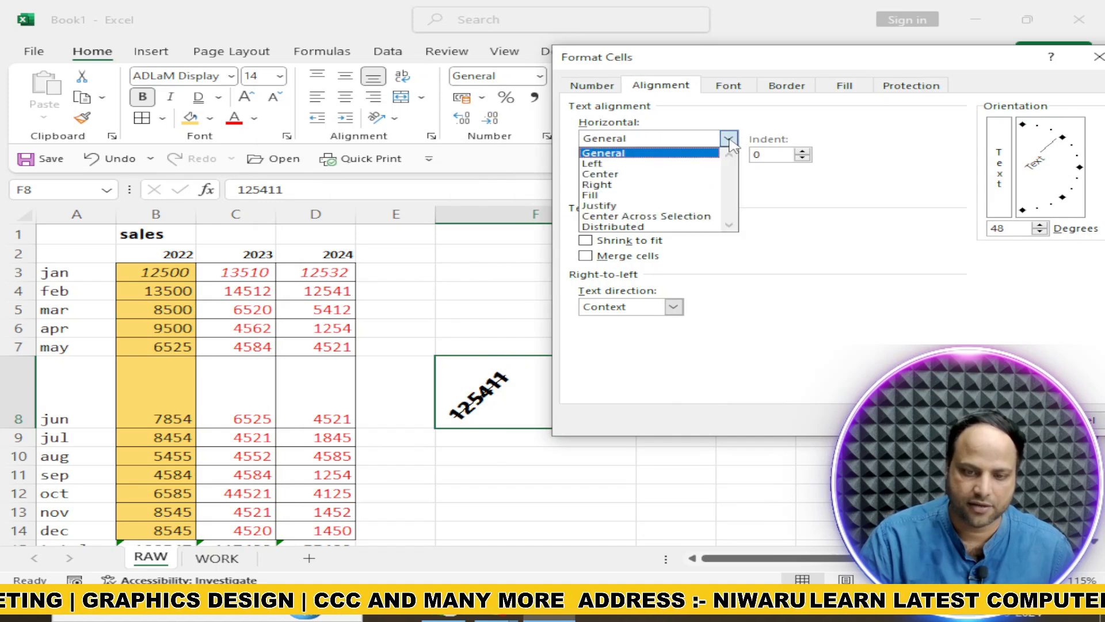
{"action": "left_click", "coordinate": [622, 172]}
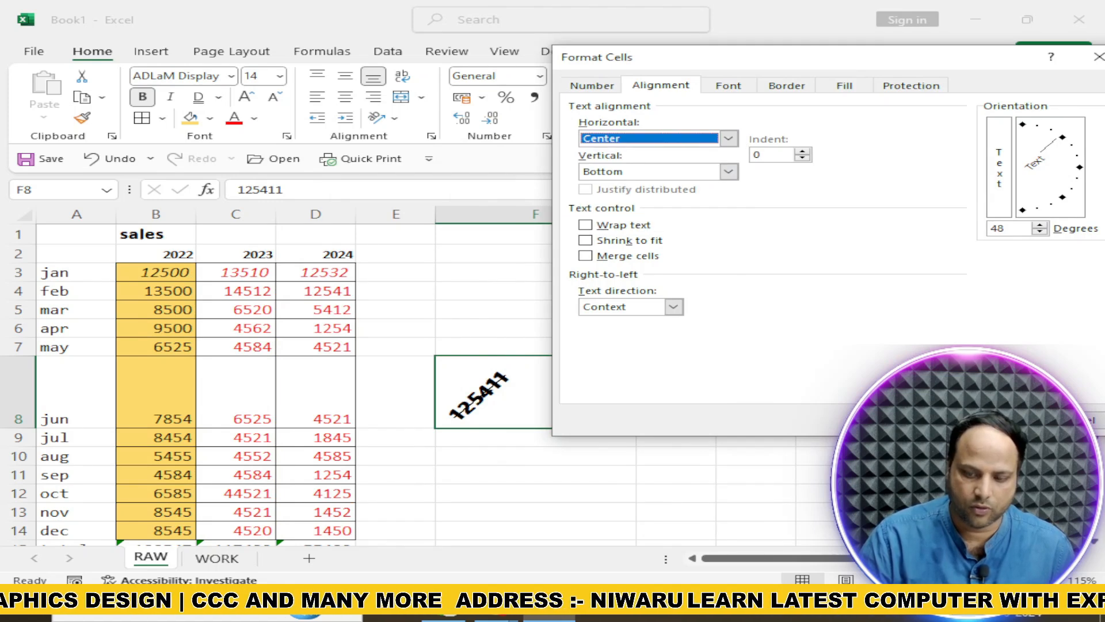
{"action": "key", "text": "Return"}
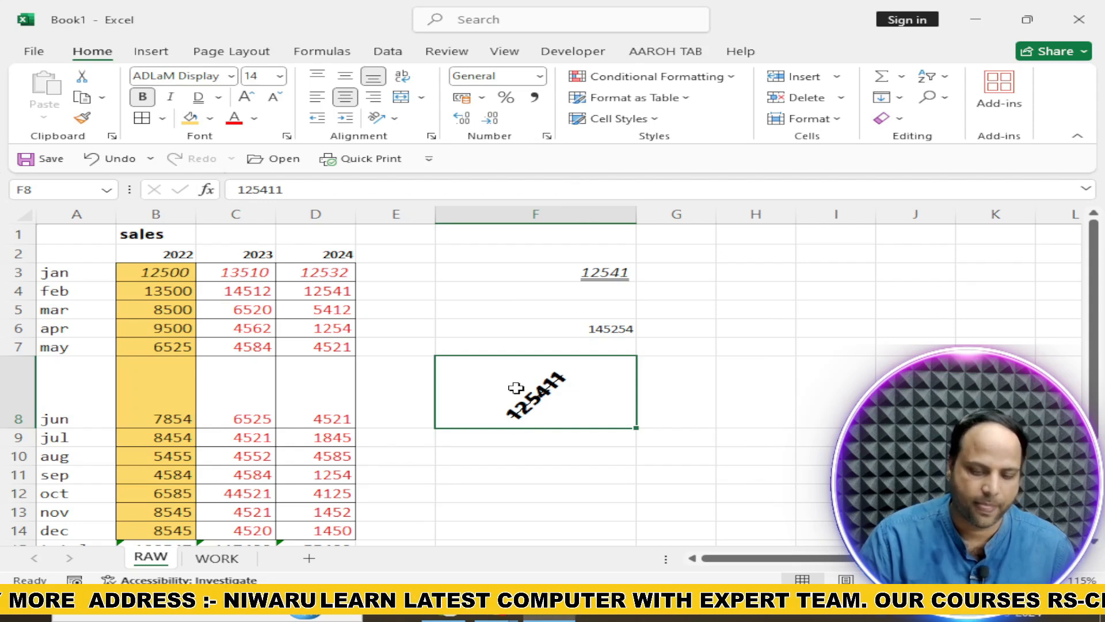
Merge and center cells F11:I11
{"action": "scroll", "coordinate": [513, 382], "scroll_direction": "down", "scroll_amount": 1}
{"action": "left_click", "coordinate": [475, 415]}
{"action": "left_click_drag", "start_coordinate": [648, 421], "coordinate": [827, 422]}
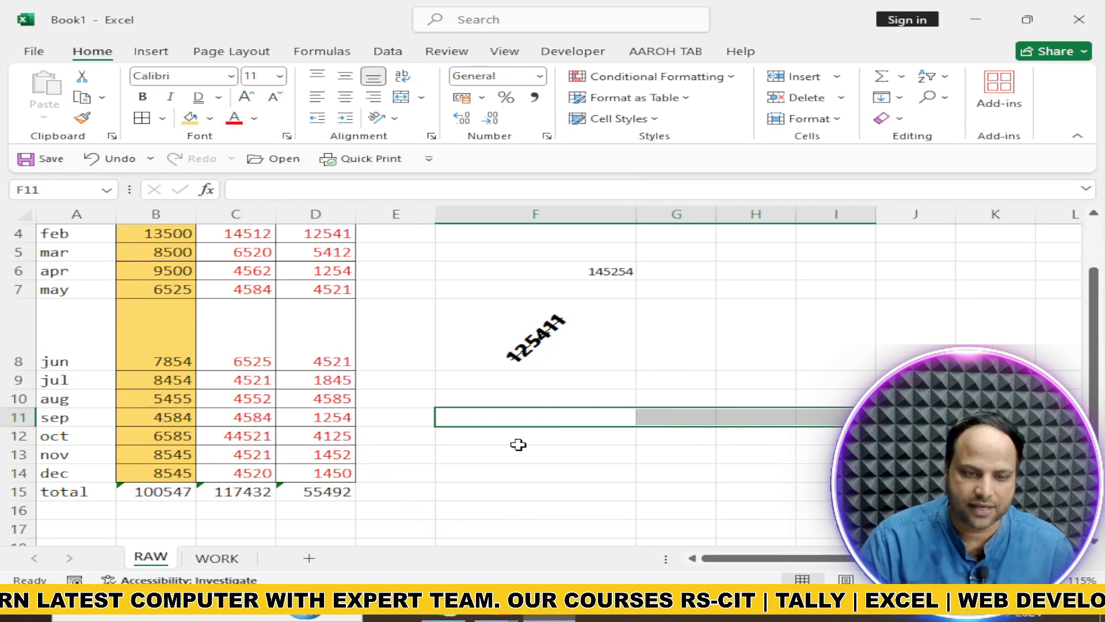
{"action": "left_click", "coordinate": [403, 102]}
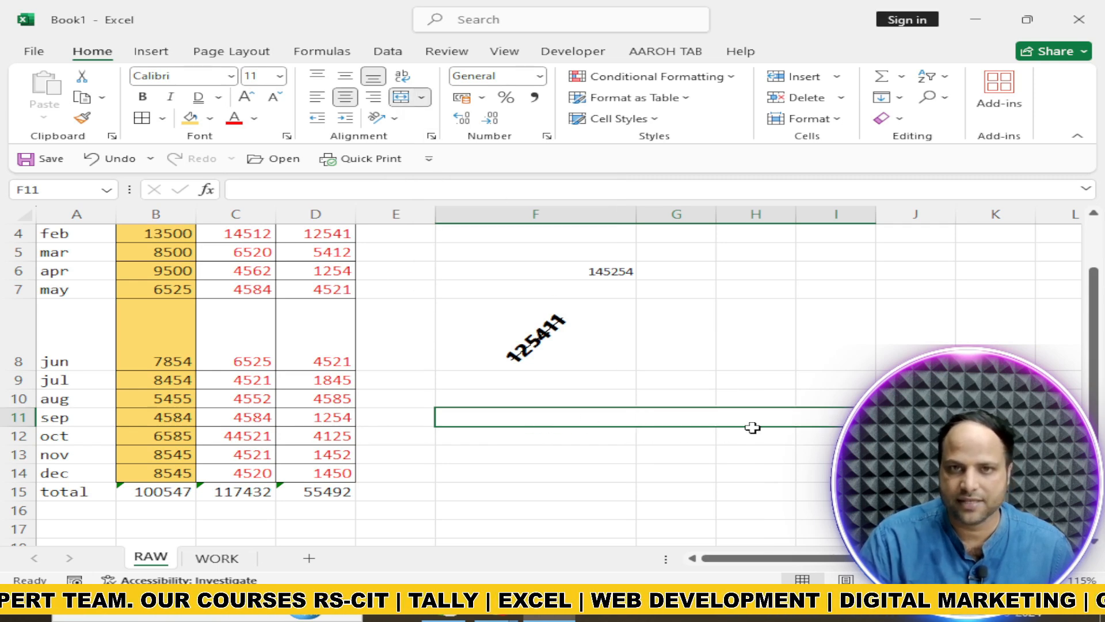
Enter TEST DATA in the merged cell at F11
{"action": "double_click", "coordinate": [583, 420]}
{"action": "type", "text": "TEST DAT"}
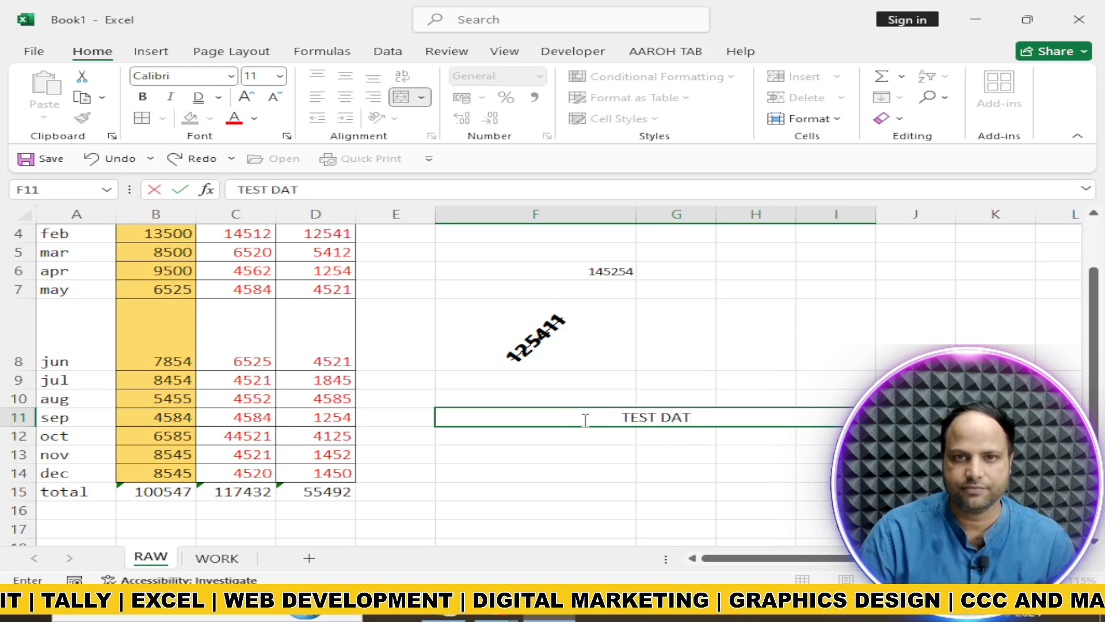
{"action": "type", "text": "A"}
{"action": "left_click", "coordinate": [573, 466]}
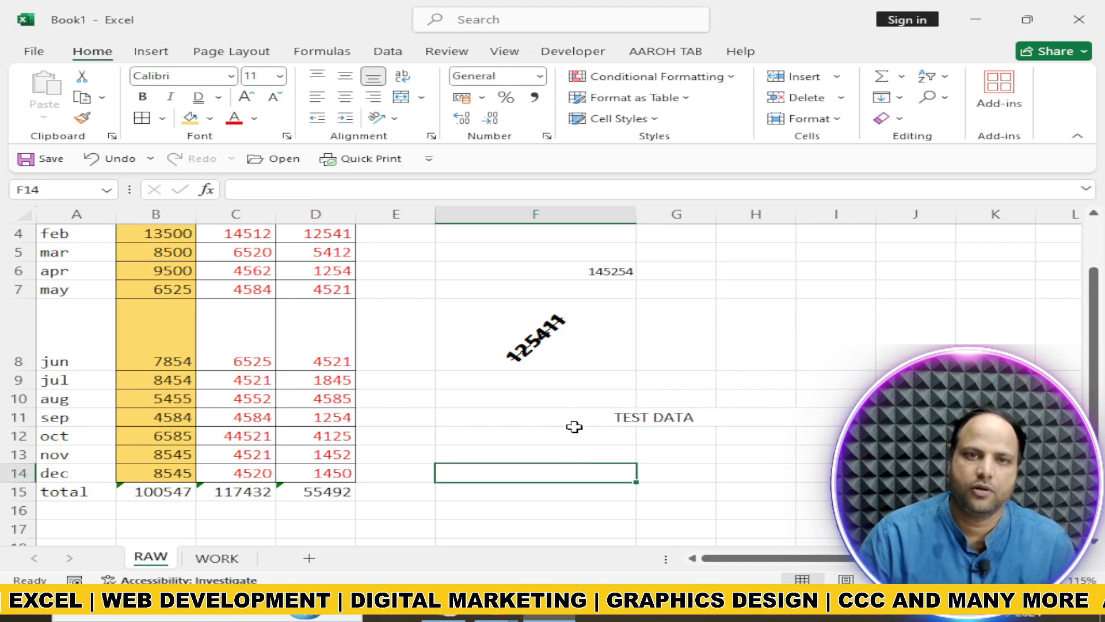
Undo the TEST DATA entry, the merge of F11:I11 and the centering of cell F8
{"action": "left_click", "coordinate": [557, 410]}
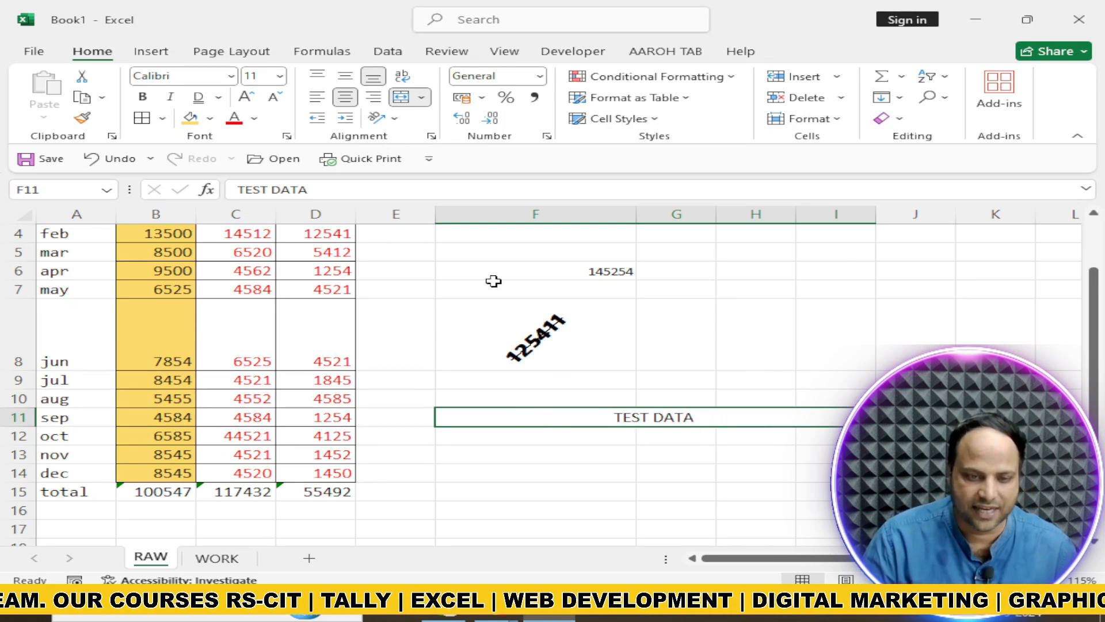
{"action": "key", "text": "ctrl+z"}
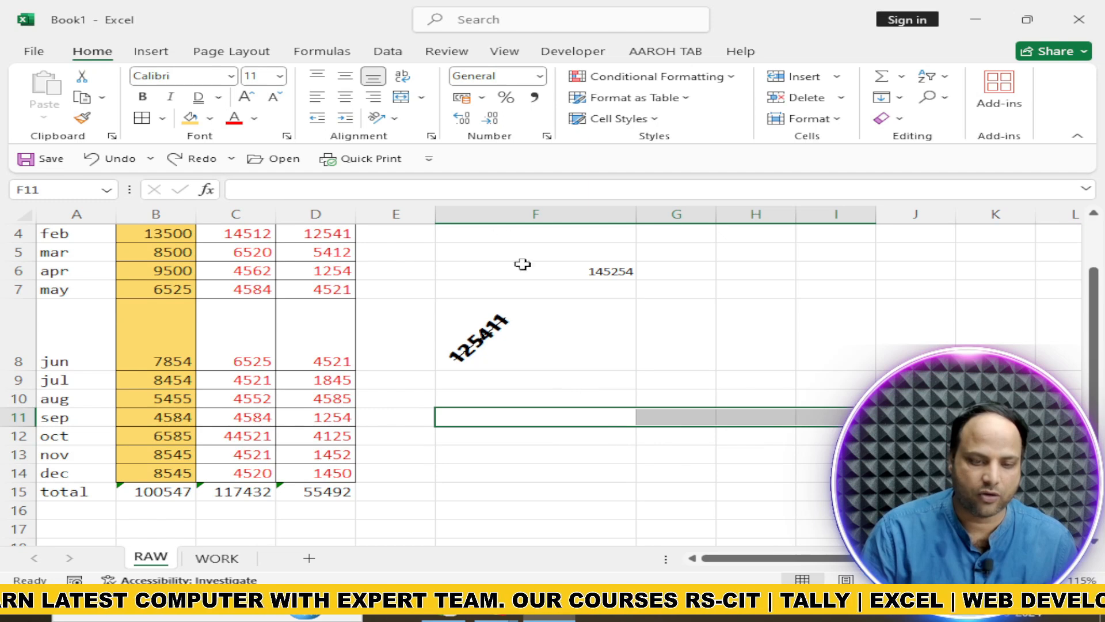
Set the horizontal alignment of F11:I11 to Center Across Selection in Format Cells
{"action": "left_click", "coordinate": [431, 136]}
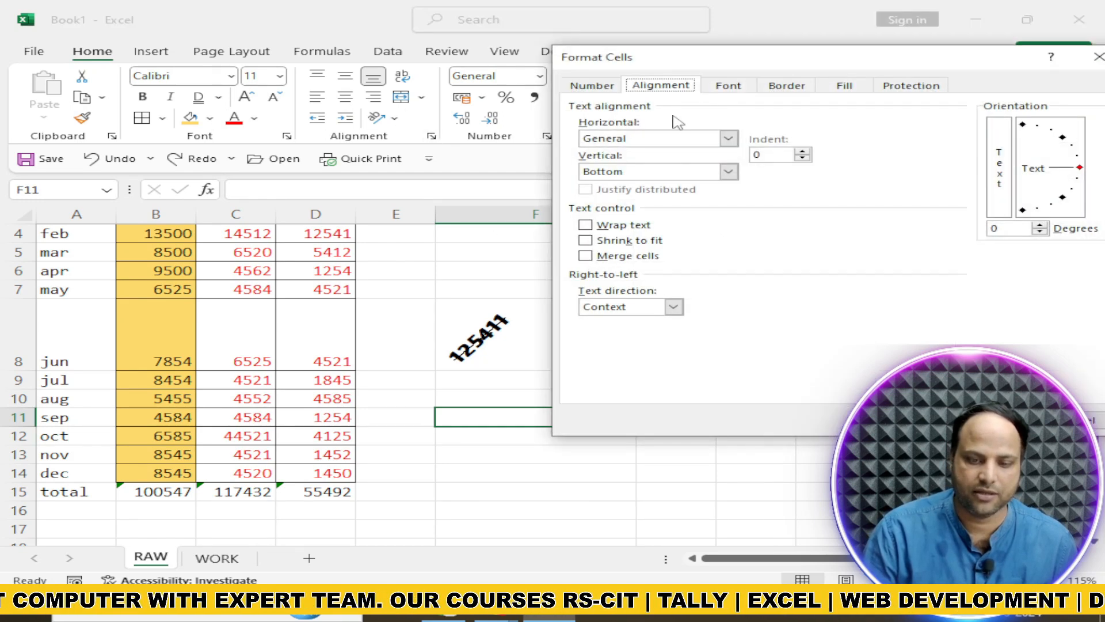
{"action": "left_click", "coordinate": [729, 138]}
{"action": "left_click", "coordinate": [649, 217]}
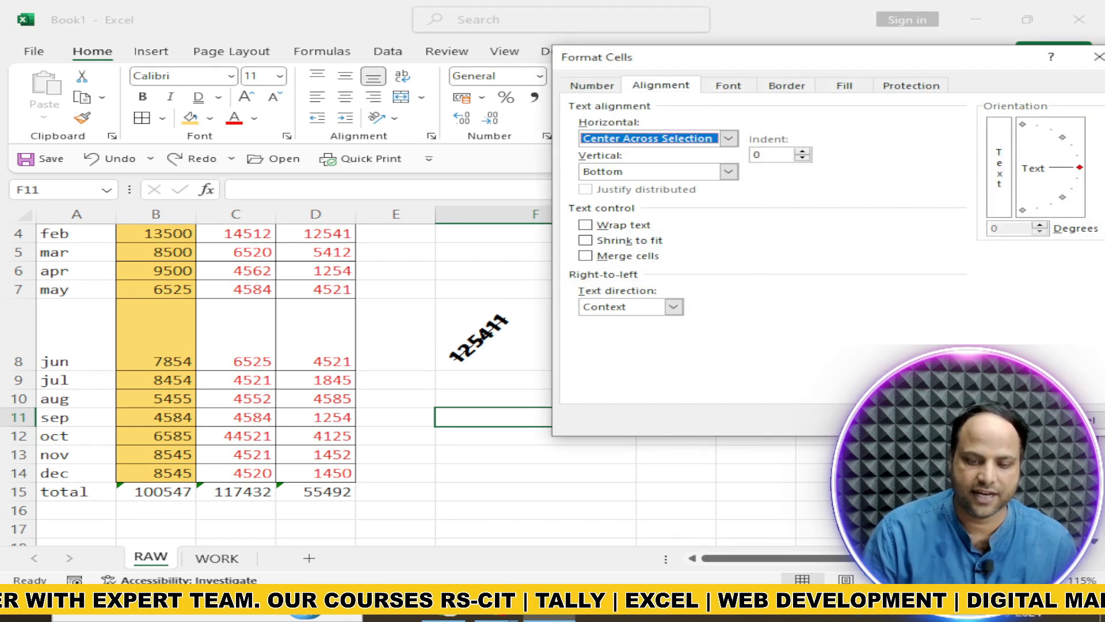
{"action": "left_click", "coordinate": [1005, 420]}
Enter AAROH in cell F11 and reselect the cell
{"action": "left_click", "coordinate": [587, 424]}
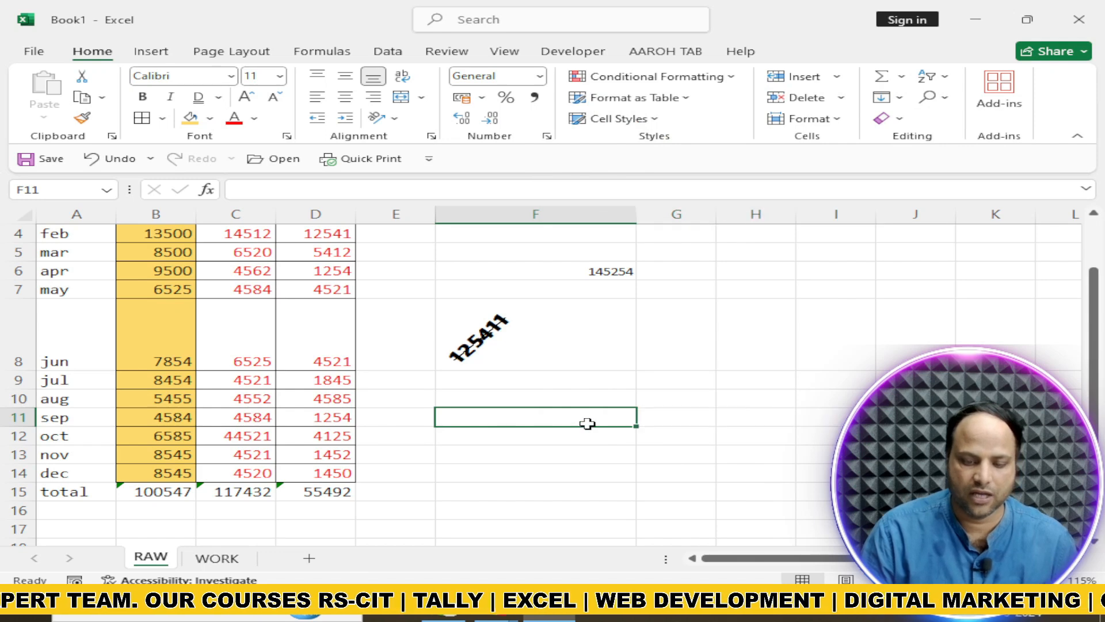
{"action": "type", "text": "A"}
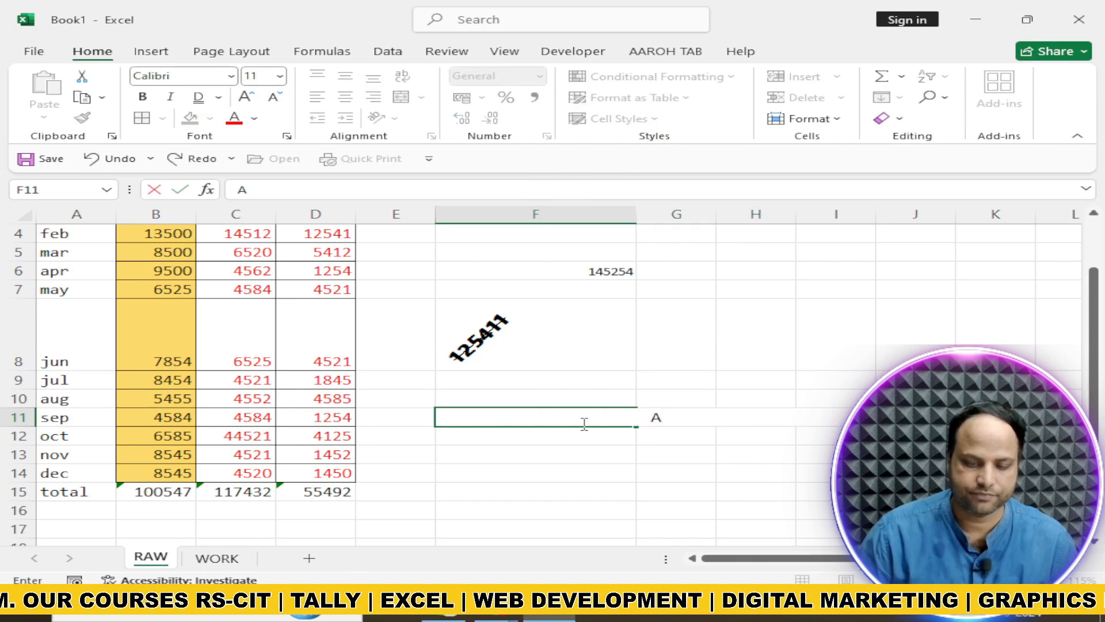
{"action": "type", "text": "AROH"}
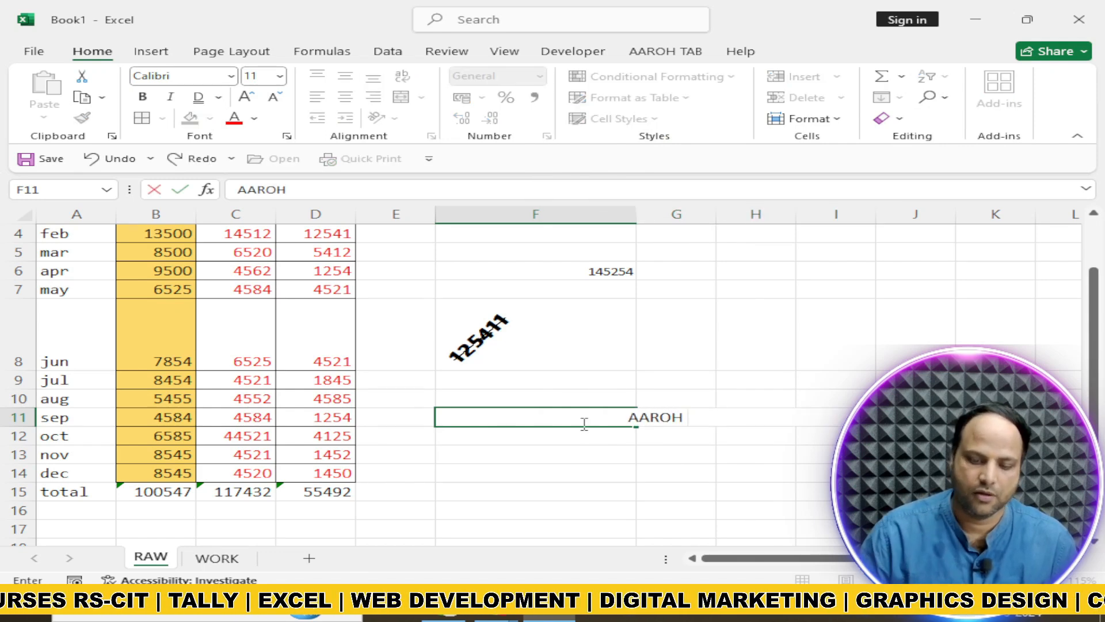
{"action": "key", "text": "Return"}
{"action": "key", "text": "Return"}
{"action": "key", "text": "Up"}
{"action": "key", "text": "Up"}
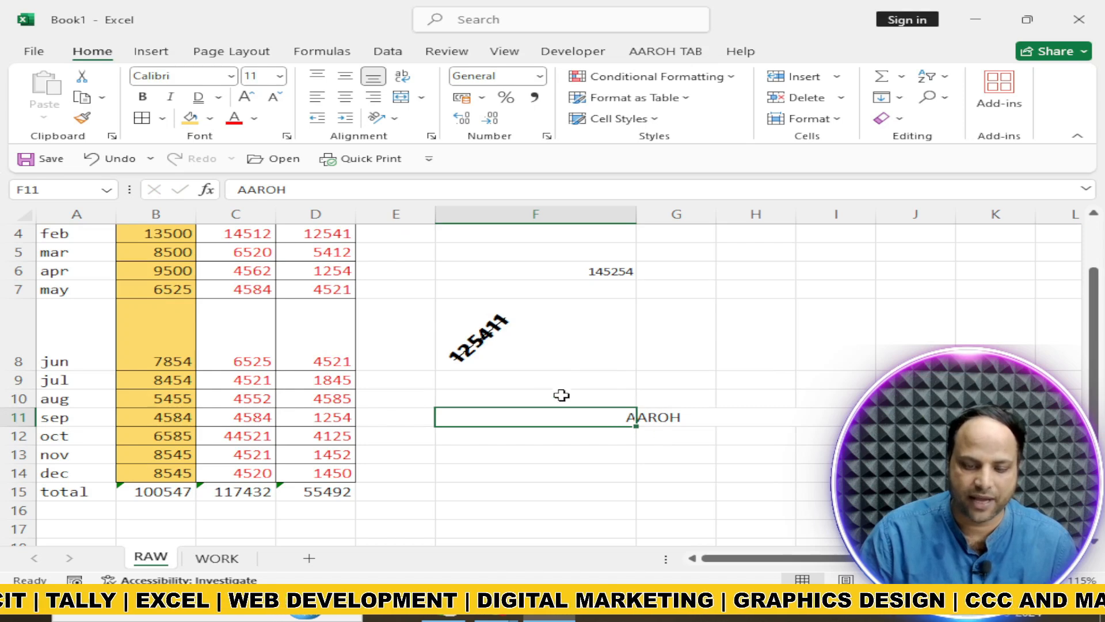
Examine cells F11 to I11 one by one to check whether Center Across Selection keeps them separate
{"action": "left_click", "coordinate": [668, 415]}
{"action": "left_click", "coordinate": [754, 424]}
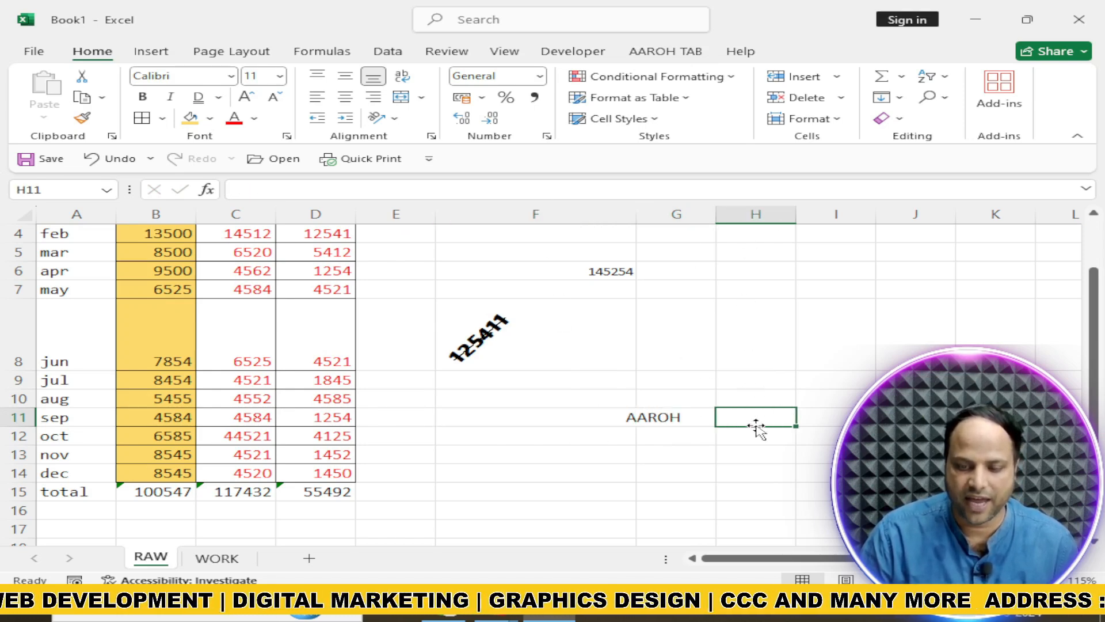
{"action": "left_click", "coordinate": [828, 416]}
{"action": "left_click_drag", "start_coordinate": [464, 419], "coordinate": [834, 419]}
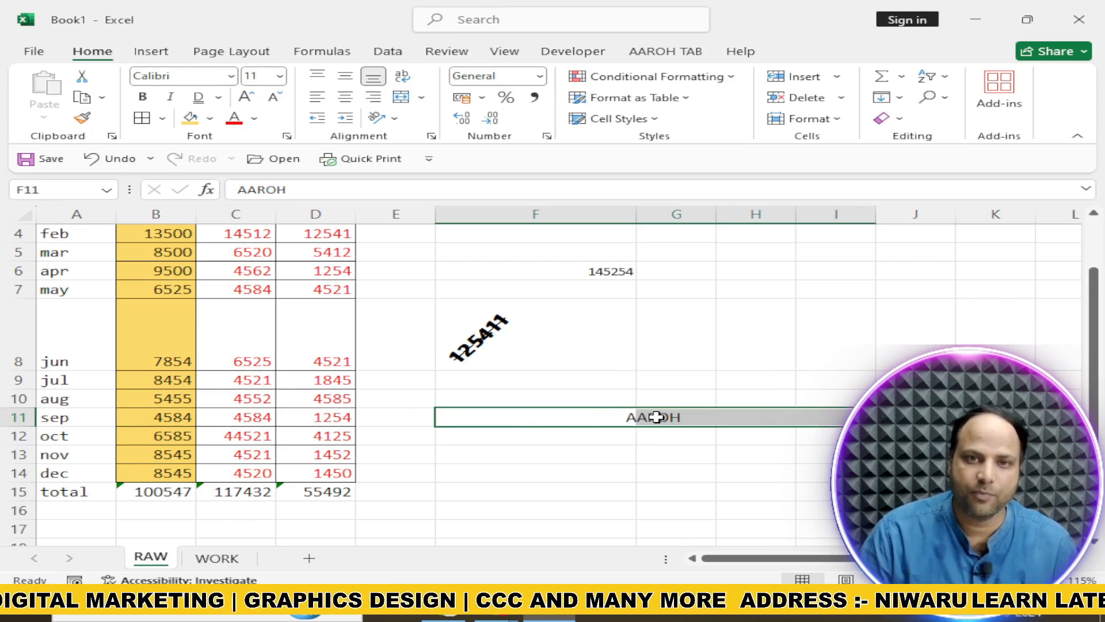
{"action": "left_click", "coordinate": [563, 419]}
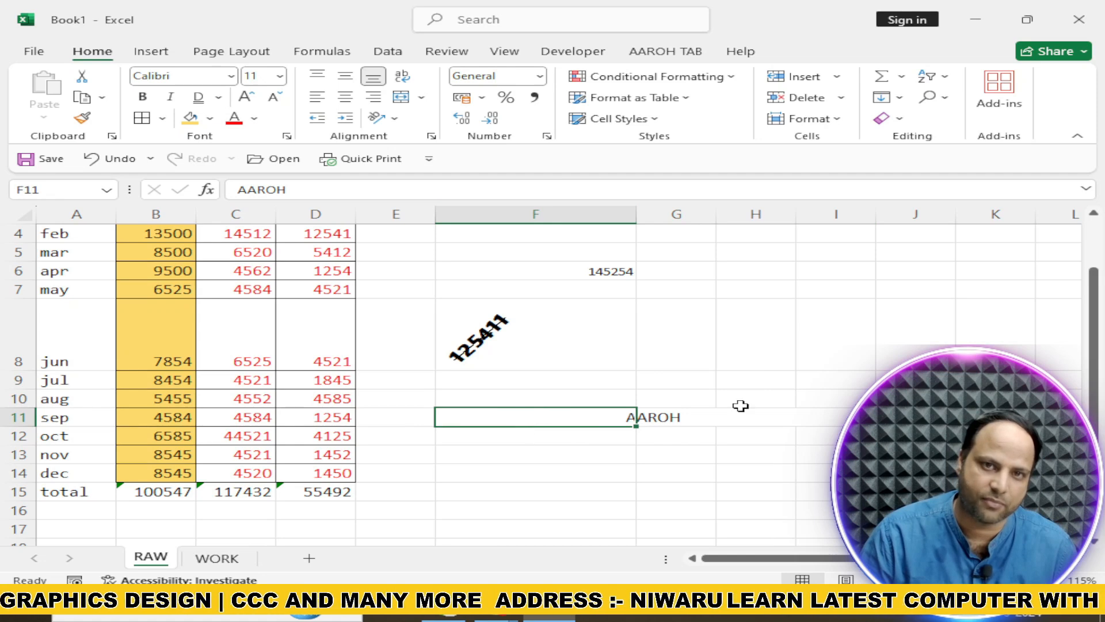
{"action": "left_click", "coordinate": [699, 414]}
{"action": "left_click", "coordinate": [768, 417]}
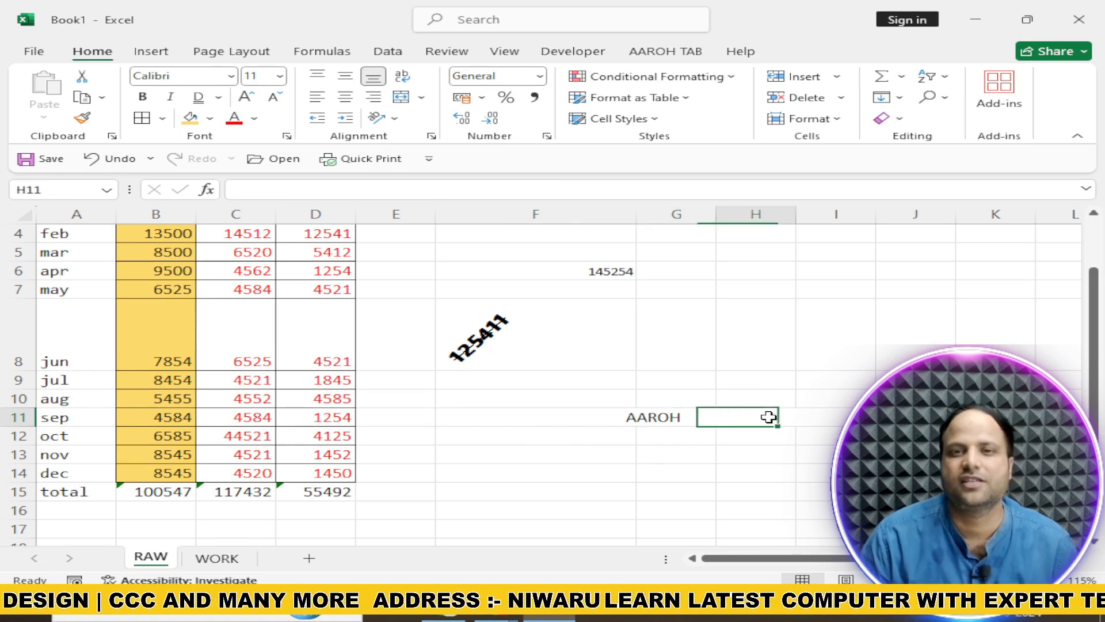
{"action": "left_click", "coordinate": [592, 417]}
{"action": "left_click_drag", "start_coordinate": [592, 417], "coordinate": [833, 418]}
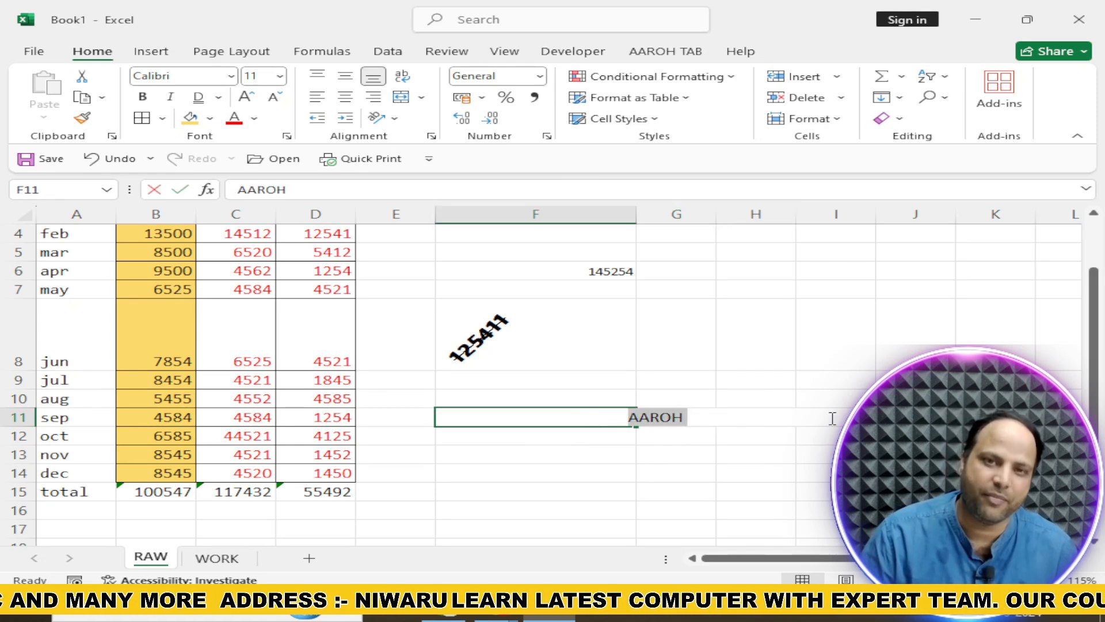
{"action": "left_click", "coordinate": [593, 439]}
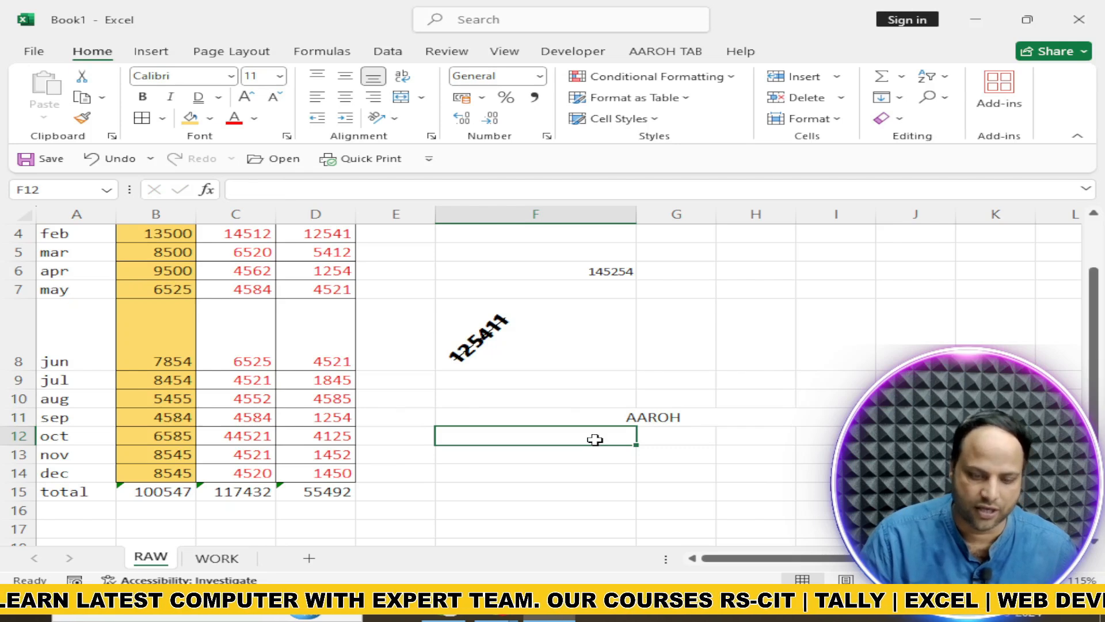
{"action": "left_click", "coordinate": [539, 415]}
{"action": "left_click", "coordinate": [660, 417]}
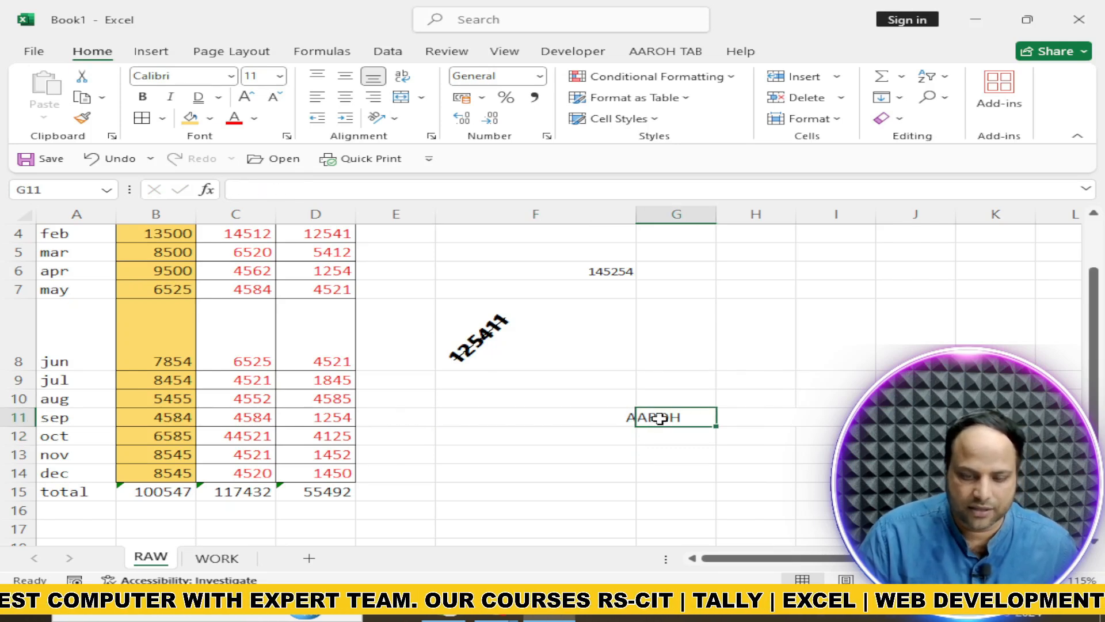
Apply a thick solid outline border to cell G11 through Format Cells
{"action": "left_click", "coordinate": [432, 137]}
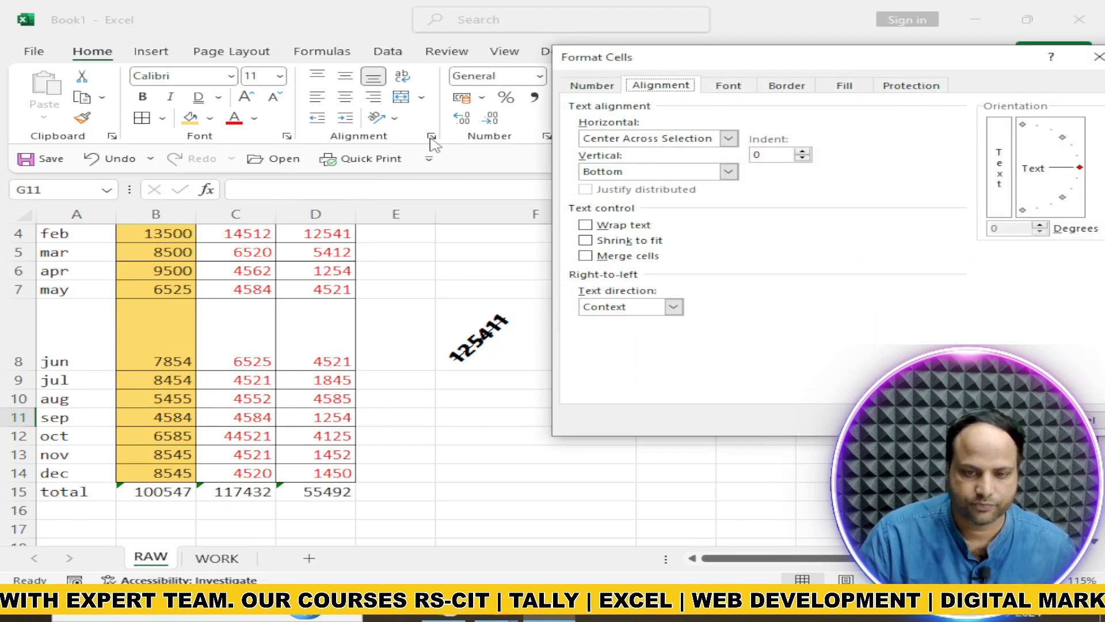
{"action": "left_click", "coordinate": [793, 87]}
{"action": "left_click_drag", "start_coordinate": [810, 64], "coordinate": [338, 49]}
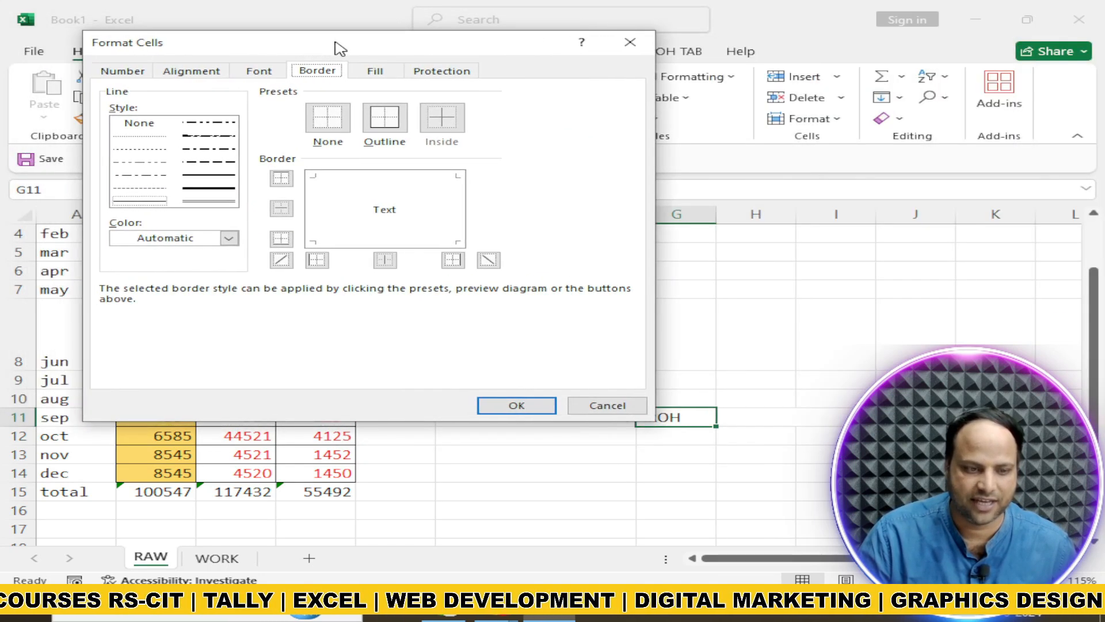
{"action": "left_click", "coordinate": [202, 192]}
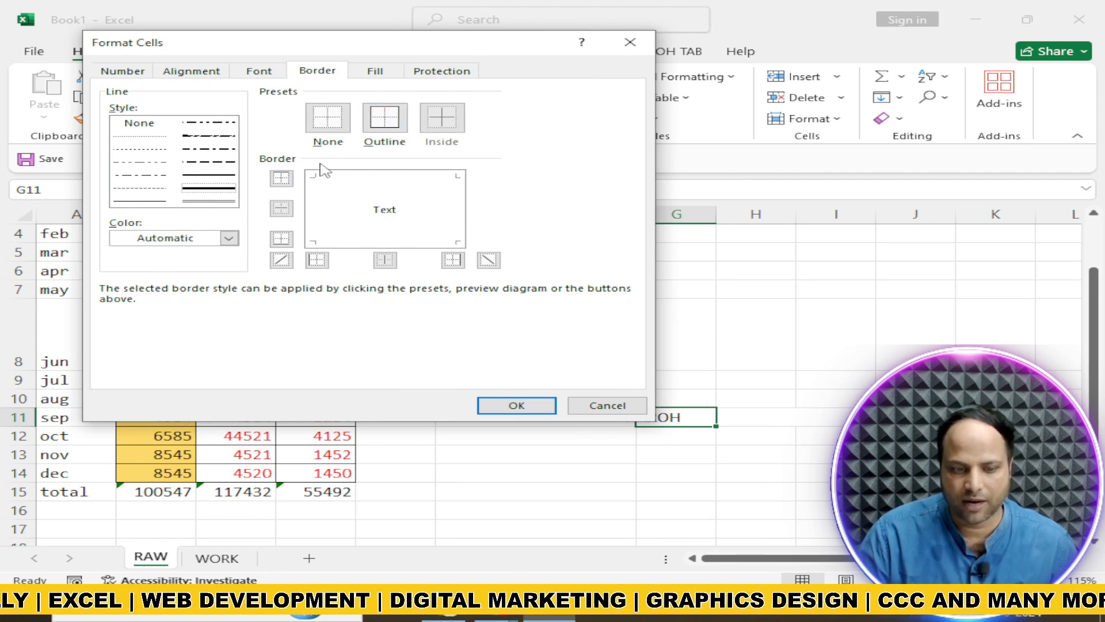
{"action": "left_click", "coordinate": [314, 260]}
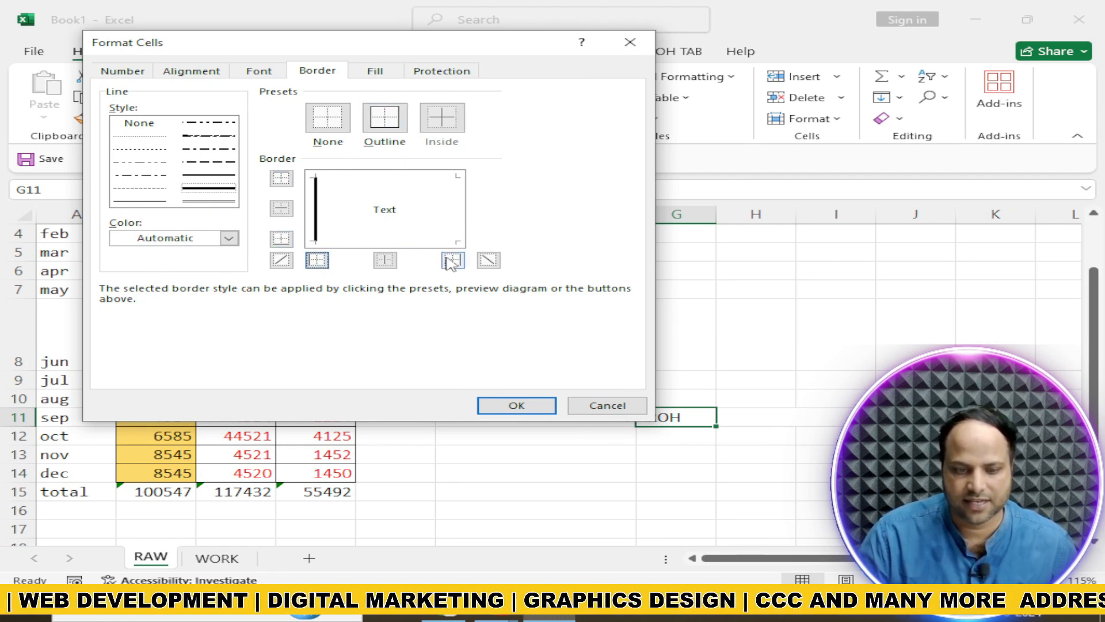
{"action": "left_click", "coordinate": [398, 130]}
{"action": "left_click", "coordinate": [517, 405]}
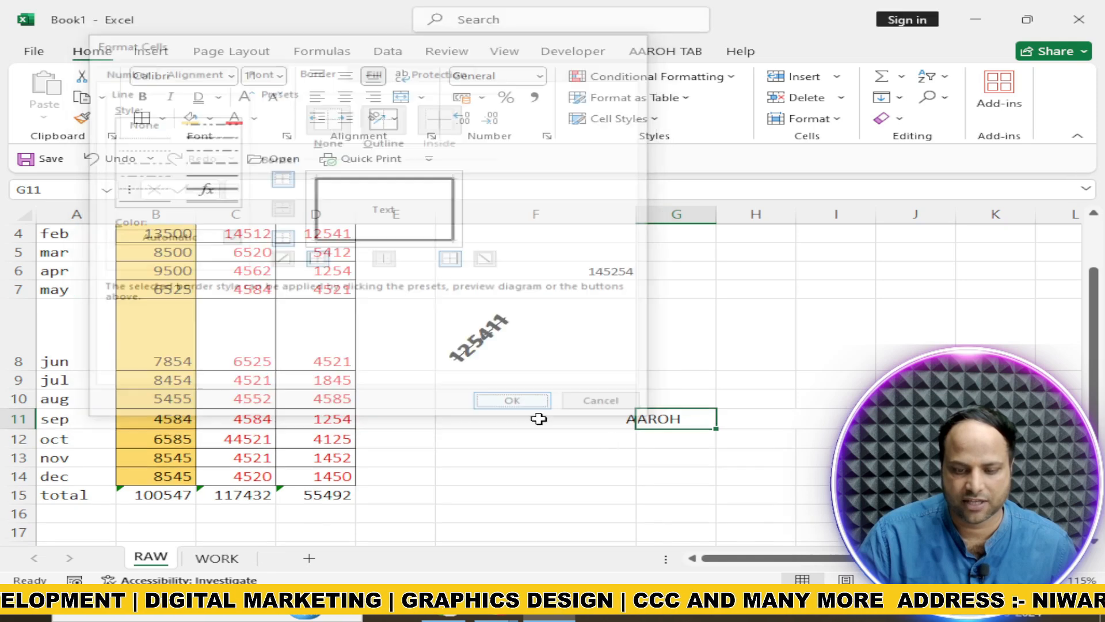
{"action": "left_click", "coordinate": [638, 458]}
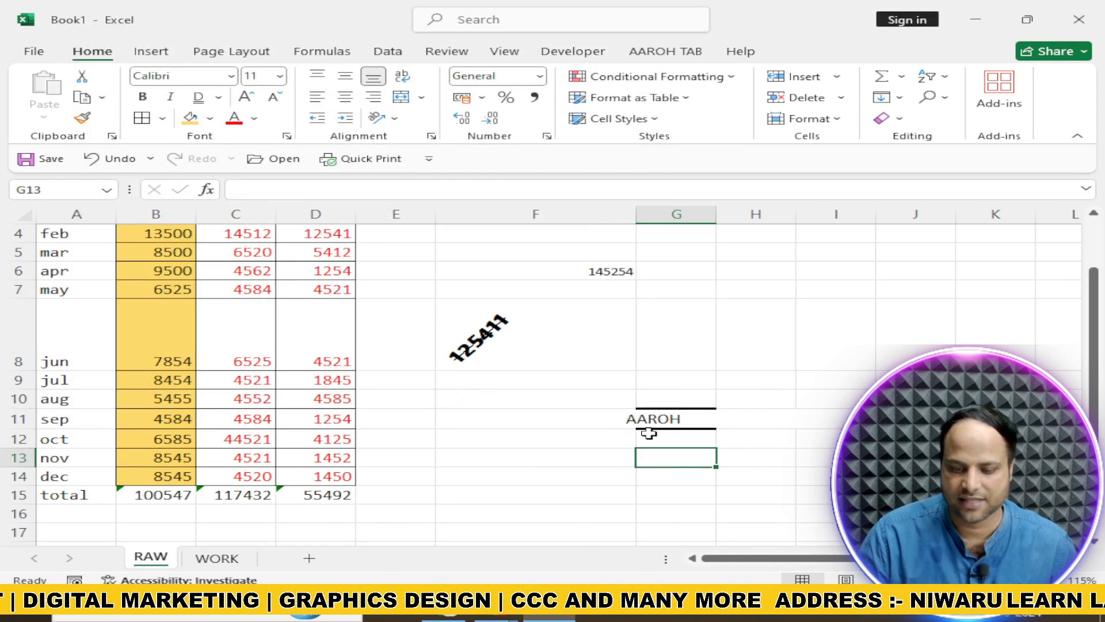
Apply a thin outline border to cells G8:J8 through Format Cells and pick red as the line colour
{"action": "left_click", "coordinate": [723, 338]}
{"action": "left_click_drag", "start_coordinate": [662, 337], "coordinate": [891, 363]}
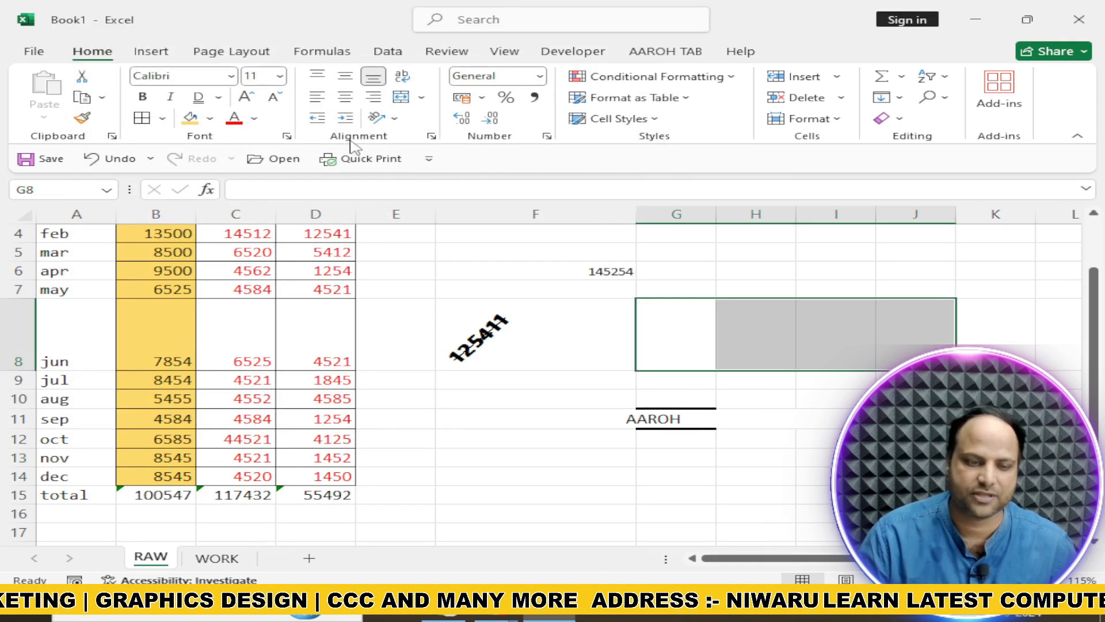
{"action": "left_click", "coordinate": [432, 136]}
{"action": "left_click", "coordinate": [320, 72]}
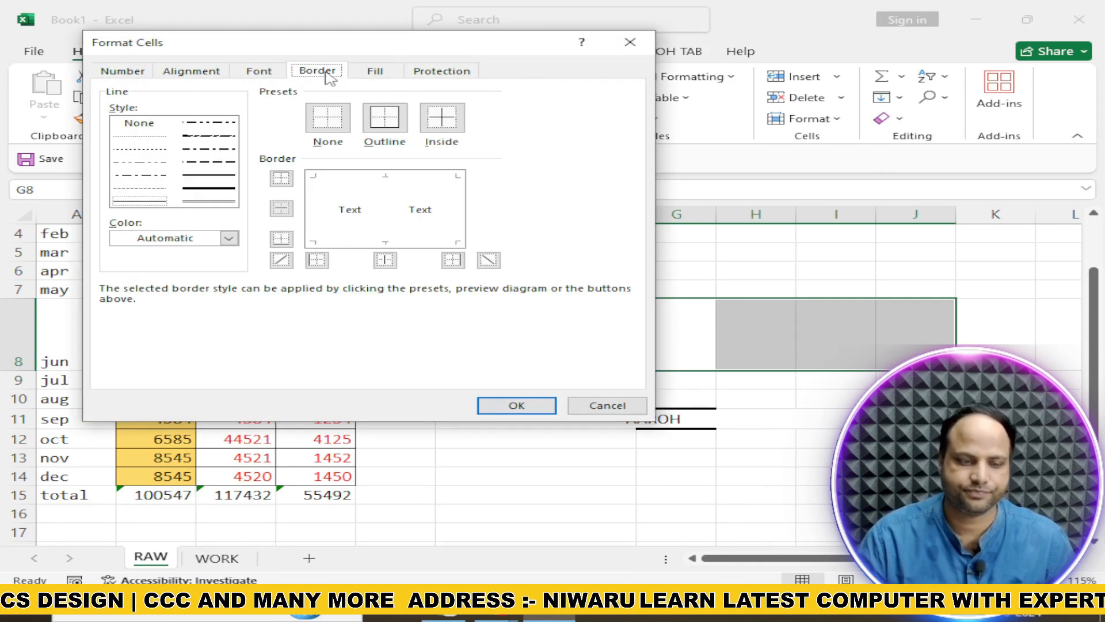
{"action": "left_click", "coordinate": [383, 117]}
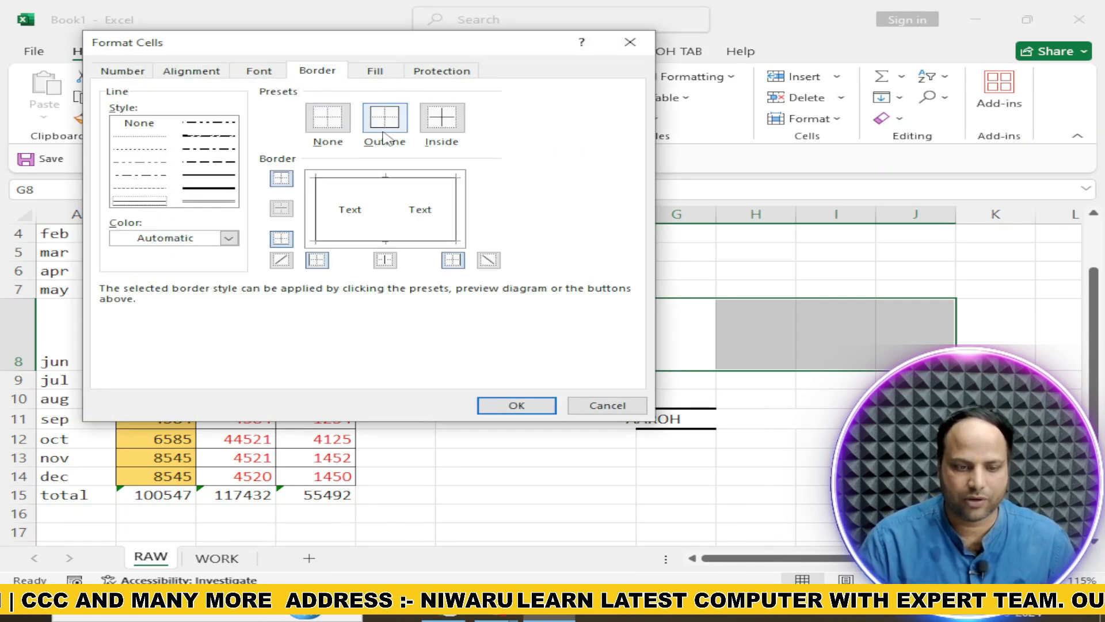
{"action": "left_click", "coordinate": [228, 238]}
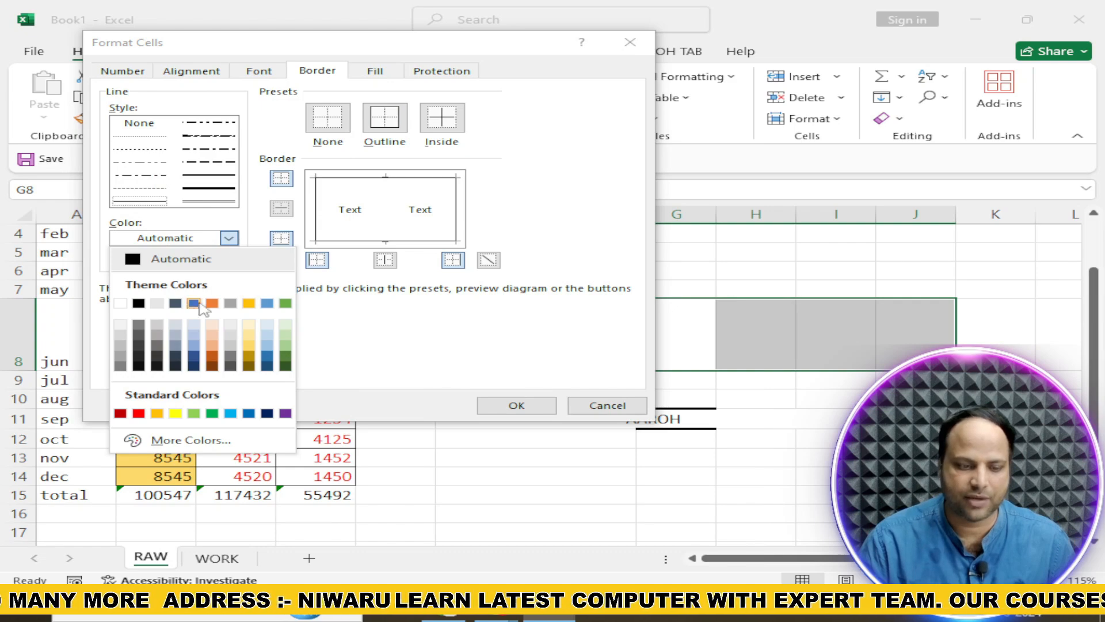
{"action": "left_click", "coordinate": [138, 413]}
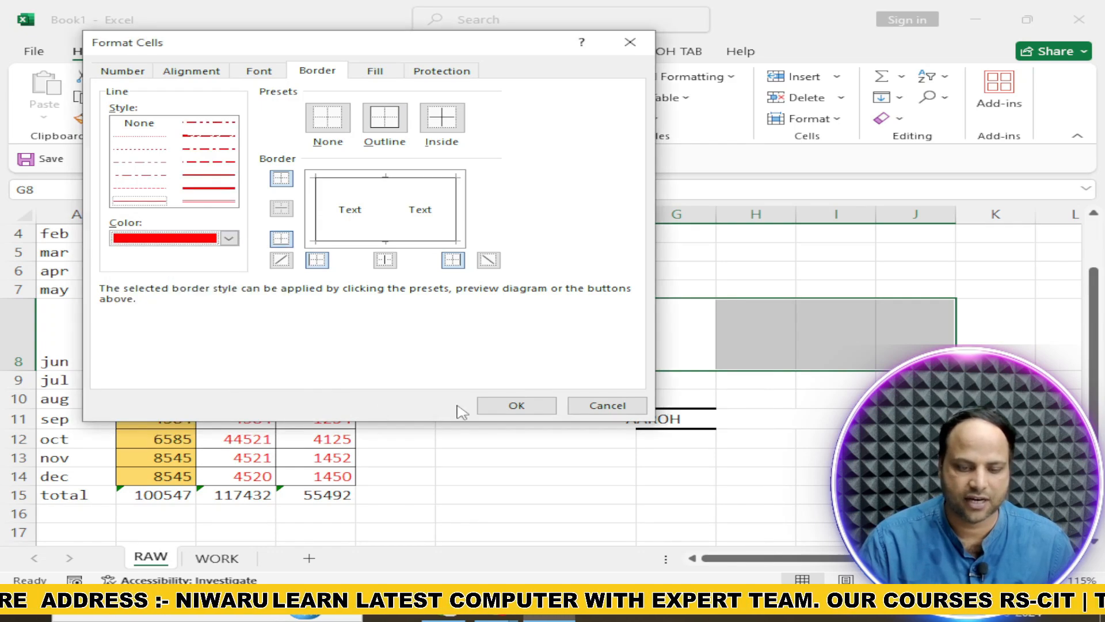
{"action": "left_click", "coordinate": [496, 409]}
{"action": "left_click", "coordinate": [526, 453]}
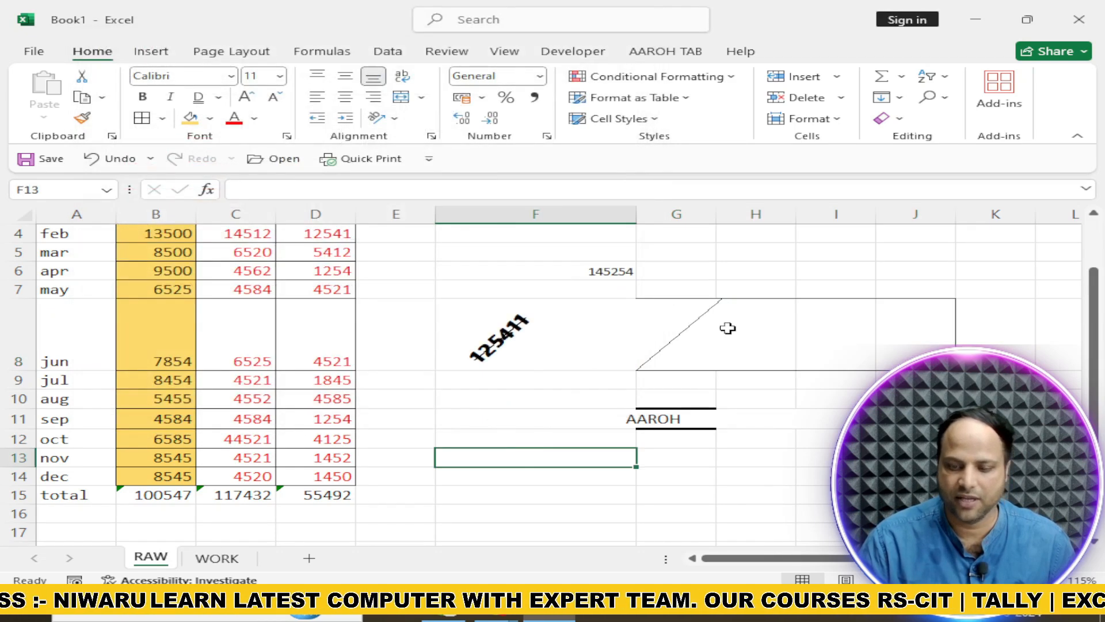
Draw a border grid over cells F15:J26 with Draw Border Grid
{"action": "scroll", "coordinate": [661, 390], "scroll_direction": "down", "scroll_amount": 2}
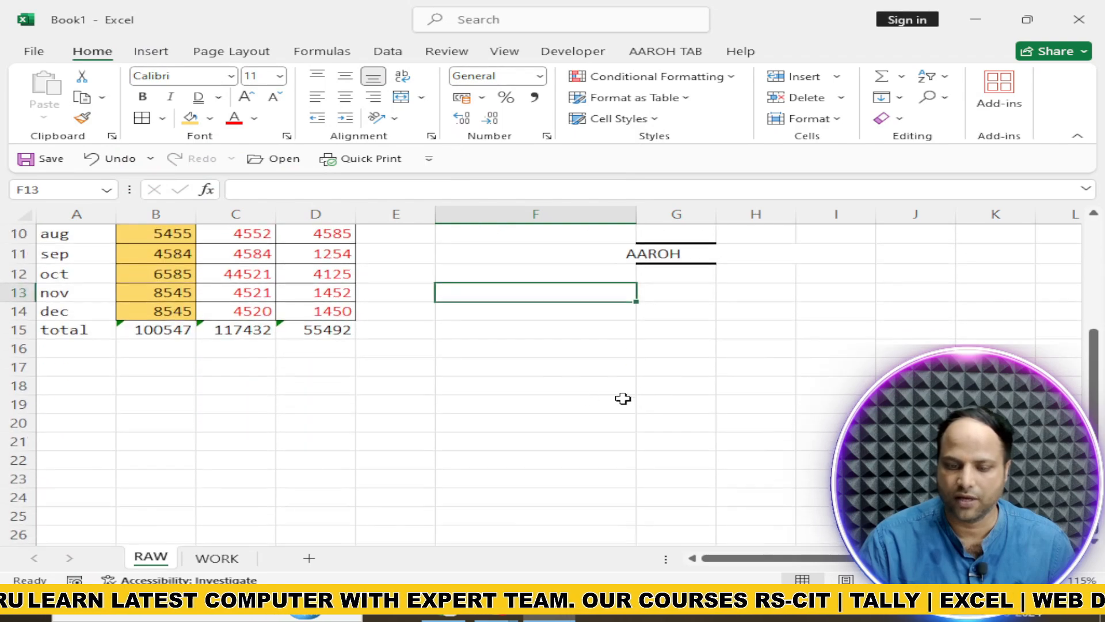
{"action": "left_click_drag", "start_coordinate": [576, 367], "coordinate": [840, 478]}
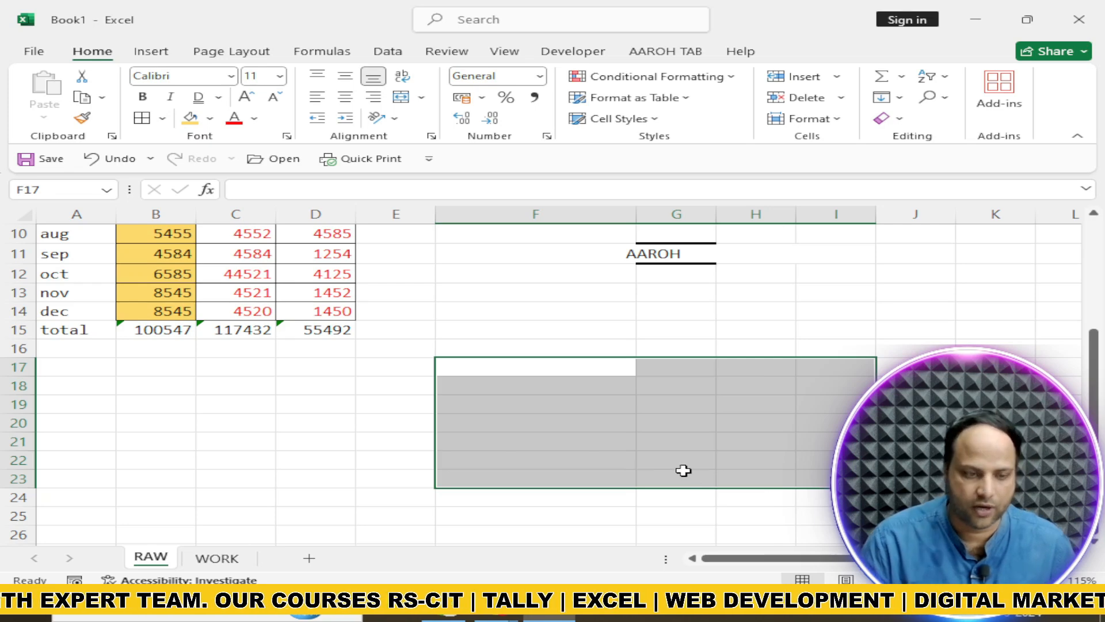
{"action": "left_click", "coordinate": [163, 118]}
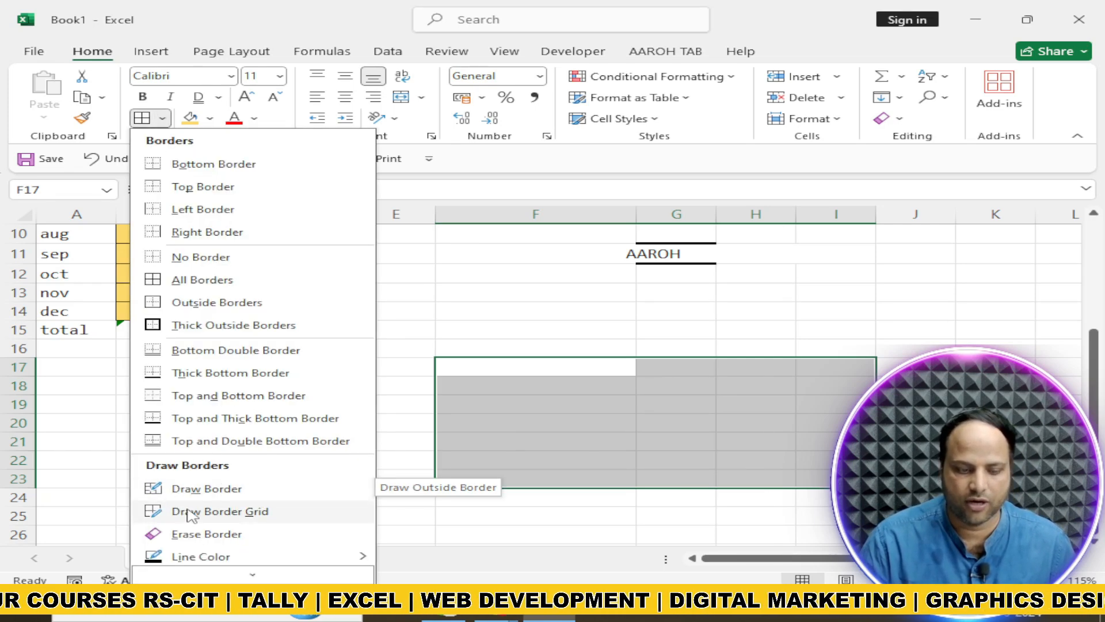
{"action": "left_click", "coordinate": [214, 513]}
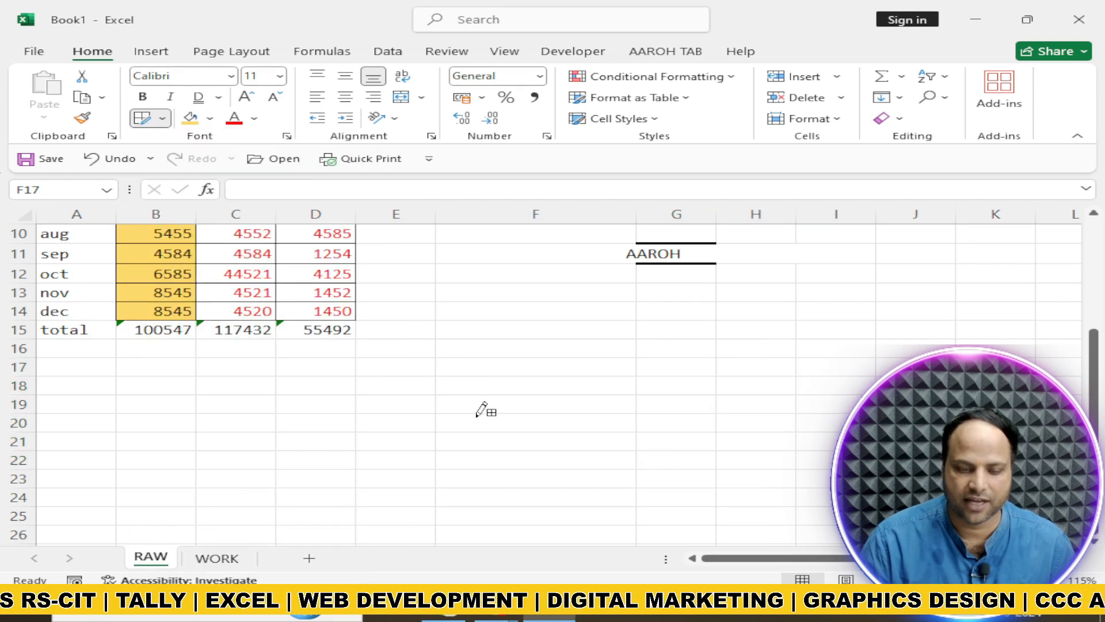
{"action": "left_click_drag", "start_coordinate": [461, 322], "coordinate": [921, 535]}
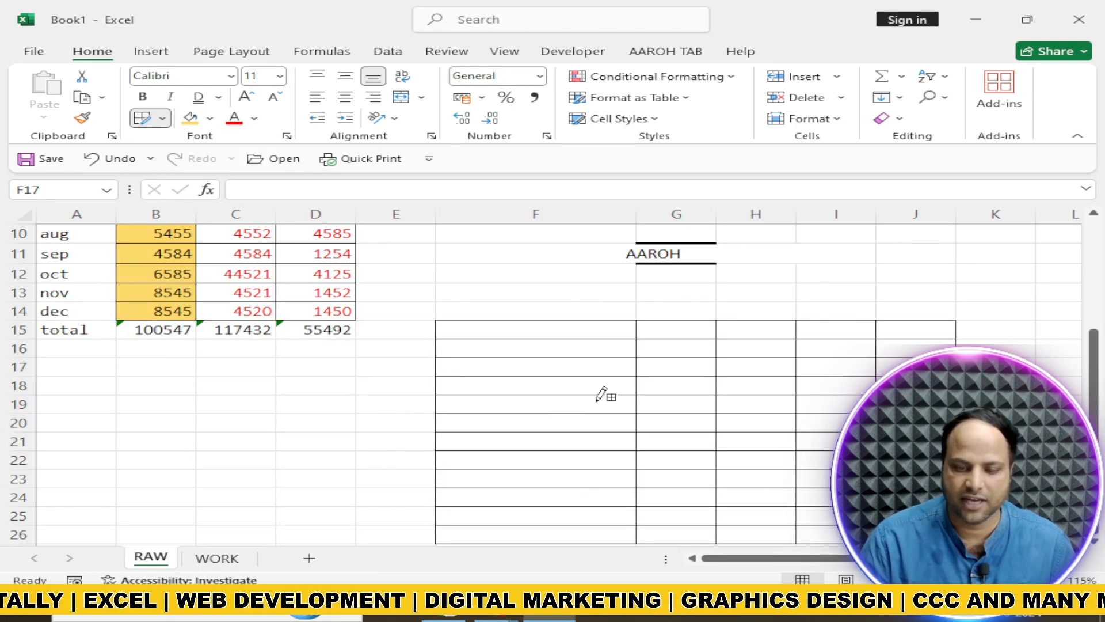
Use Draw Border to outline D28:G33, D28:E28, F28:G29, F31:G31, F32:H33 and C22:E27
{"action": "scroll", "coordinate": [607, 344], "scroll_direction": "down", "scroll_amount": 2}
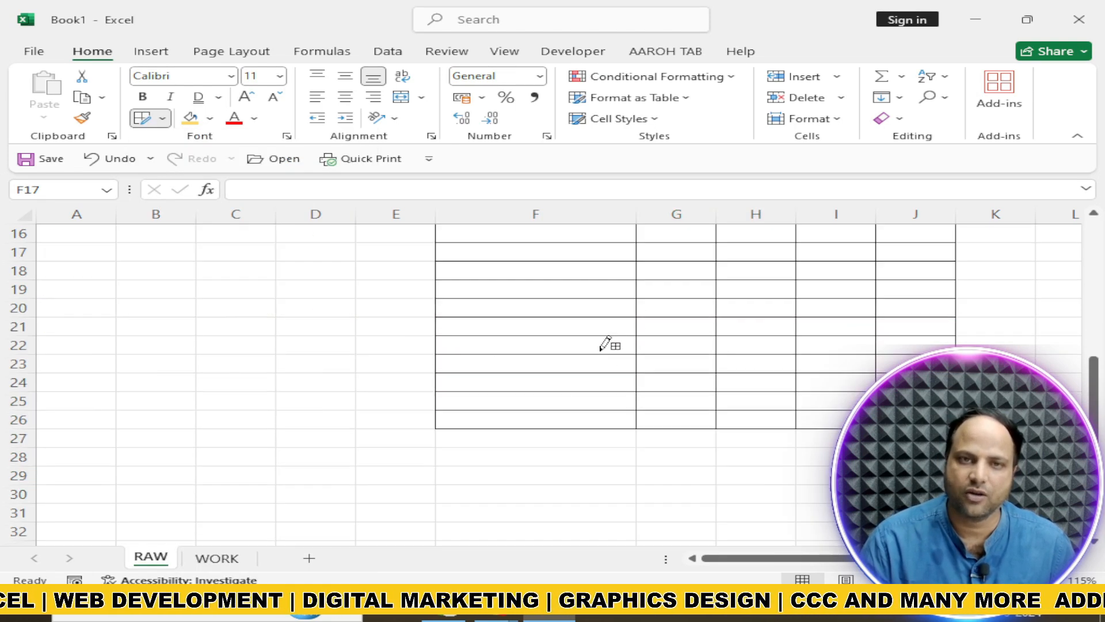
{"action": "scroll", "coordinate": [604, 344], "scroll_direction": "down", "scroll_amount": 1}
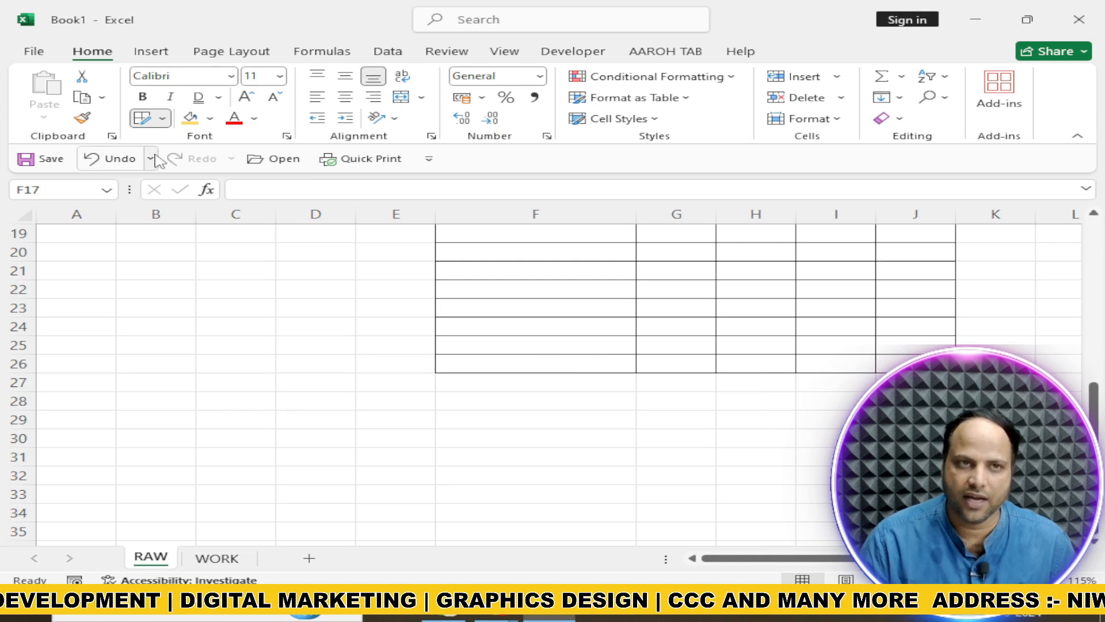
{"action": "left_click", "coordinate": [163, 118]}
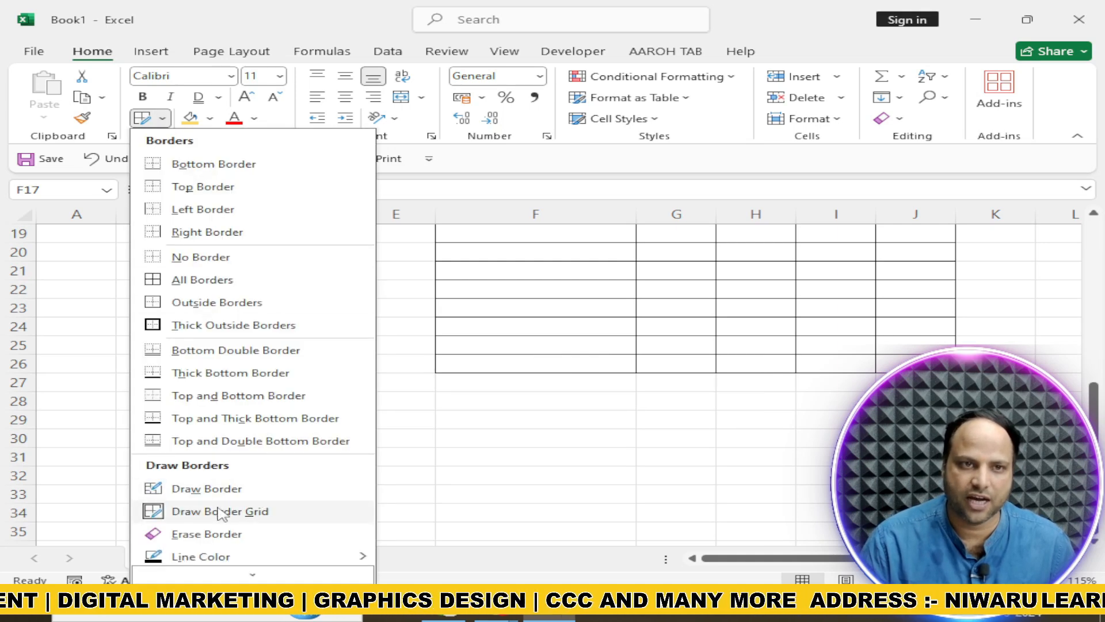
{"action": "left_click", "coordinate": [207, 488]}
{"action": "mouse_move", "coordinate": [339, 401]}
{"action": "left_mouse_down"}
{"action": "mouse_move", "coordinate": [456, 410]}
{"action": "mouse_move", "coordinate": [668, 486]}
{"action": "left_mouse_up"}
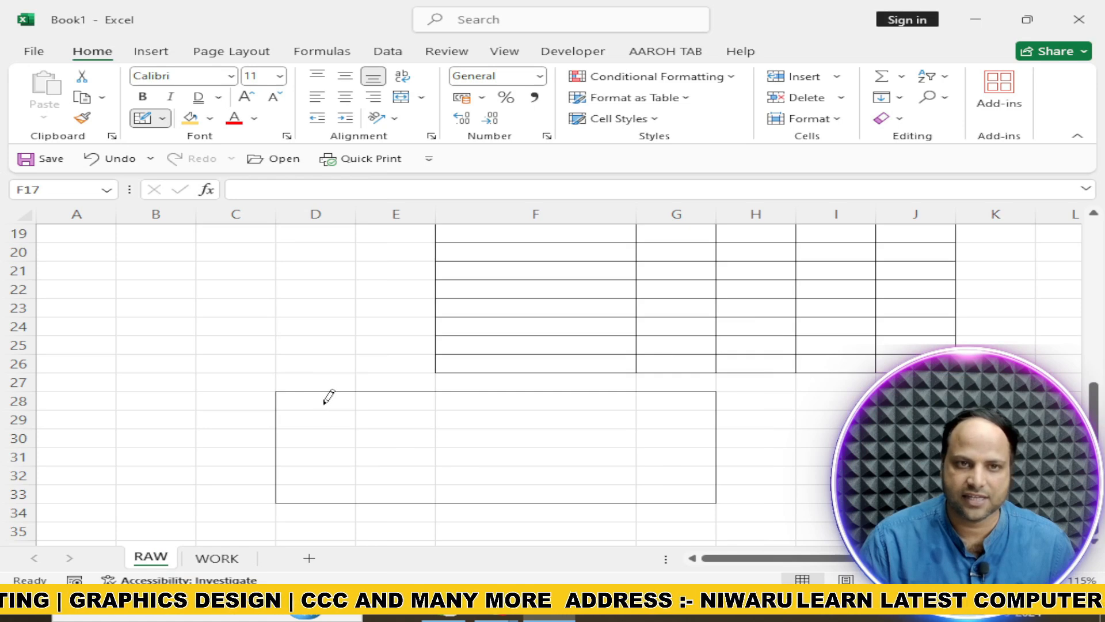
{"action": "left_click_drag", "start_coordinate": [324, 404], "coordinate": [366, 397]}
{"action": "left_click_drag", "start_coordinate": [432, 404], "coordinate": [676, 425]}
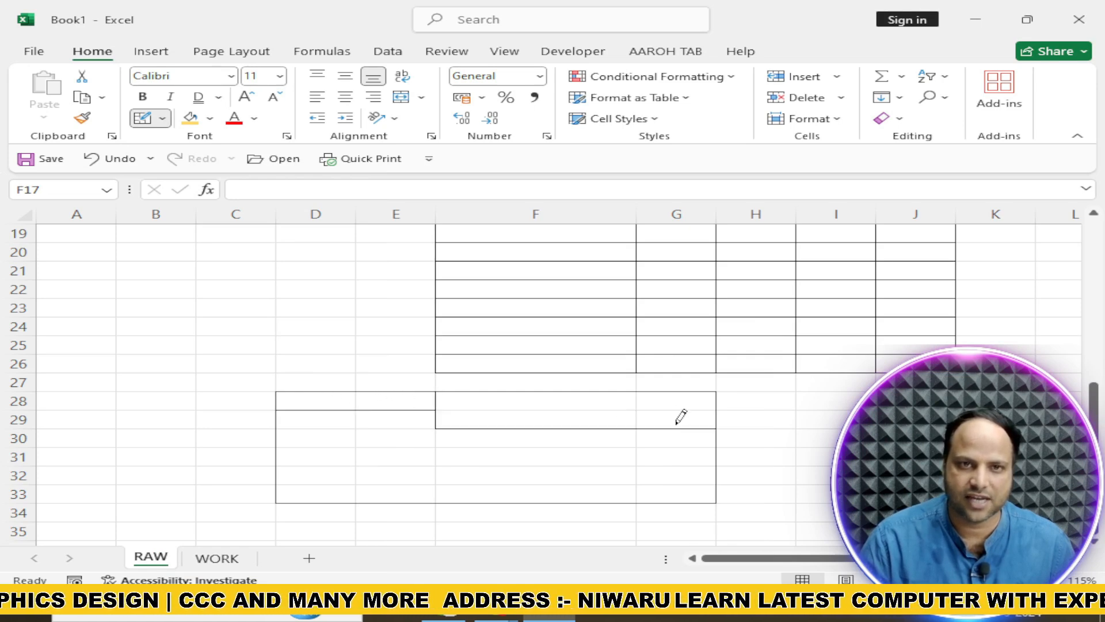
{"action": "left_click_drag", "start_coordinate": [504, 457], "coordinate": [653, 460]}
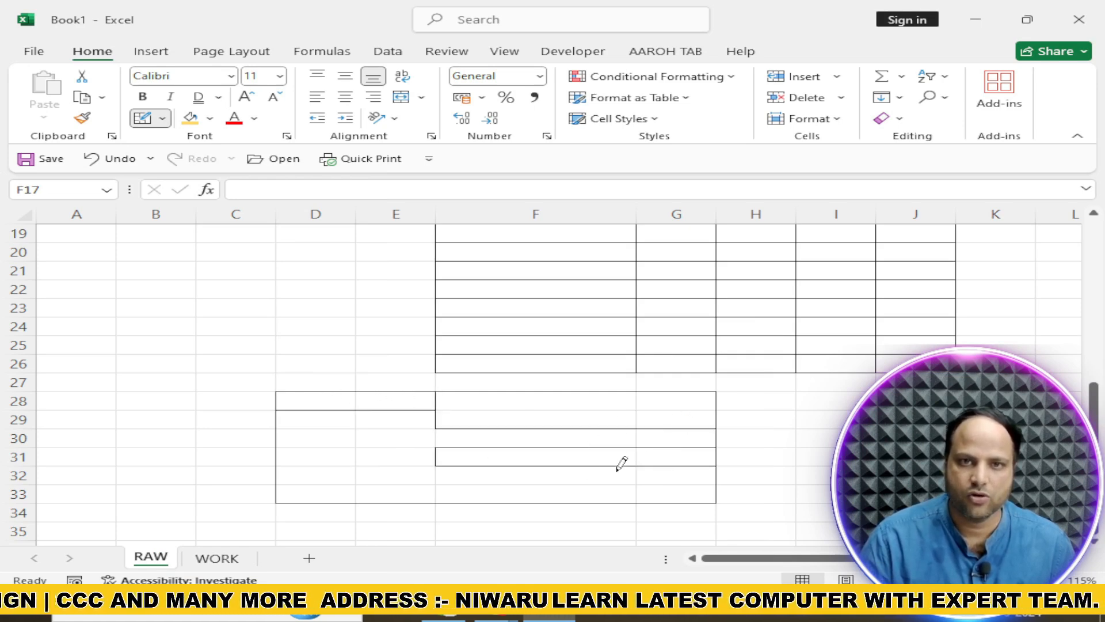
{"action": "left_click_drag", "start_coordinate": [506, 481], "coordinate": [766, 495]}
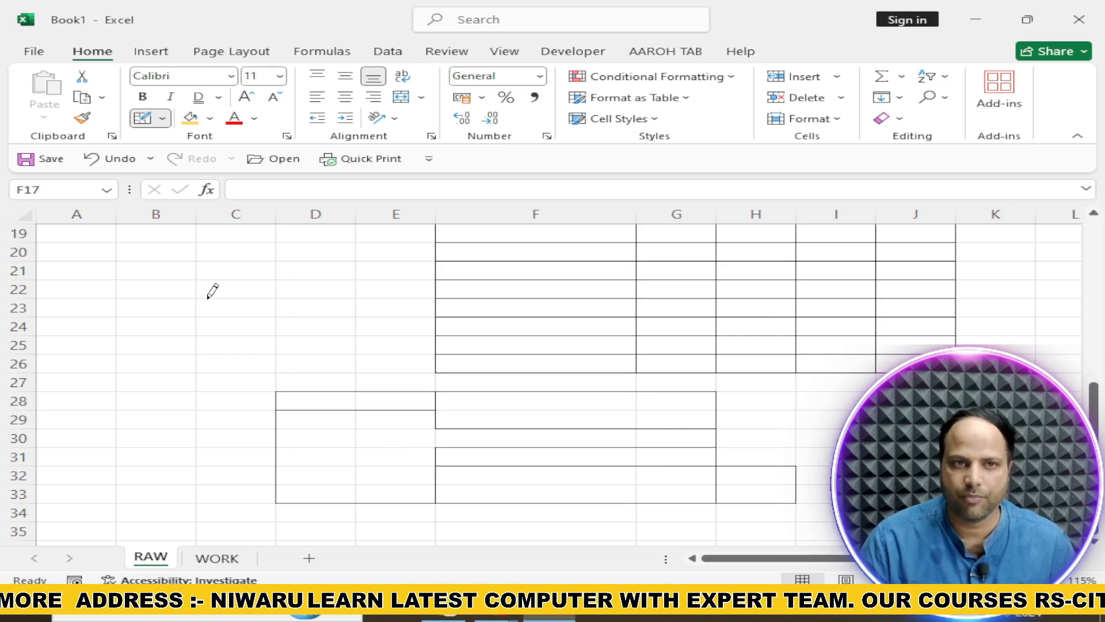
{"action": "left_click_drag", "start_coordinate": [212, 290], "coordinate": [360, 378]}
Stop drawing borders and clear all contents and formatting from cells F7:J28
{"action": "scroll", "coordinate": [436, 464], "scroll_direction": "up", "scroll_amount": 4}
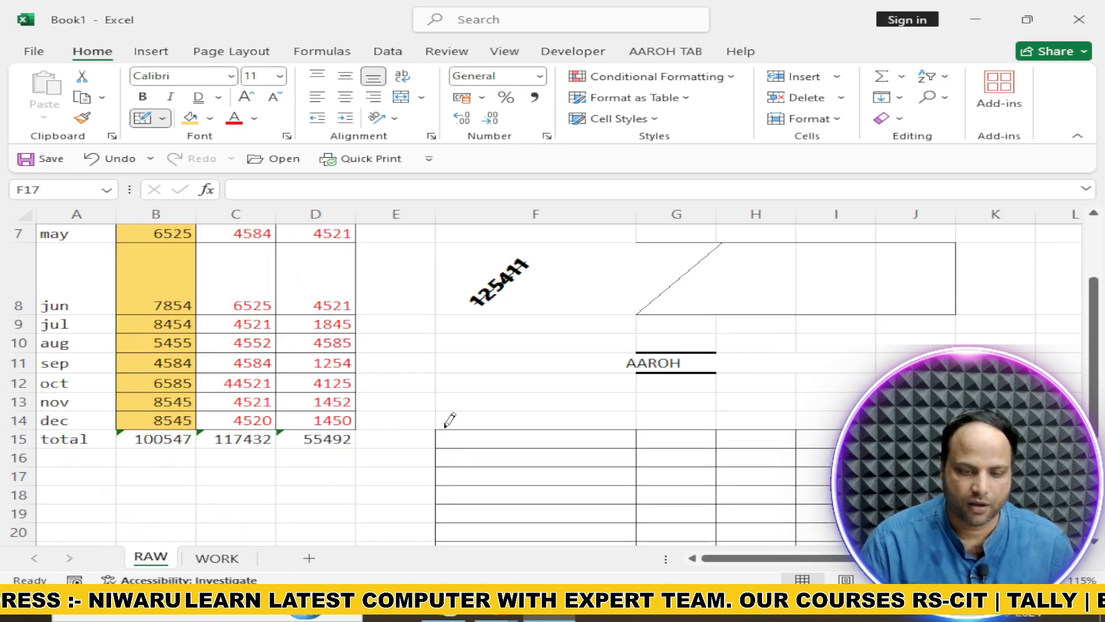
{"action": "key", "text": "Escape"}
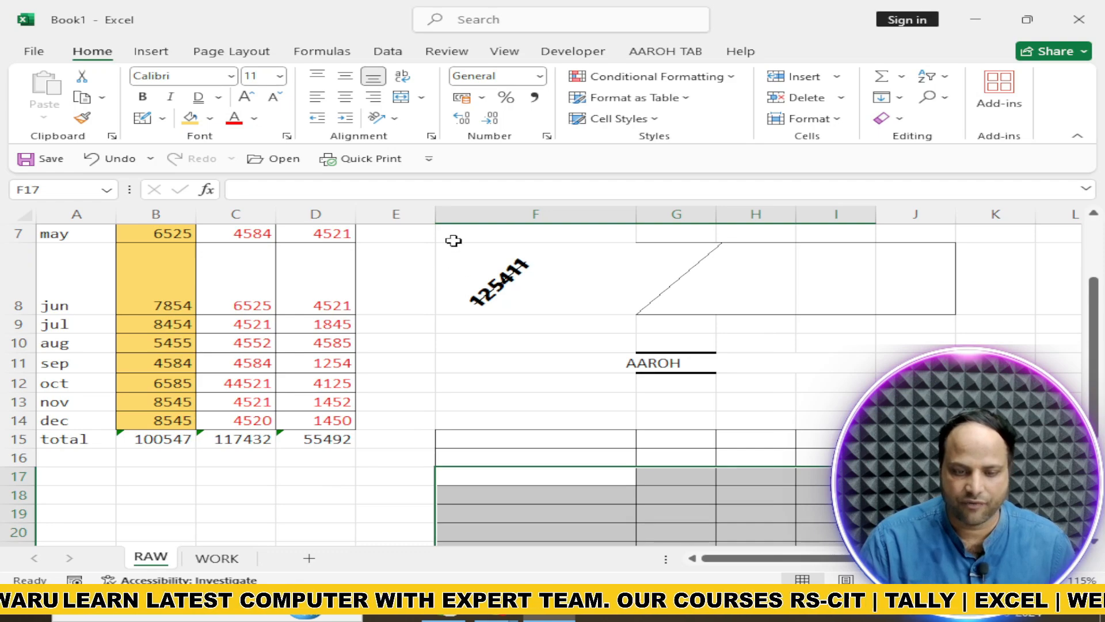
{"action": "mouse_move", "coordinate": [453, 240]}
{"action": "left_mouse_down"}
{"action": "mouse_move", "coordinate": [849, 515]}
{"action": "mouse_move", "coordinate": [906, 541]}
{"action": "left_mouse_up"}
{"action": "scroll", "coordinate": [553, 380], "scroll_direction": "down", "scroll_amount": 2}
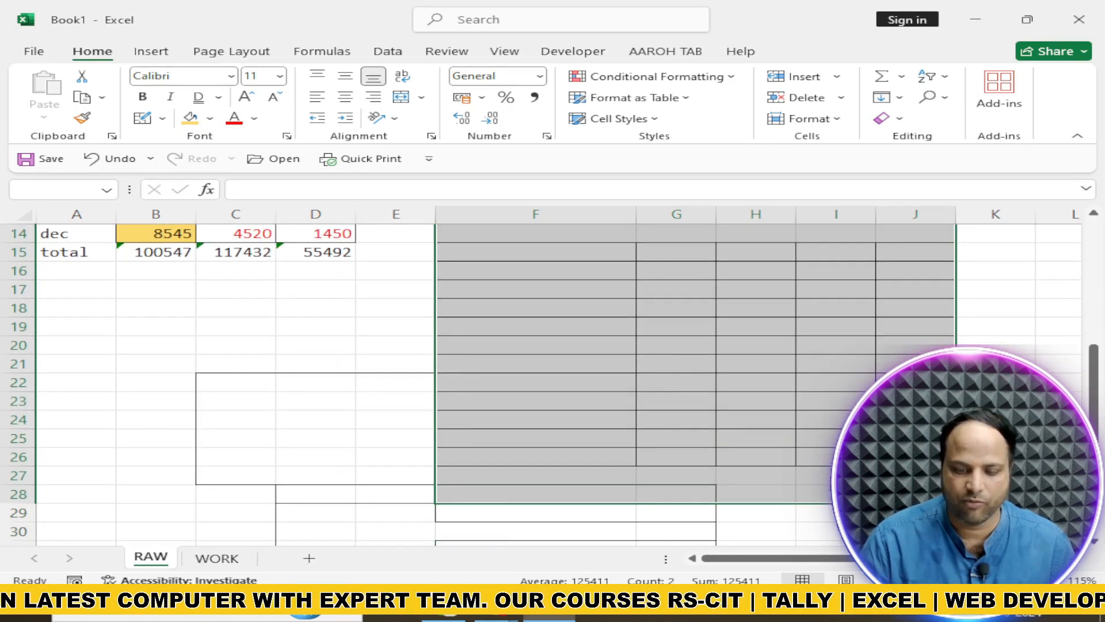
{"action": "left_click", "coordinate": [898, 118]}
{"action": "left_click", "coordinate": [909, 140]}
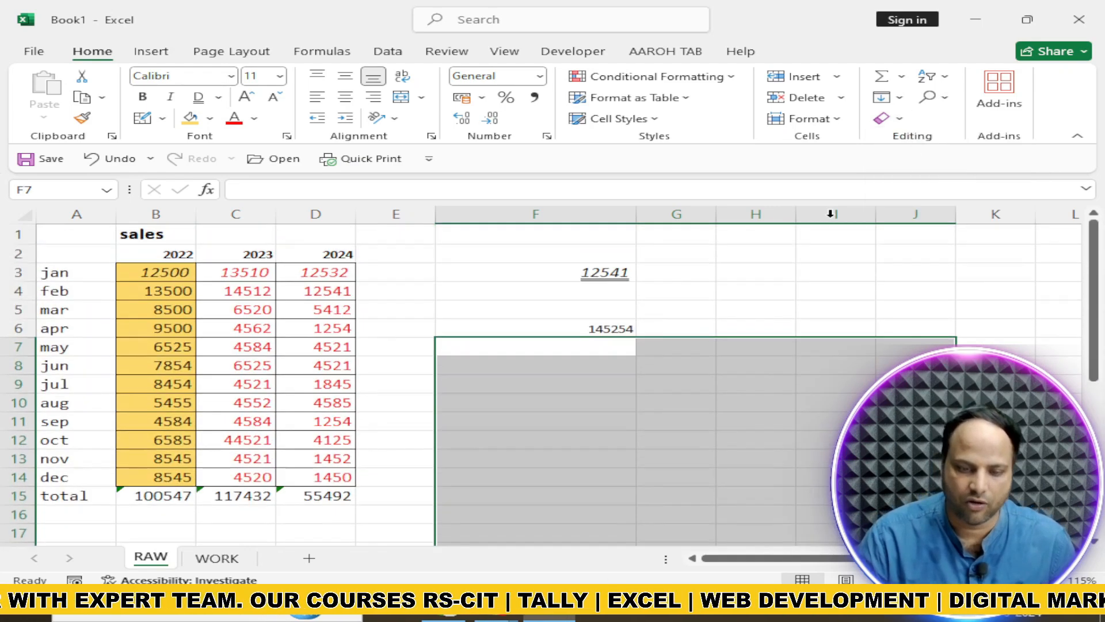
{"action": "scroll", "coordinate": [611, 402], "scroll_direction": "down", "scroll_amount": 2}
{"action": "left_click", "coordinate": [668, 311]}
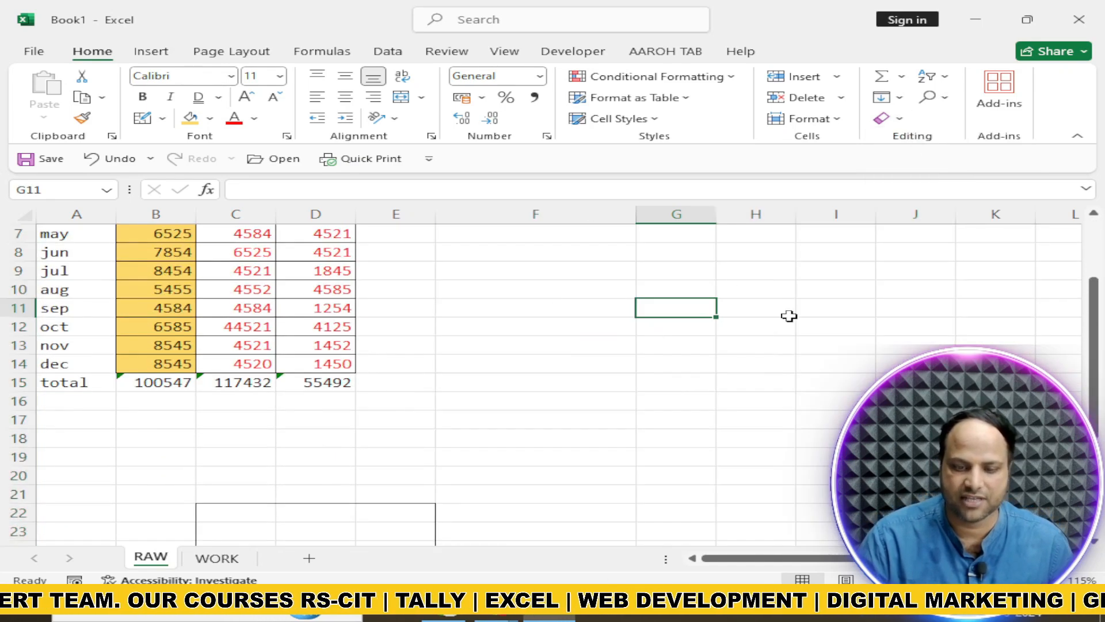
Try top, middle and bottom vertical alignment in turn on cell F6
{"action": "scroll", "coordinate": [708, 397], "scroll_direction": "up", "scroll_amount": 2}
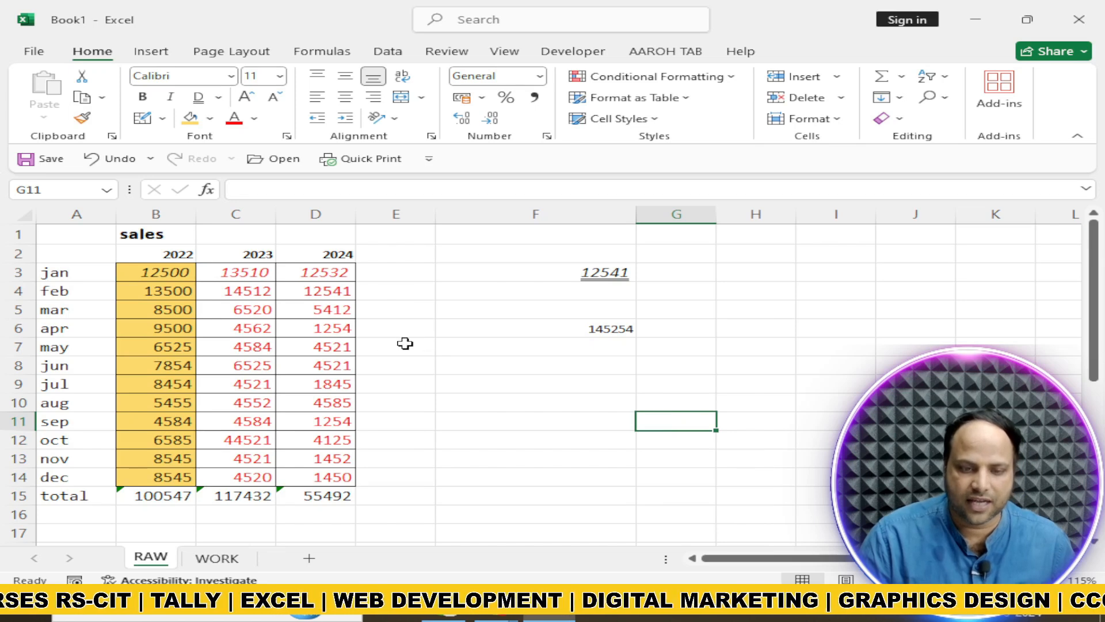
{"action": "left_click", "coordinate": [533, 328]}
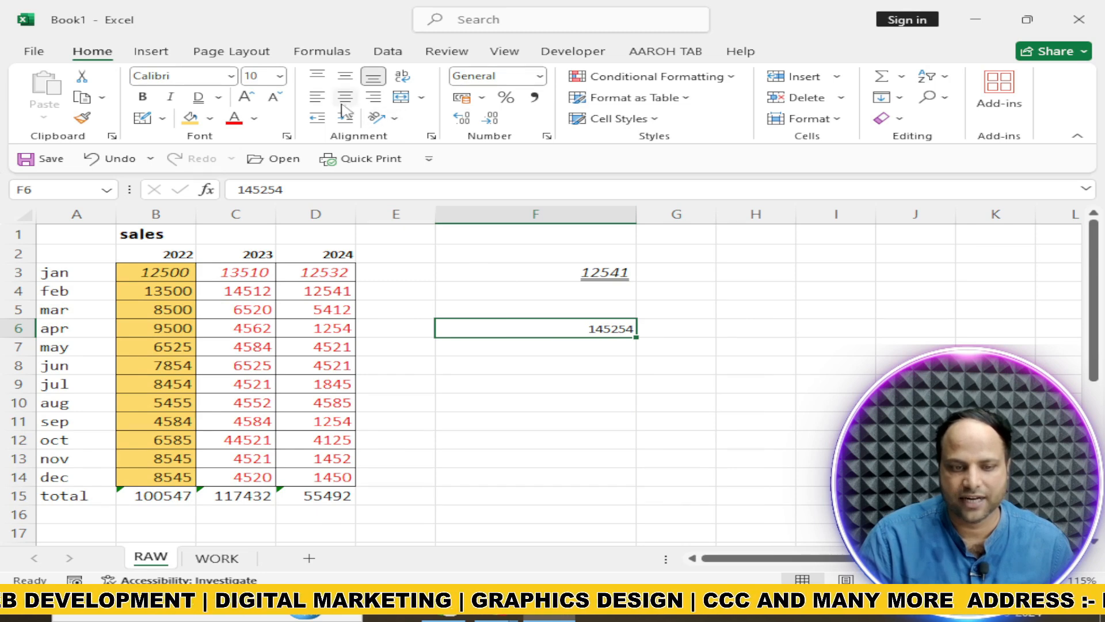
{"action": "left_click", "coordinate": [318, 77]}
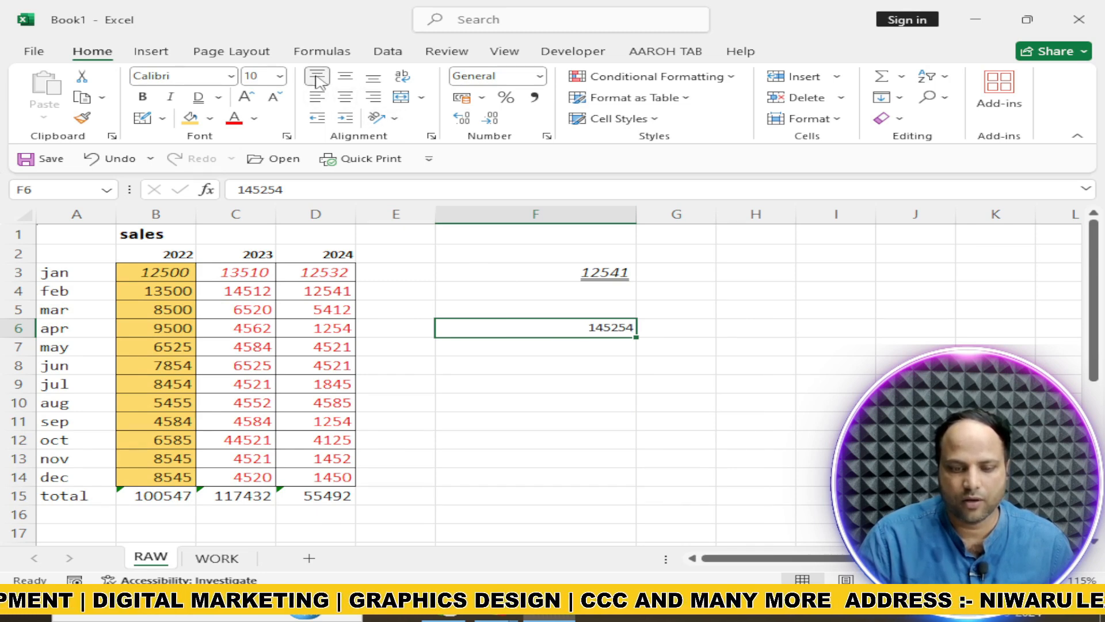
{"action": "left_click", "coordinate": [346, 80]}
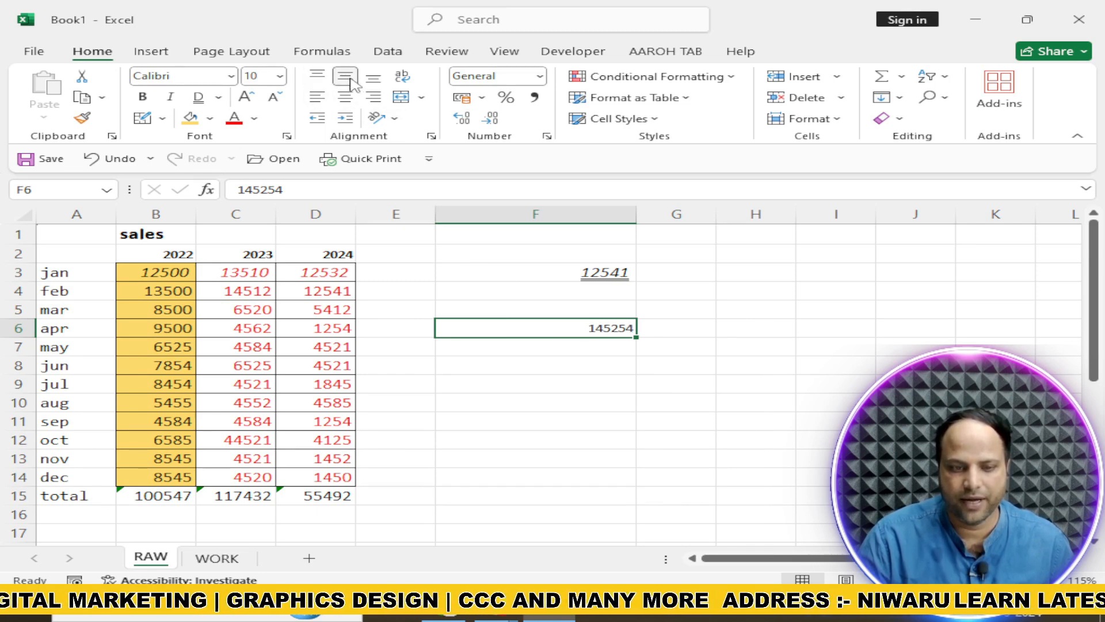
{"action": "left_click", "coordinate": [373, 80]}
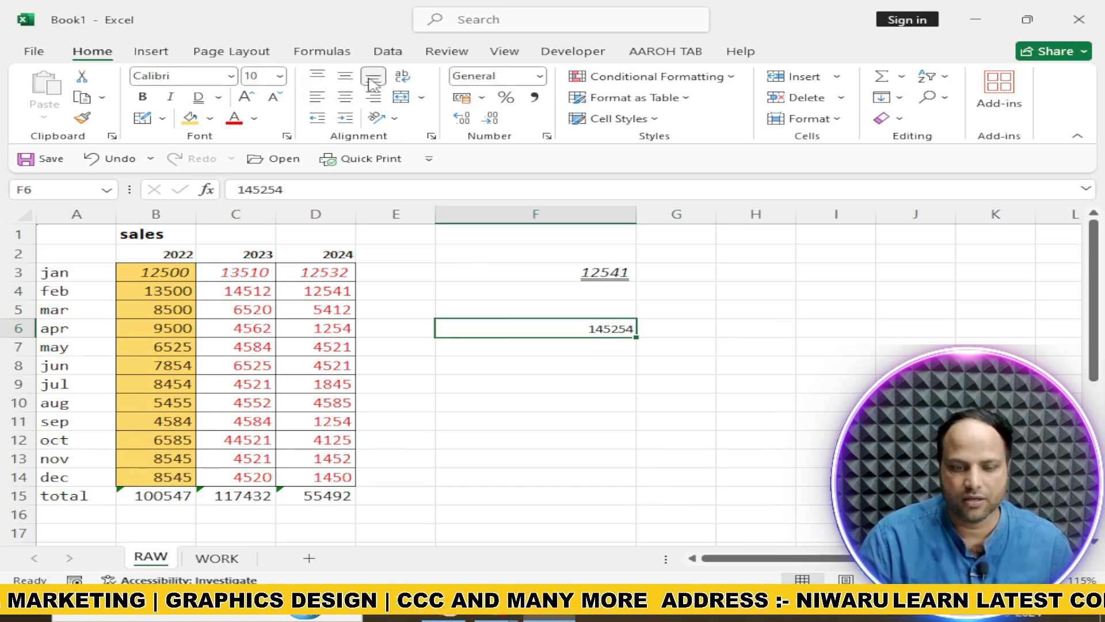
Make row 6 several times taller and apply top, middle and bottom alignment in turn to cell F6
{"action": "left_click", "coordinate": [19, 328]}
{"action": "left_click_drag", "start_coordinate": [33, 338], "coordinate": [37, 389]}
{"action": "left_click", "coordinate": [510, 367]}
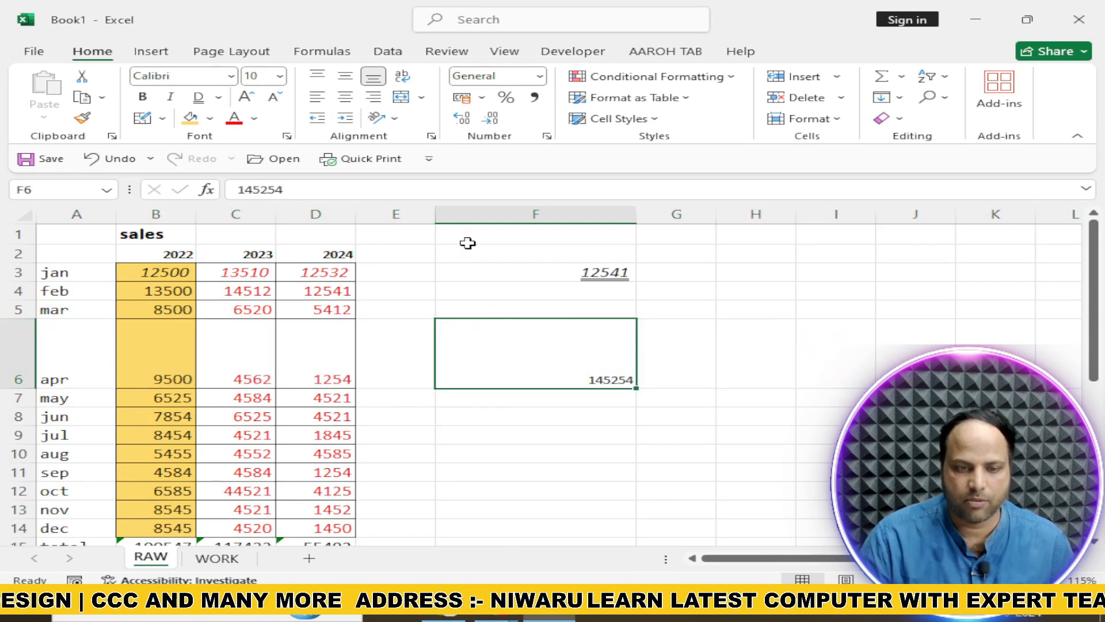
{"action": "left_click", "coordinate": [317, 81]}
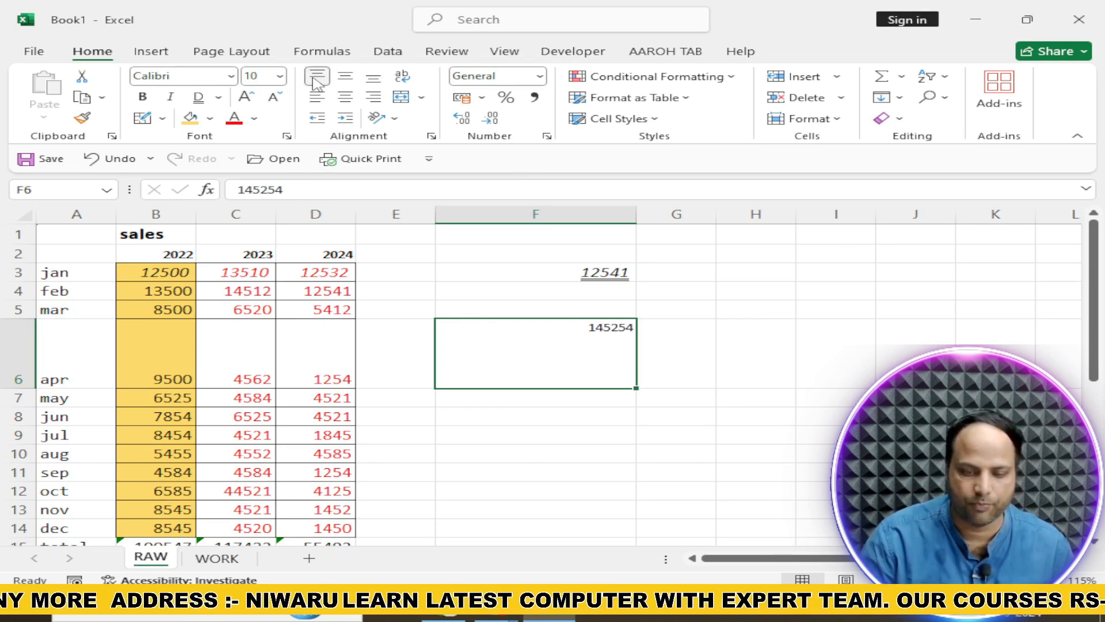
{"action": "left_click", "coordinate": [345, 76]}
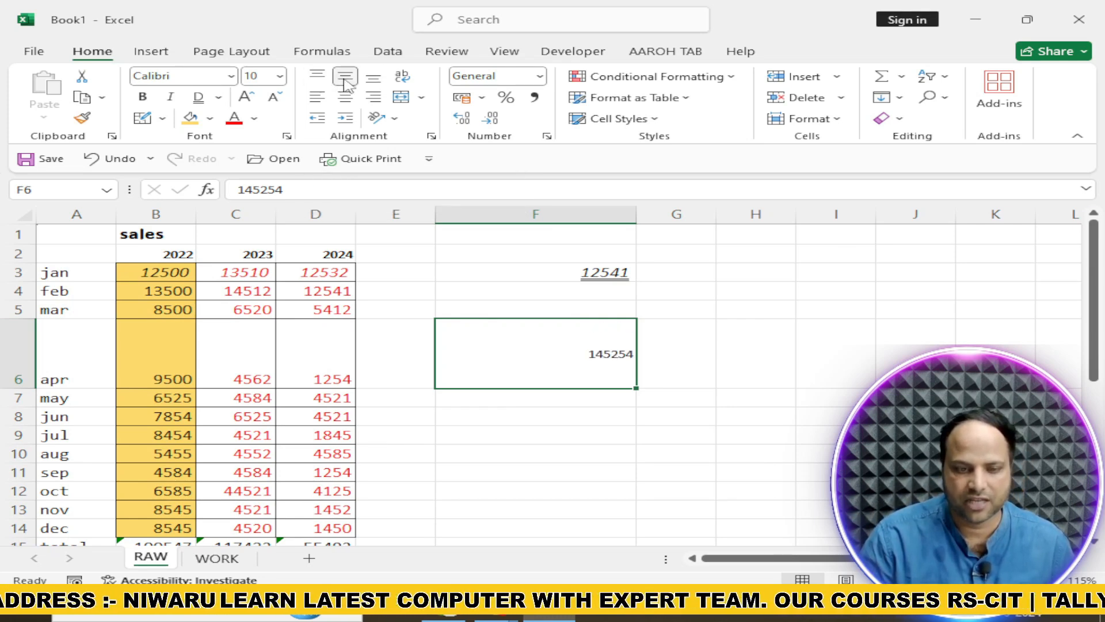
{"action": "left_click", "coordinate": [373, 78]}
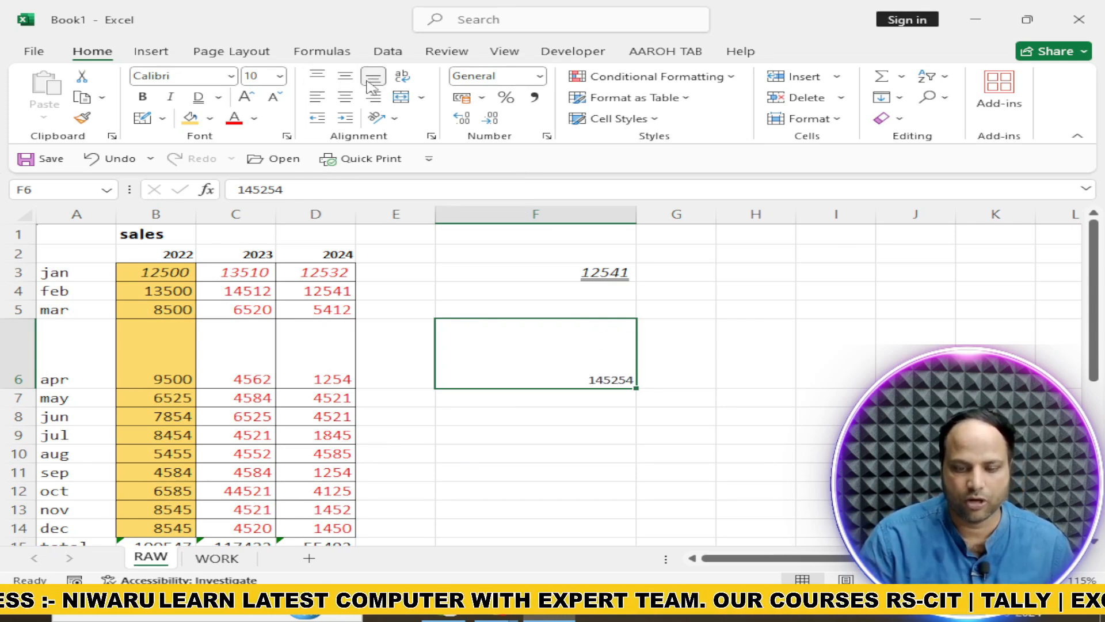
Try left, center and right alignment on cell F6, finishing with it centered horizontally and middle-aligned vertically
{"action": "left_click", "coordinate": [320, 102]}
{"action": "left_click", "coordinate": [344, 99]}
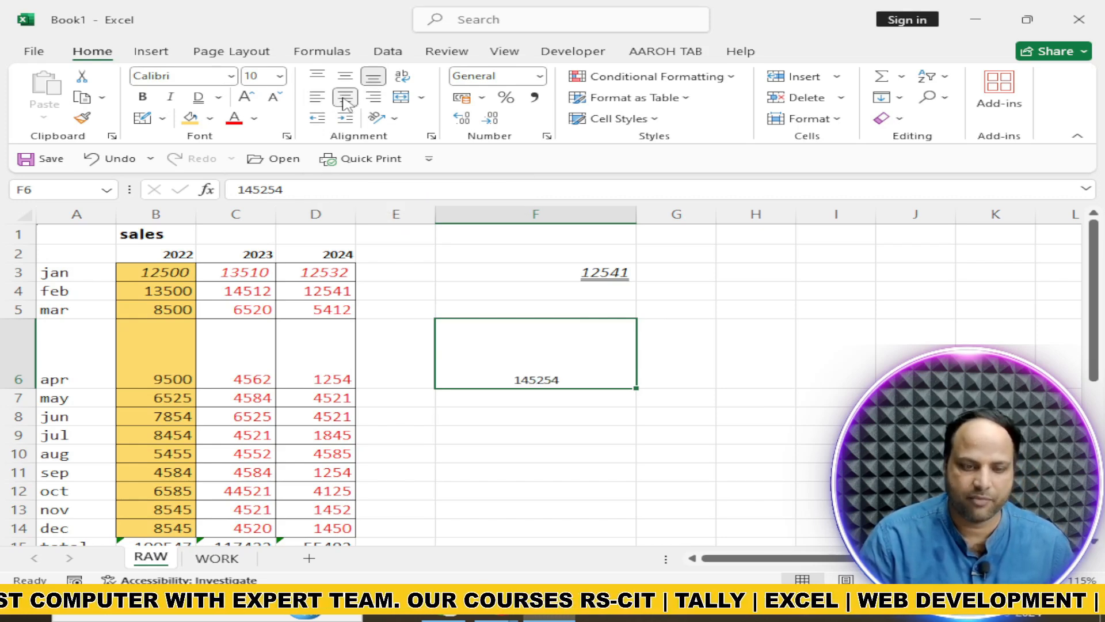
{"action": "left_click", "coordinate": [374, 97]}
{"action": "left_click", "coordinate": [346, 99]}
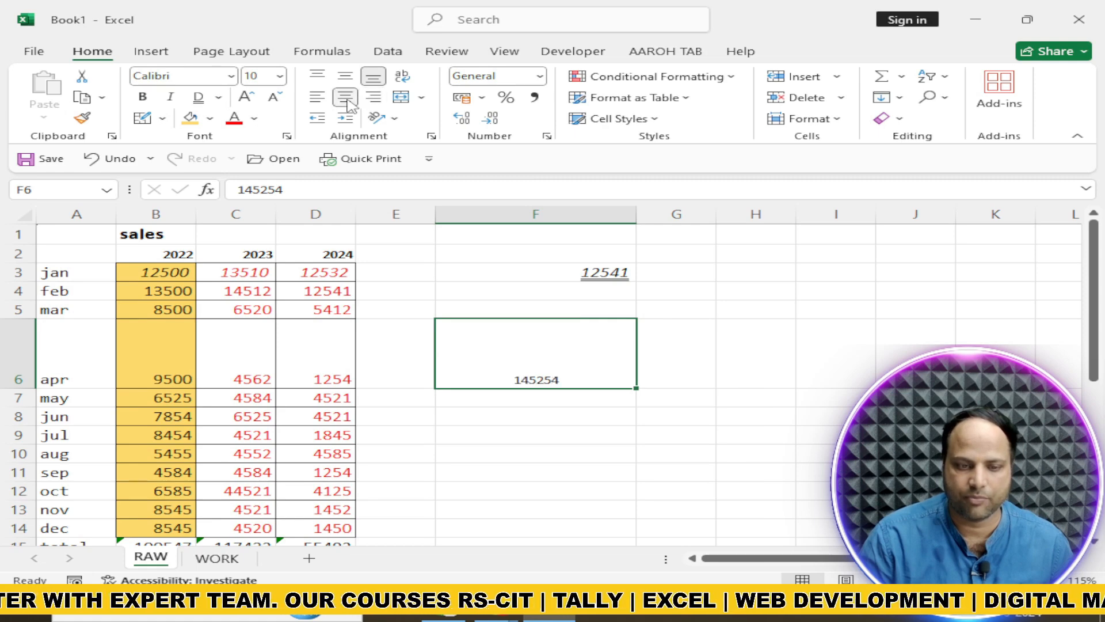
{"action": "left_click", "coordinate": [345, 75]}
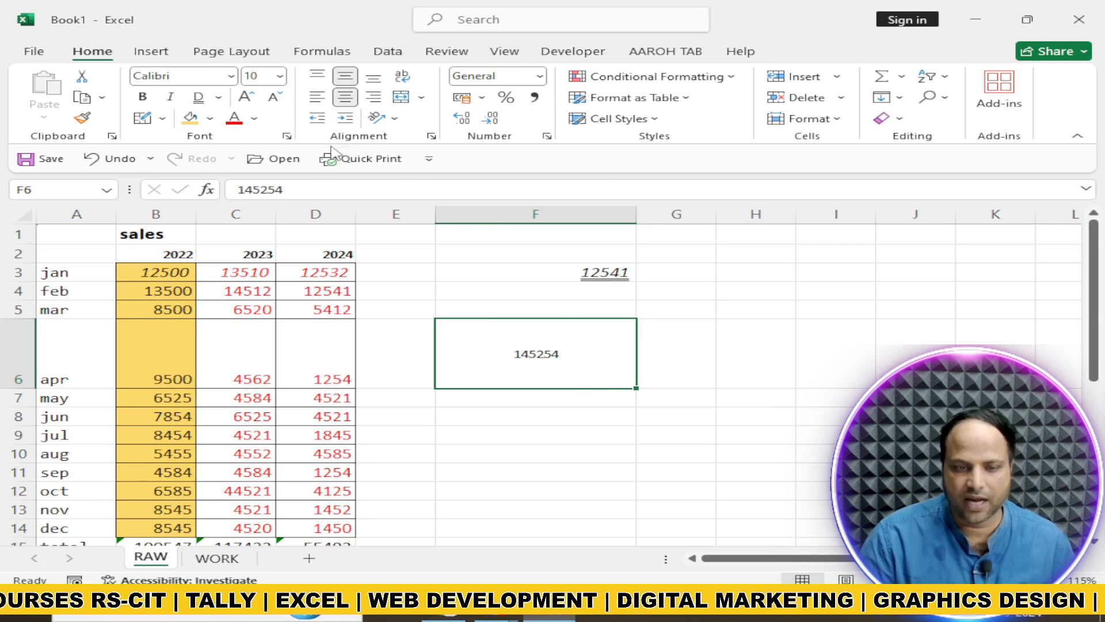
Try Merge & Center and then Merge Across on the range F8:I11
{"action": "left_click_drag", "start_coordinate": [501, 415], "coordinate": [833, 472]}
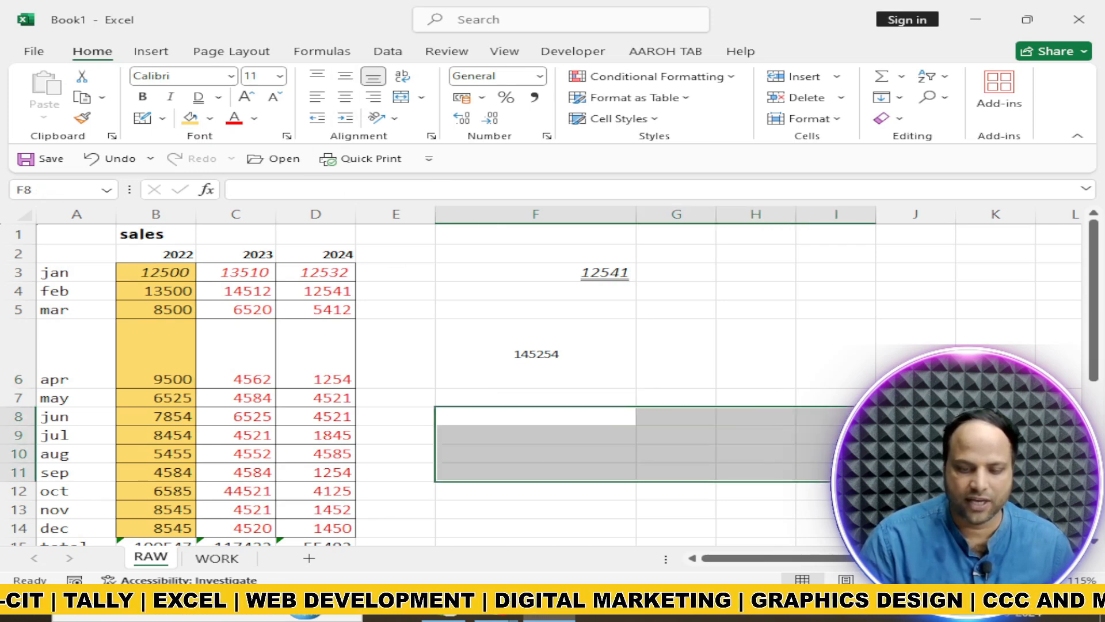
{"action": "left_click", "coordinate": [421, 97]}
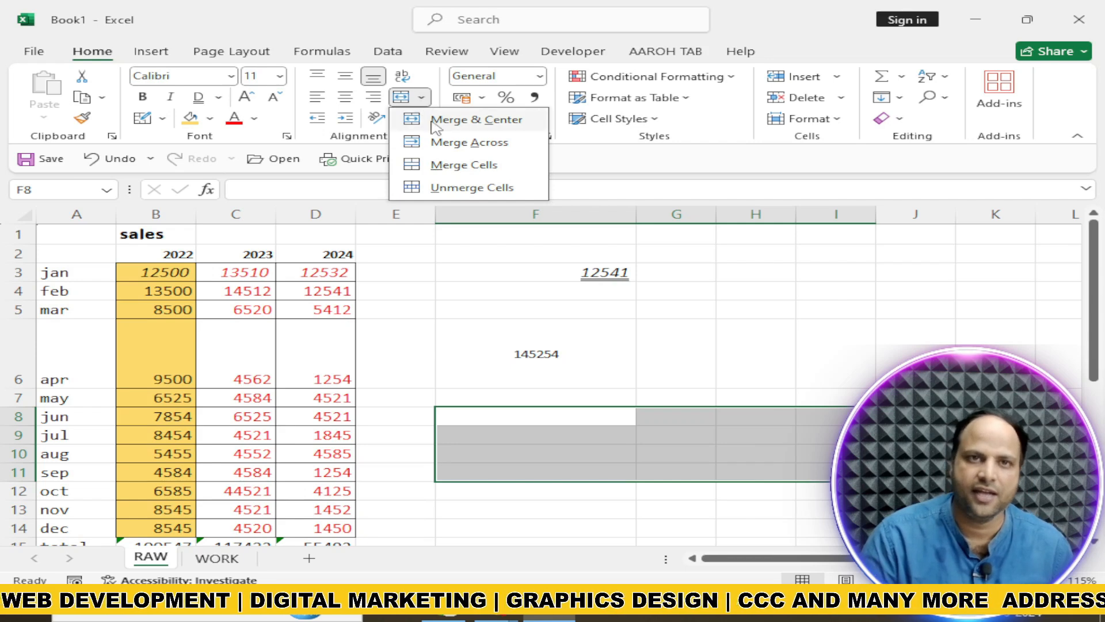
{"action": "left_click", "coordinate": [464, 120]}
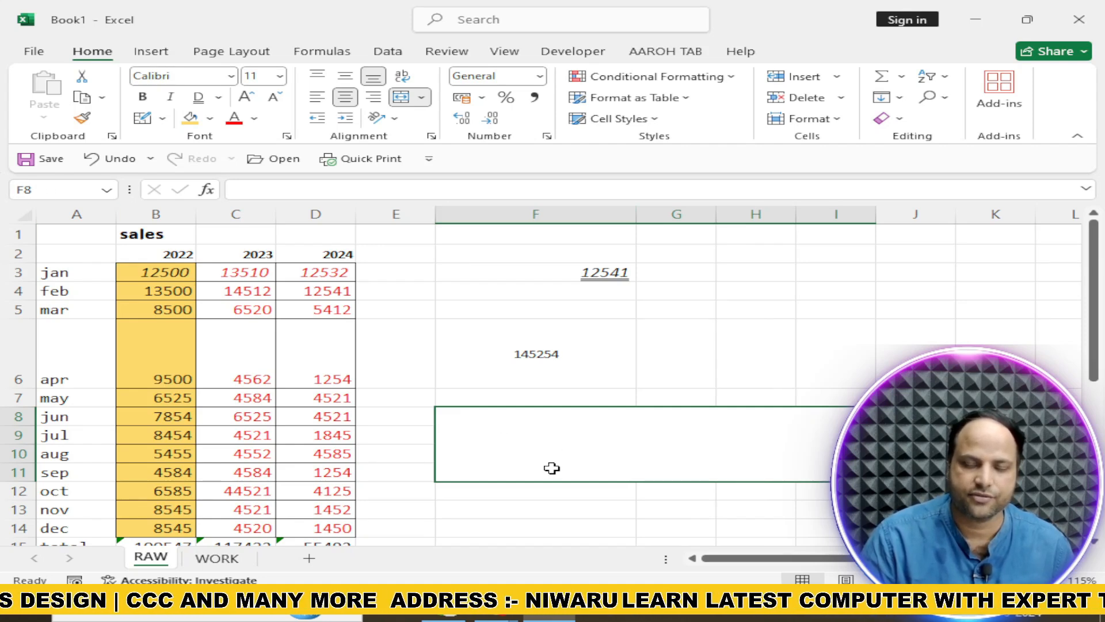
{"action": "left_click", "coordinate": [422, 98]}
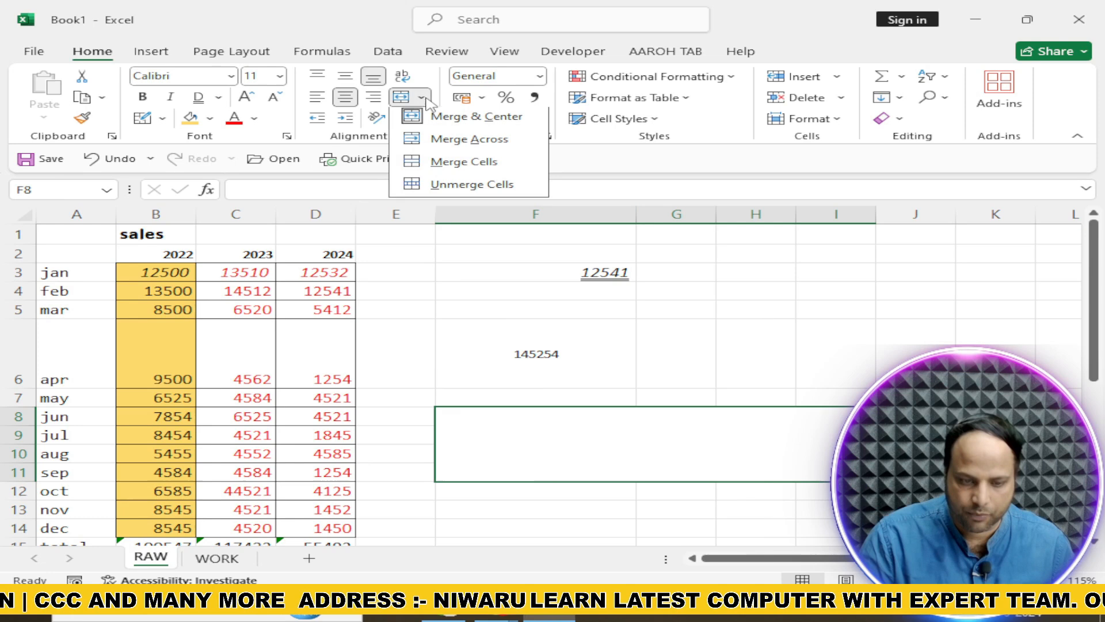
{"action": "left_click", "coordinate": [435, 144]}
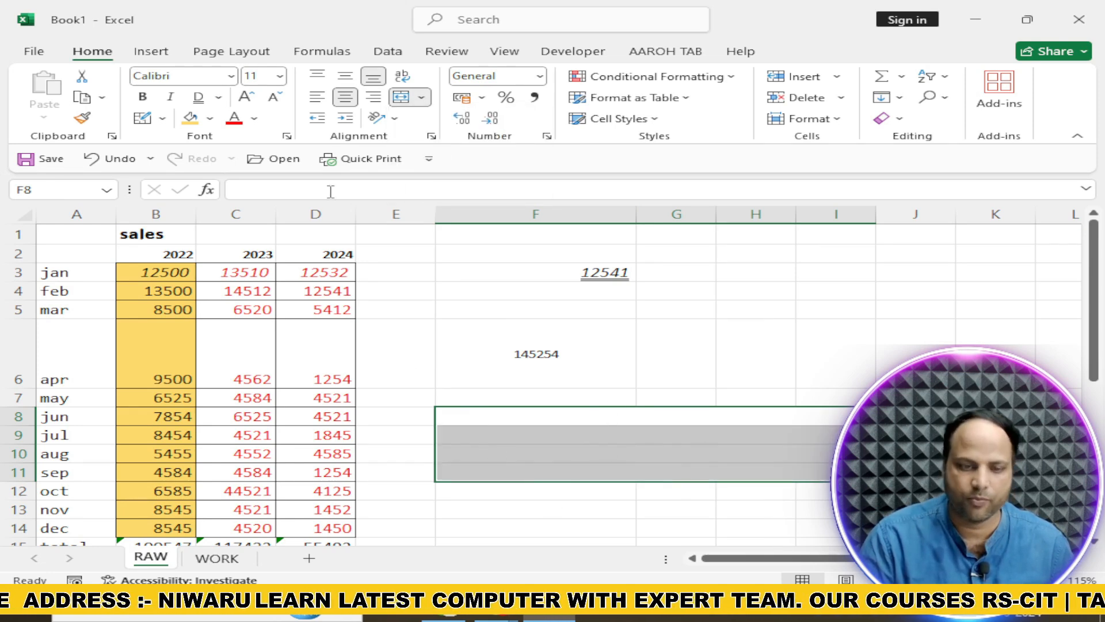
Merge F8:I11 into one cell with Merge Cells, and unmerge the range again
{"action": "left_click", "coordinate": [422, 98]}
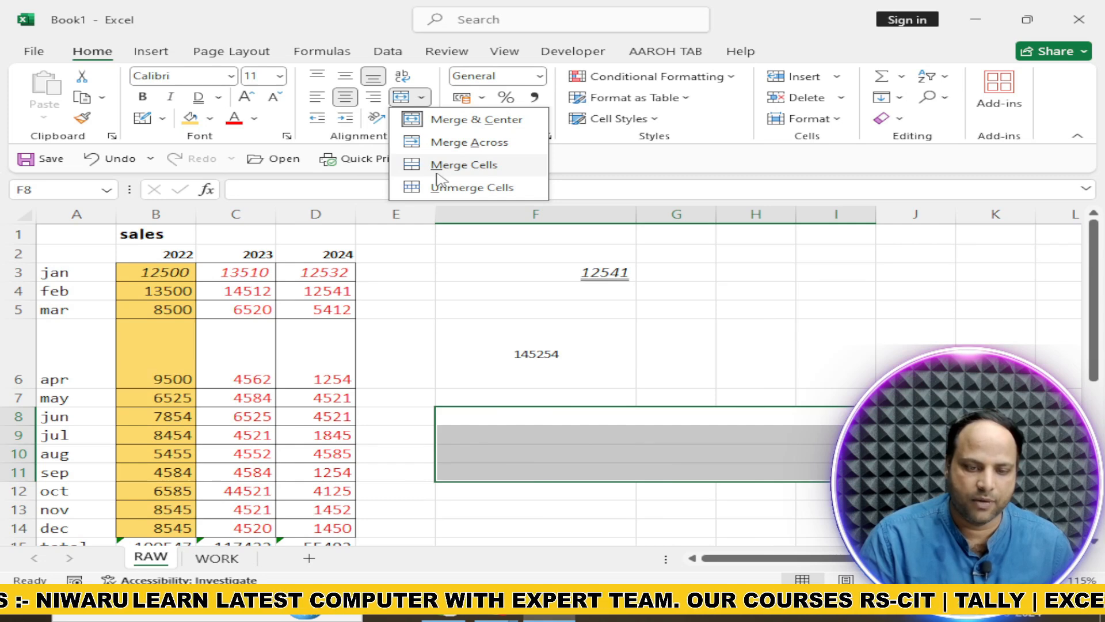
{"action": "left_click", "coordinate": [438, 173]}
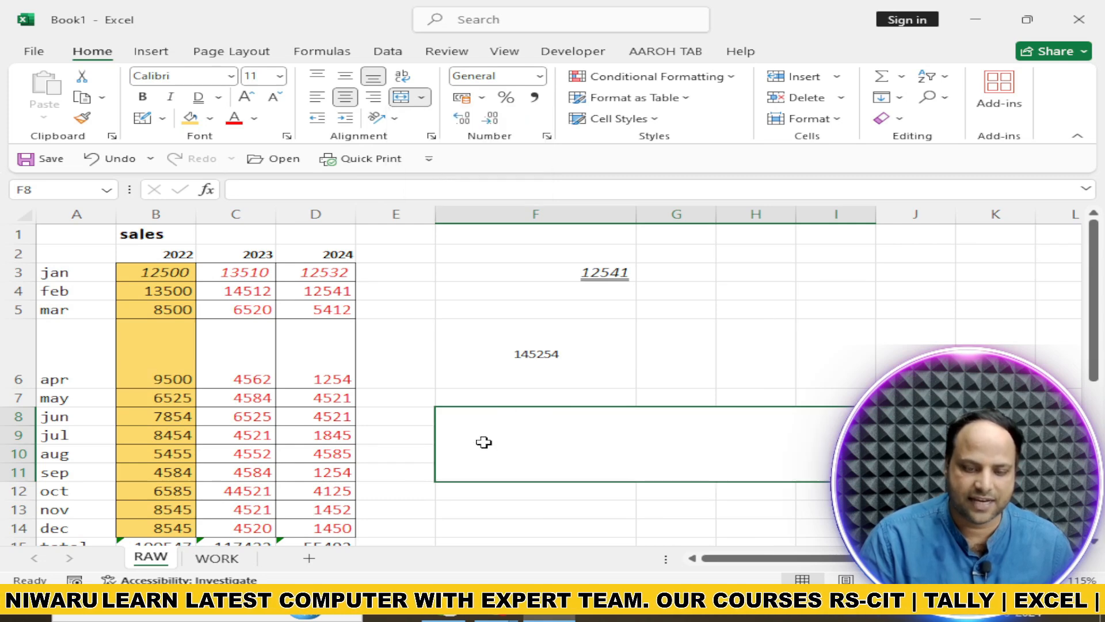
{"action": "left_click", "coordinate": [423, 99]}
{"action": "left_click", "coordinate": [441, 185]}
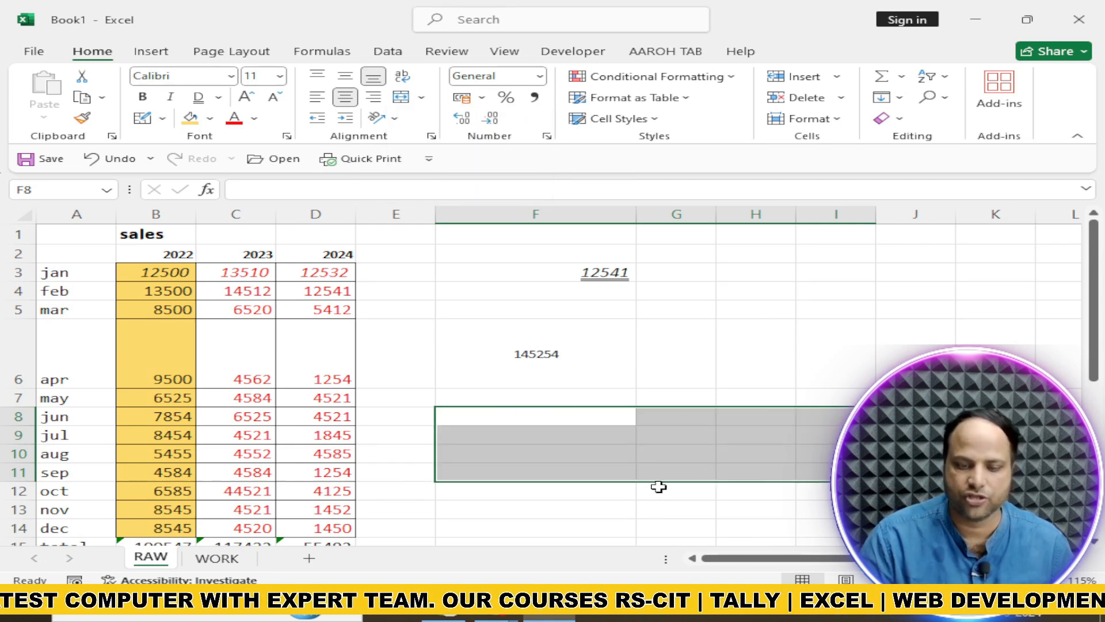
Try angling the text of cell F6 clockwise and then counterclockwise
{"action": "left_click", "coordinate": [490, 355]}
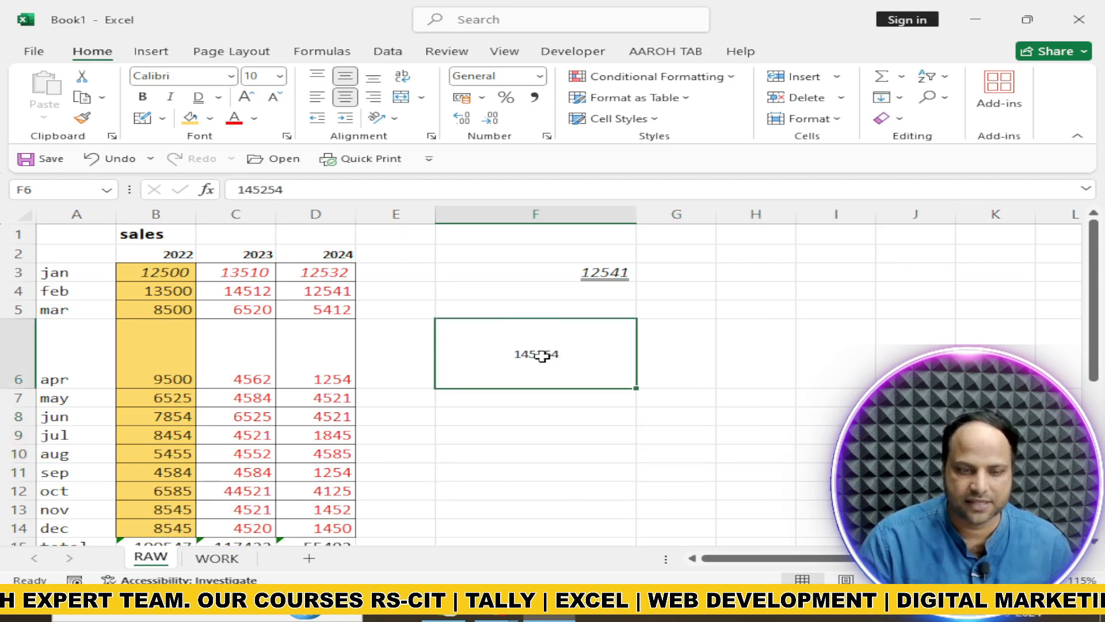
{"action": "left_click", "coordinate": [392, 119]}
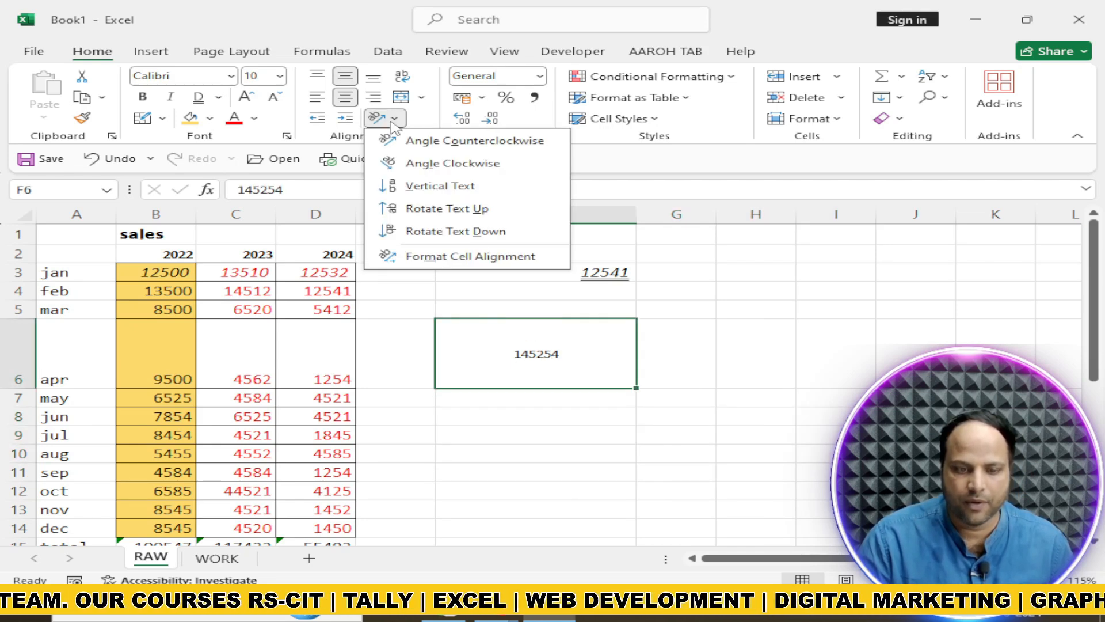
{"action": "left_click", "coordinate": [419, 166]}
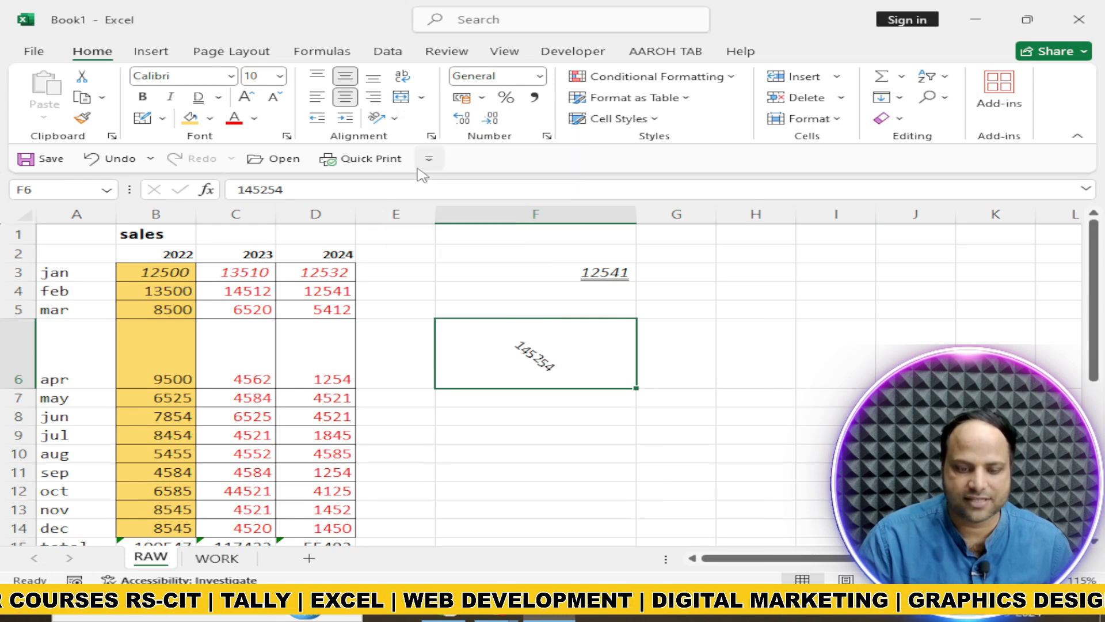
{"action": "left_click", "coordinate": [396, 120]}
{"action": "left_click", "coordinate": [415, 141]}
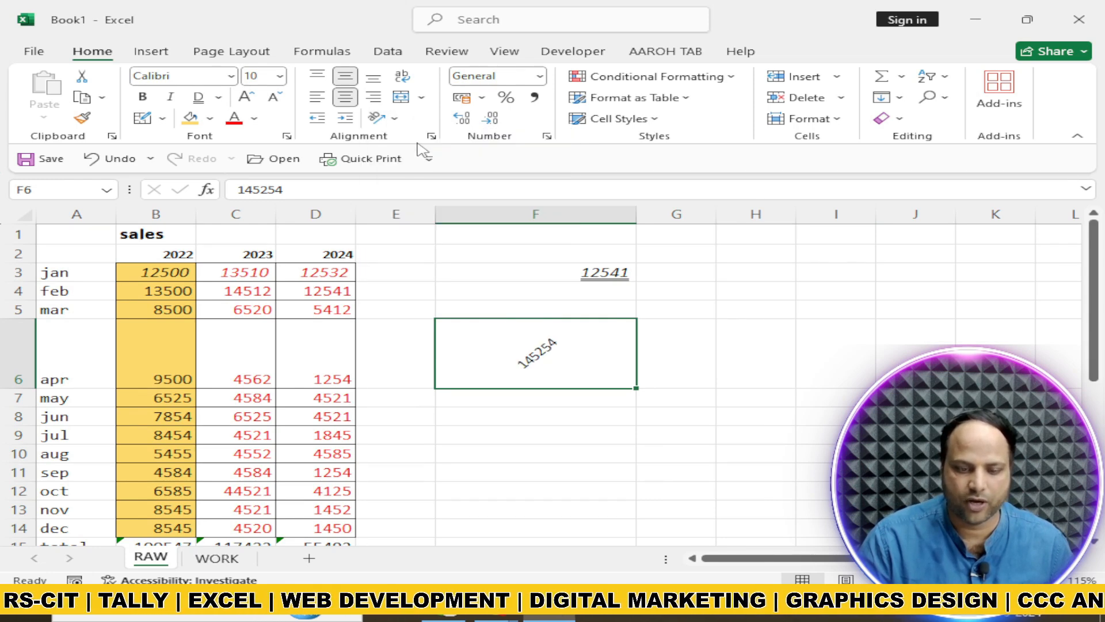
Stack the digits of cell F6 as vertical text and make row 6 tall enough to fit all of them
{"action": "left_click", "coordinate": [396, 119]}
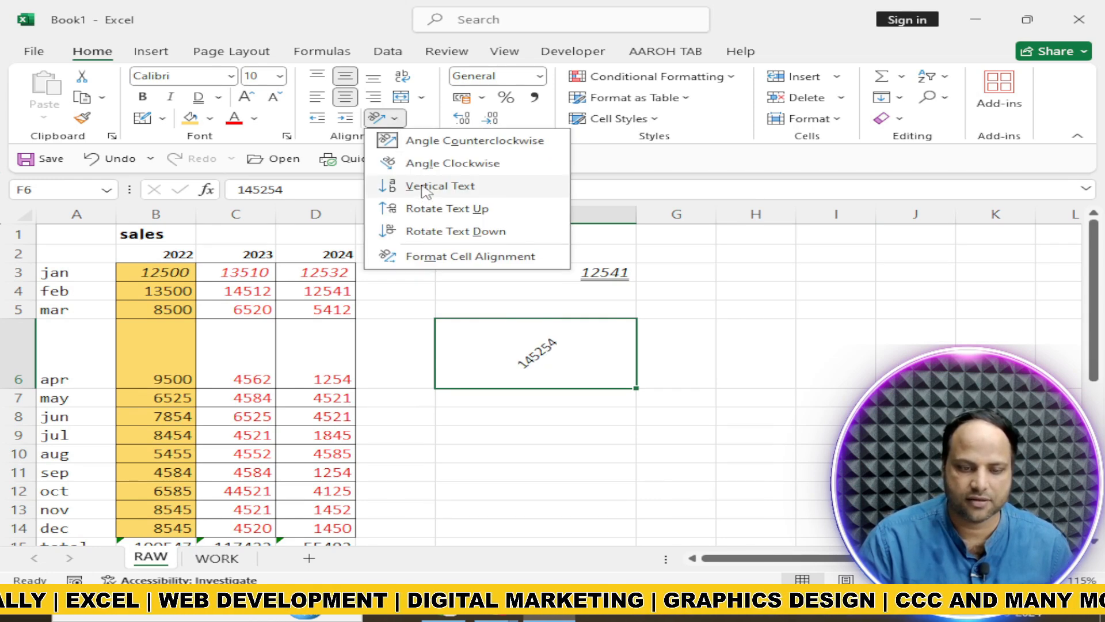
{"action": "left_click", "coordinate": [420, 187]}
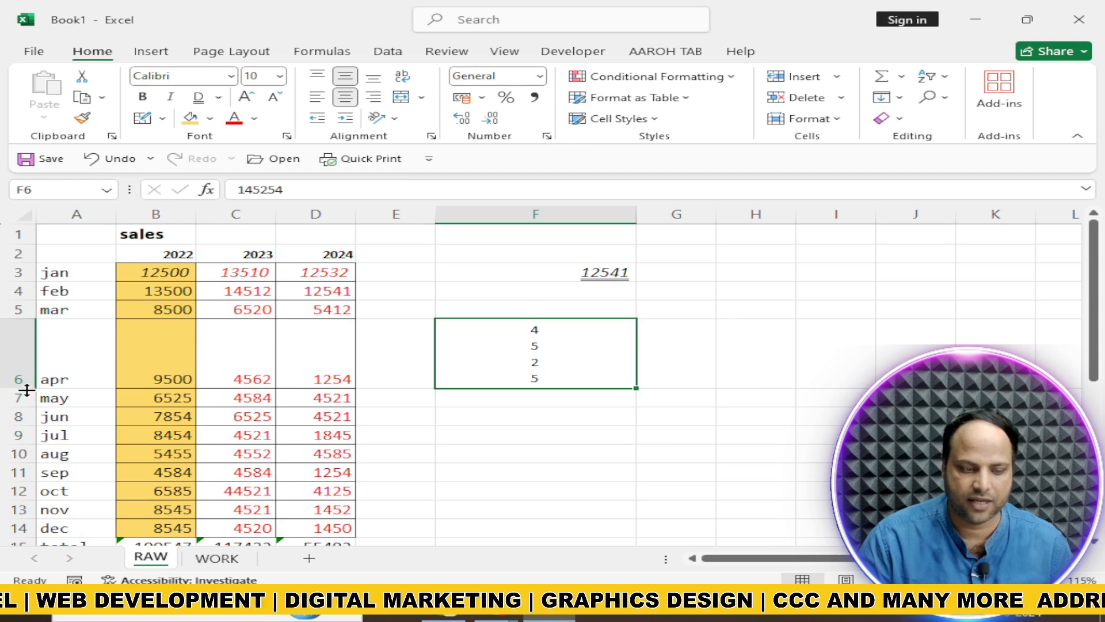
{"action": "left_click_drag", "start_coordinate": [20, 389], "coordinate": [50, 484]}
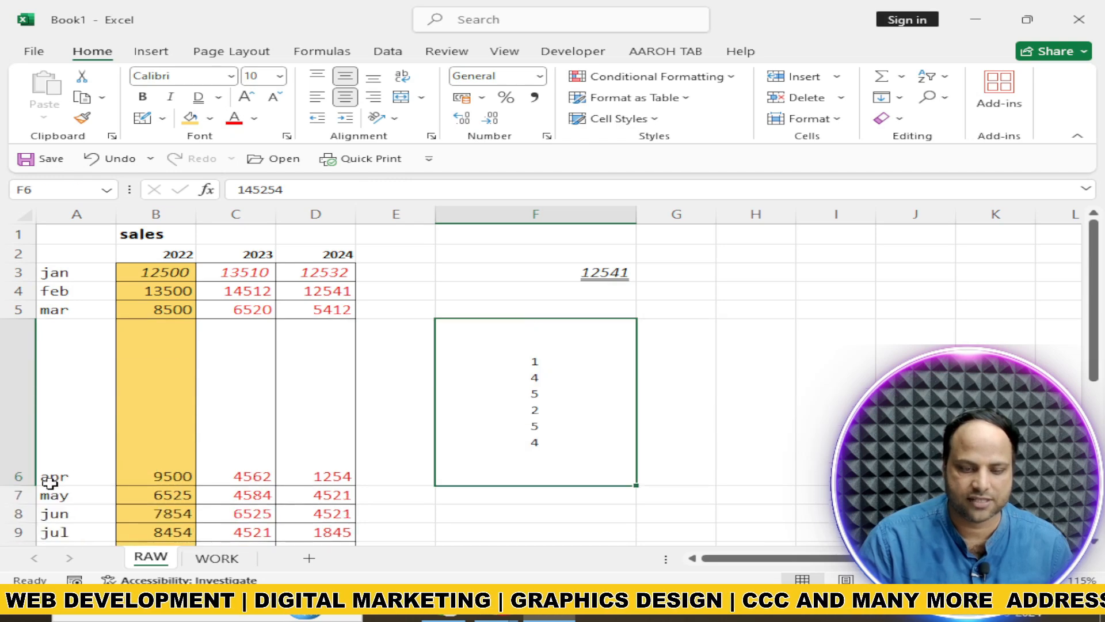
Angle the text of cell F6 counterclockwise, and set its orientation back to 0 degrees through the cell alignment settings
{"action": "left_click", "coordinate": [378, 118]}
{"action": "left_click", "coordinate": [411, 142]}
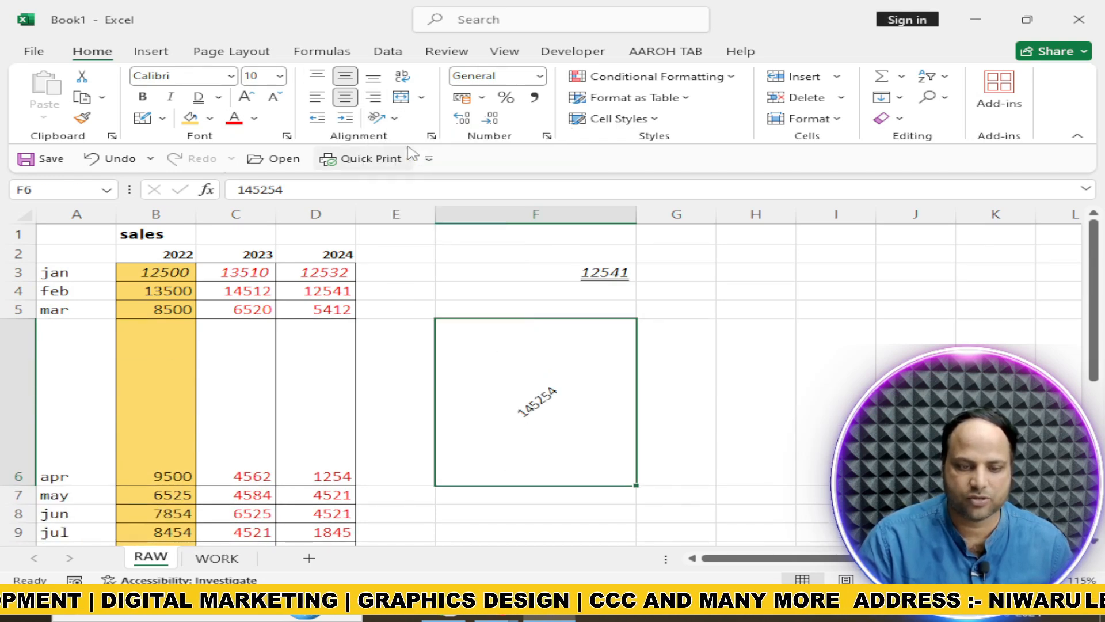
{"action": "left_click", "coordinate": [378, 117]}
{"action": "left_click", "coordinate": [440, 262]}
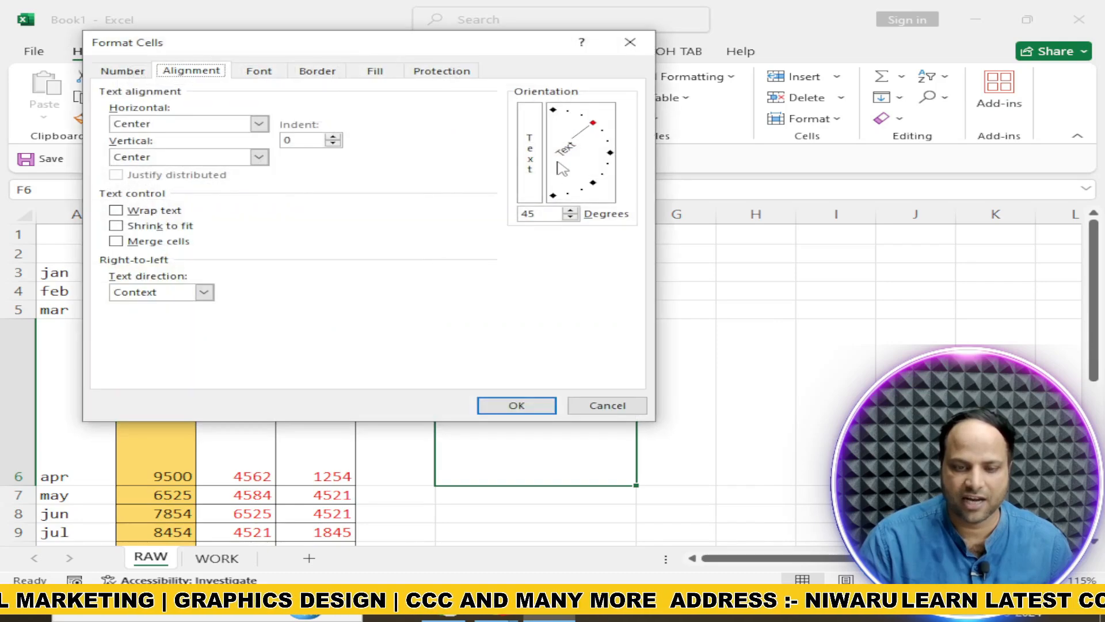
{"action": "left_click_drag", "start_coordinate": [593, 124], "coordinate": [613, 156]}
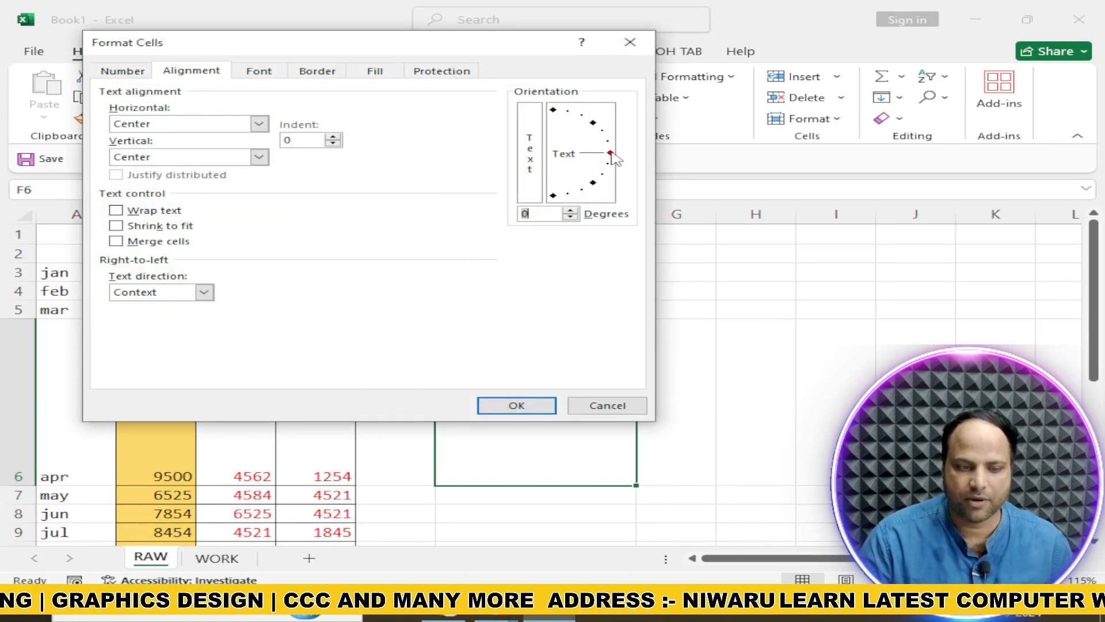
{"action": "left_click", "coordinate": [517, 408]}
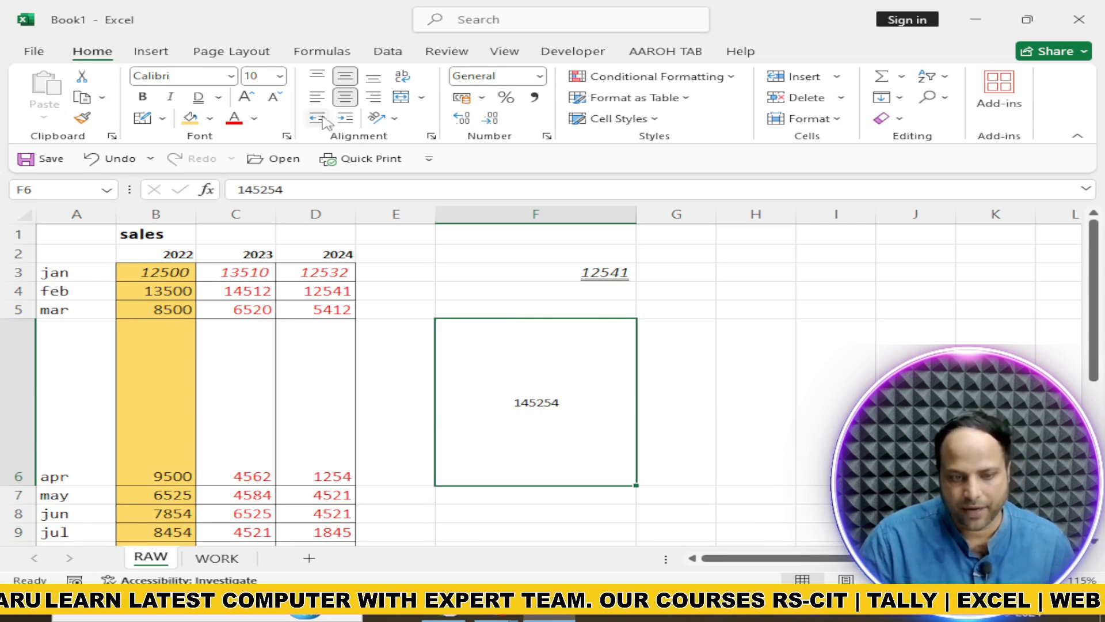
Increase the indent of cell F6 repeatedly until its number sits past the middle of the cell
{"action": "left_click", "coordinate": [344, 120]}
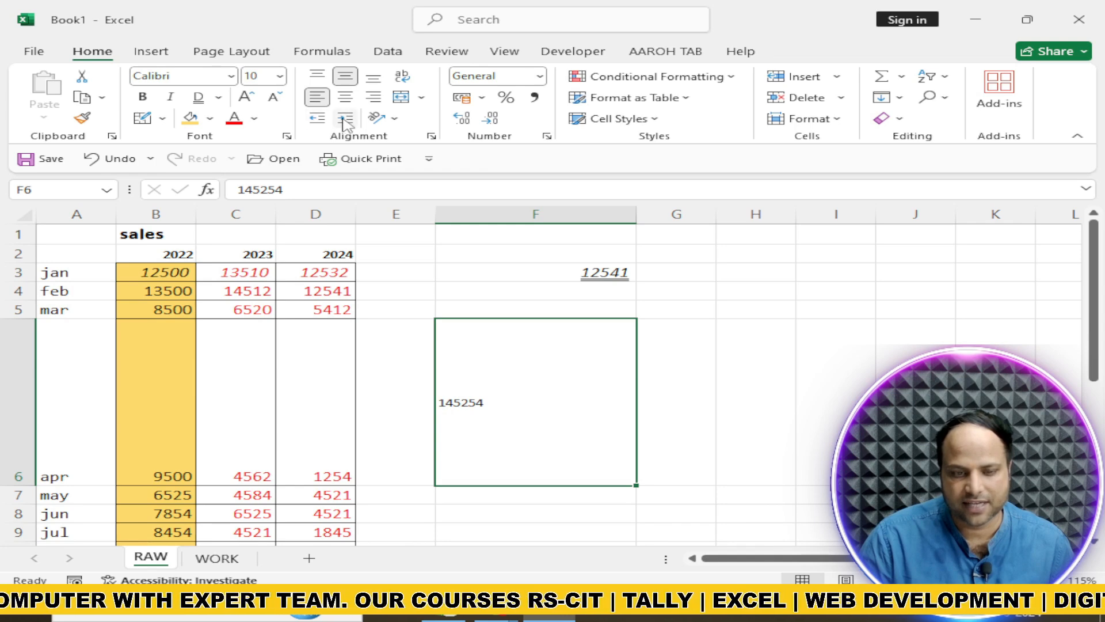
{"action": "left_click", "coordinate": [344, 120]}
{"action": "left_click", "coordinate": [345, 119]}
{"action": "left_click", "coordinate": [344, 119]}
{"action": "left_click", "coordinate": [344, 119]}
{"action": "left_click", "coordinate": [344, 119]}
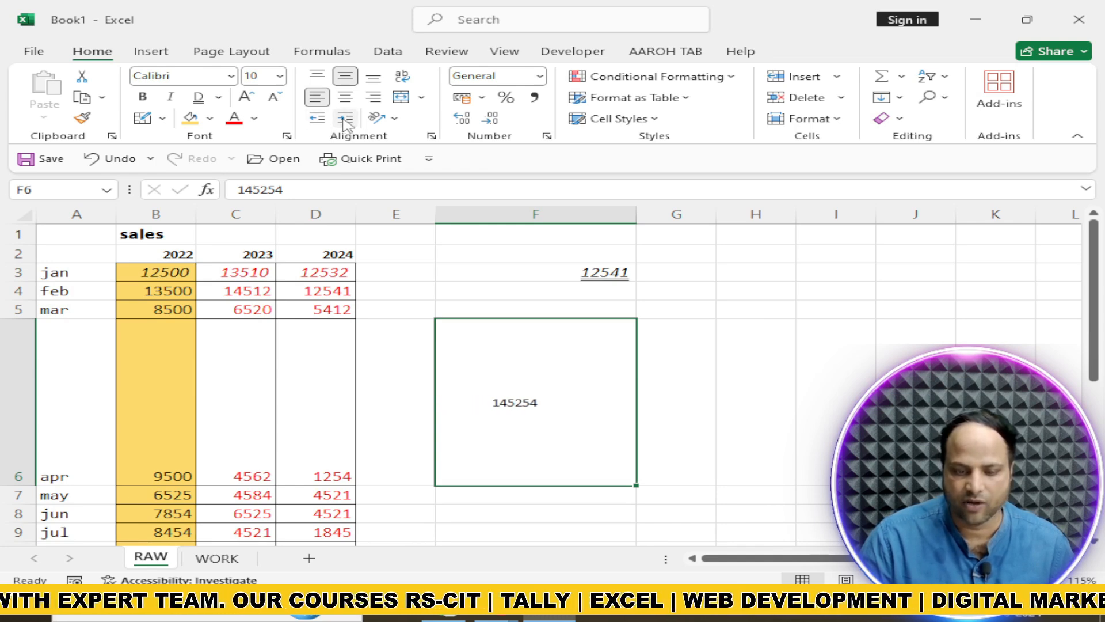
{"action": "left_click", "coordinate": [345, 119]}
{"action": "left_click", "coordinate": [344, 119]}
{"action": "left_click", "coordinate": [344, 119]}
{"action": "left_click", "coordinate": [344, 119]}
{"action": "left_click", "coordinate": [344, 119]}
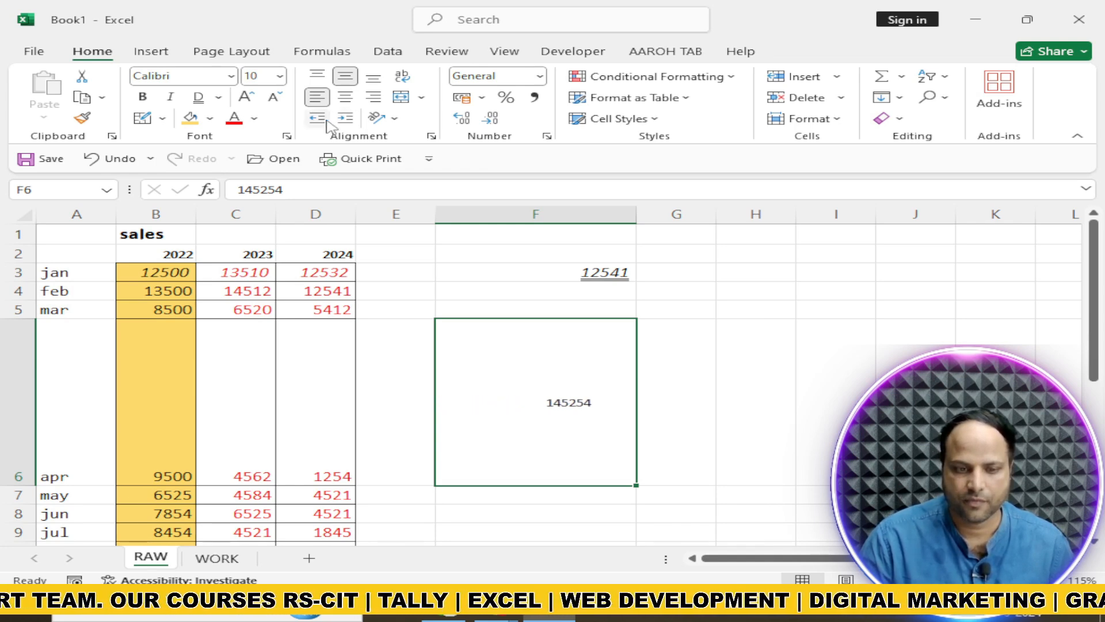
Alternately decrease and increase the indent of cell F6, finishing with a left indent of 1
{"action": "left_click", "coordinate": [317, 118]}
{"action": "left_click", "coordinate": [317, 118]}
{"action": "left_click", "coordinate": [317, 118]}
{"action": "left_click", "coordinate": [317, 118]}
{"action": "left_click", "coordinate": [317, 118]}
{"action": "left_click", "coordinate": [317, 118]}
{"action": "left_click", "coordinate": [347, 119]}
{"action": "left_click", "coordinate": [346, 119]}
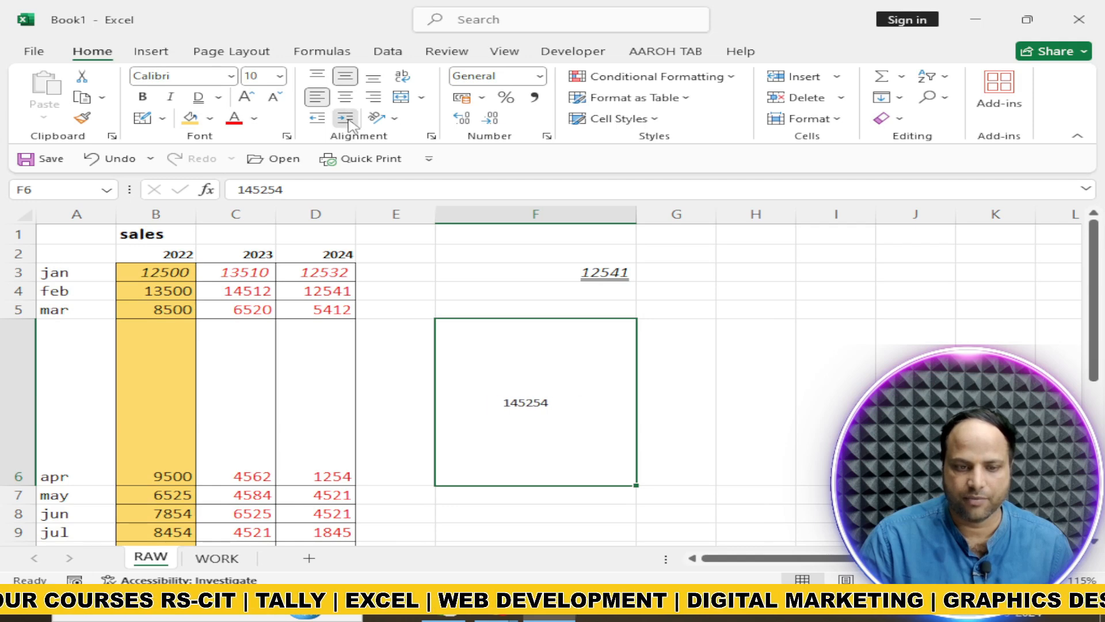
{"action": "left_click", "coordinate": [346, 120]}
{"action": "left_click", "coordinate": [347, 120]}
{"action": "left_click", "coordinate": [322, 120]}
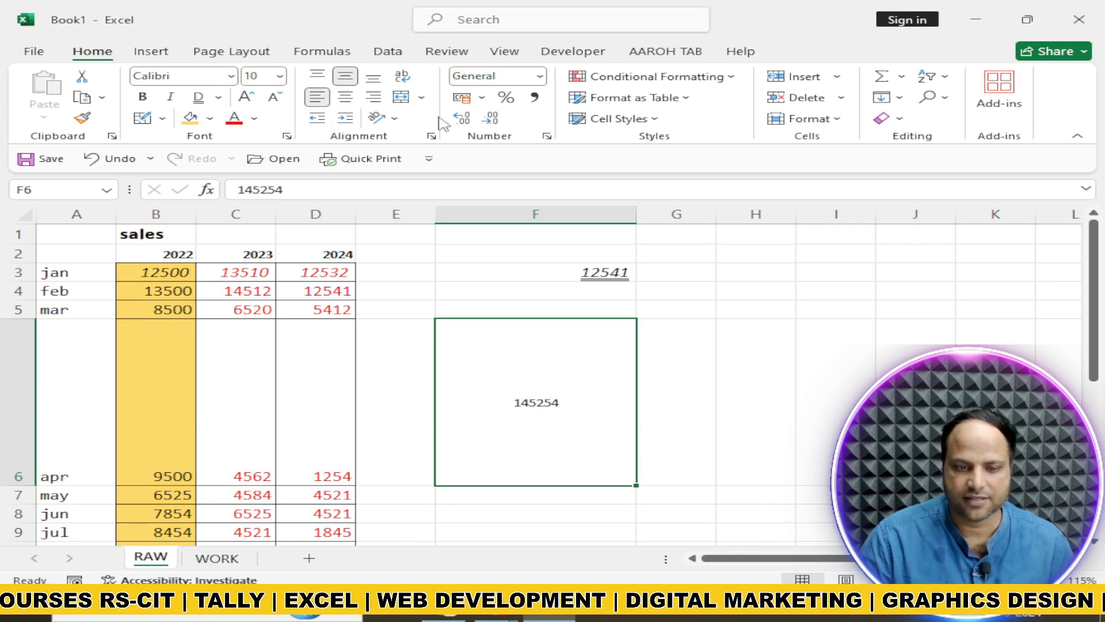
{"action": "left_click", "coordinate": [346, 120]}
{"action": "left_click", "coordinate": [345, 120]}
{"action": "left_click", "coordinate": [346, 119]}
{"action": "left_click", "coordinate": [346, 119]}
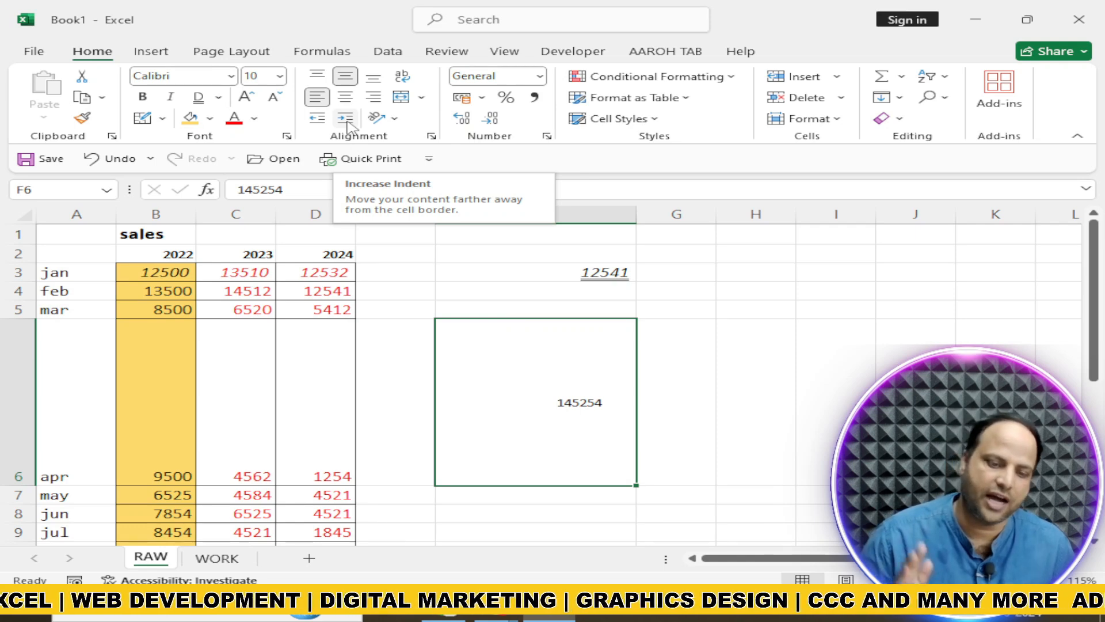
{"action": "left_click", "coordinate": [319, 120]}
{"action": "left_click", "coordinate": [319, 119]}
{"action": "left_click", "coordinate": [318, 120]}
{"action": "left_click", "coordinate": [318, 120]}
{"action": "left_click", "coordinate": [319, 120]}
{"action": "left_click", "coordinate": [319, 120]}
{"action": "left_click", "coordinate": [318, 120]}
{"action": "left_click", "coordinate": [318, 119]}
{"action": "left_click", "coordinate": [318, 119]}
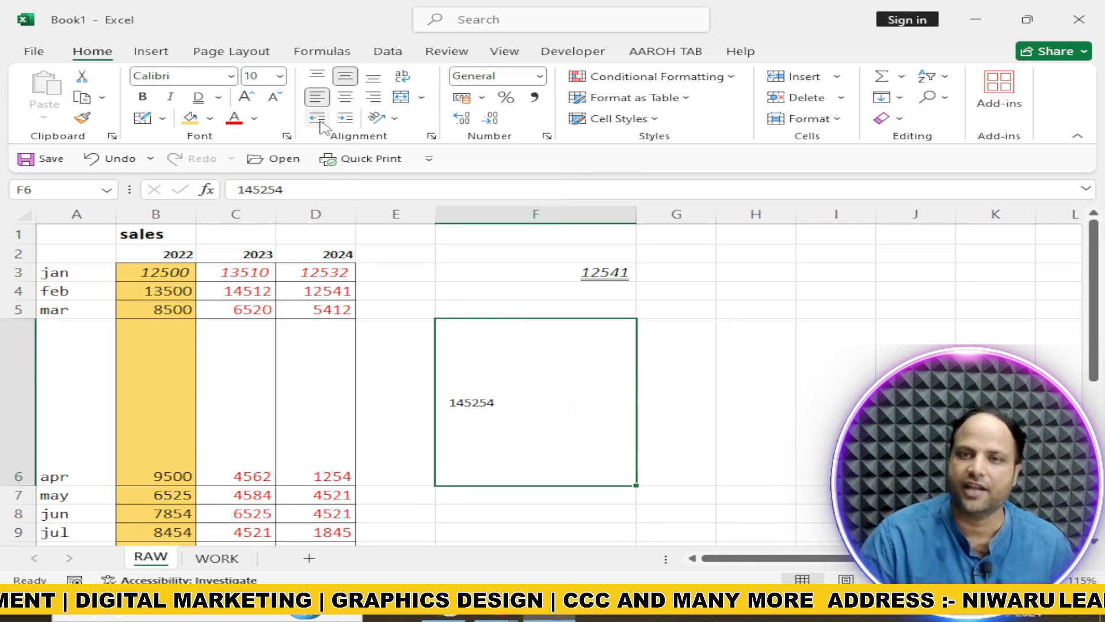
Review the alignment settings of cell F6 in the Format Cells dialog, and close it without applying anything
{"action": "left_click", "coordinate": [431, 137]}
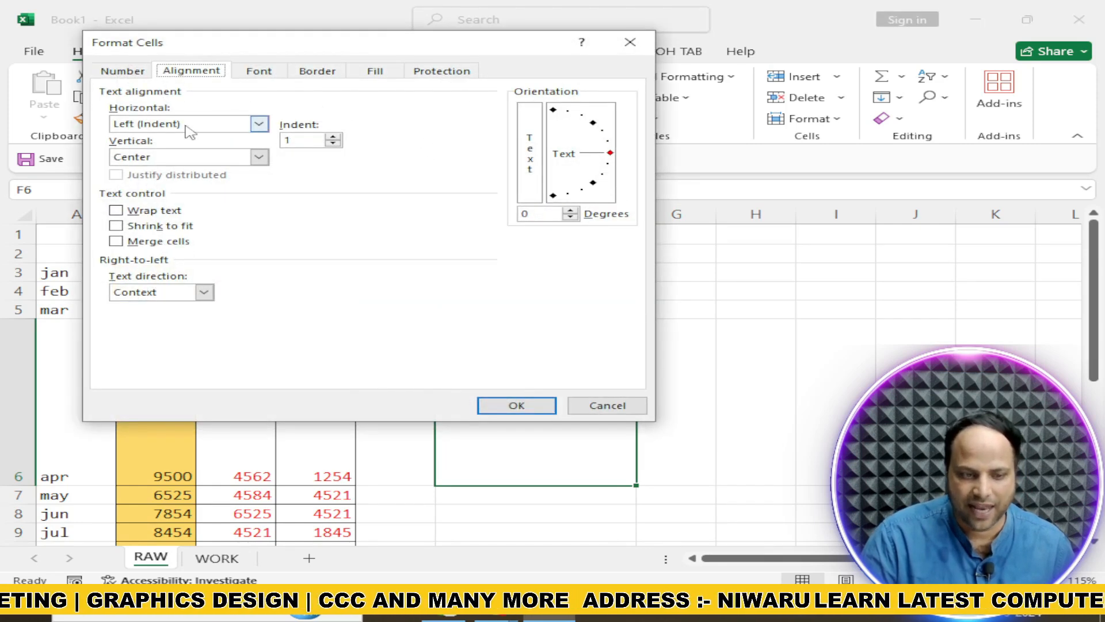
{"action": "left_click_drag", "start_coordinate": [303, 44], "coordinate": [702, 99]}
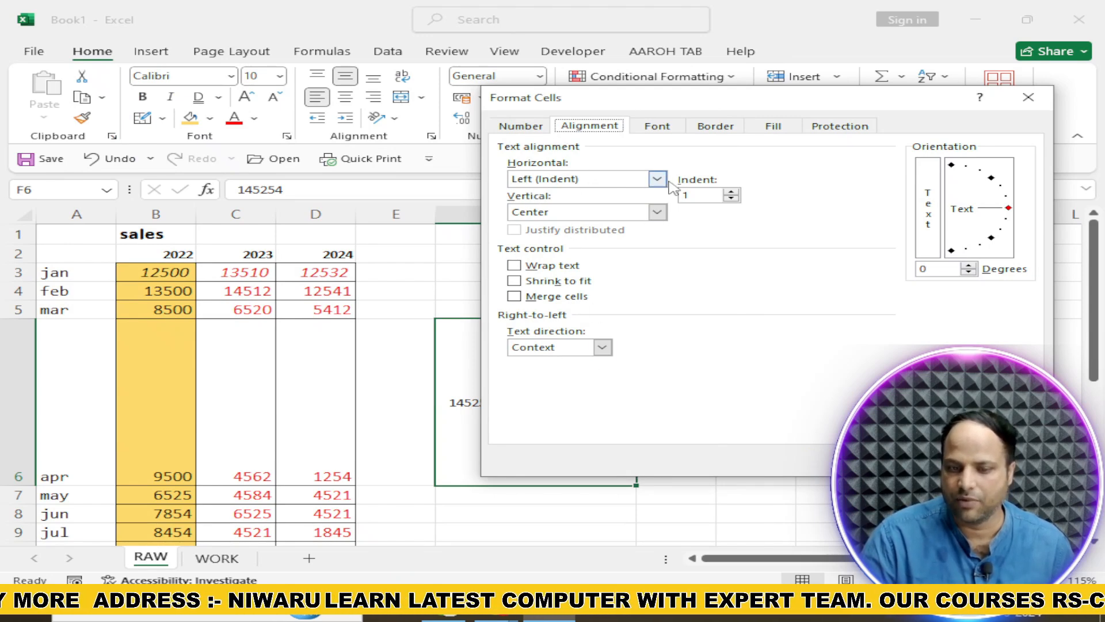
{"action": "left_click_drag", "start_coordinate": [781, 106], "coordinate": [523, 114]}
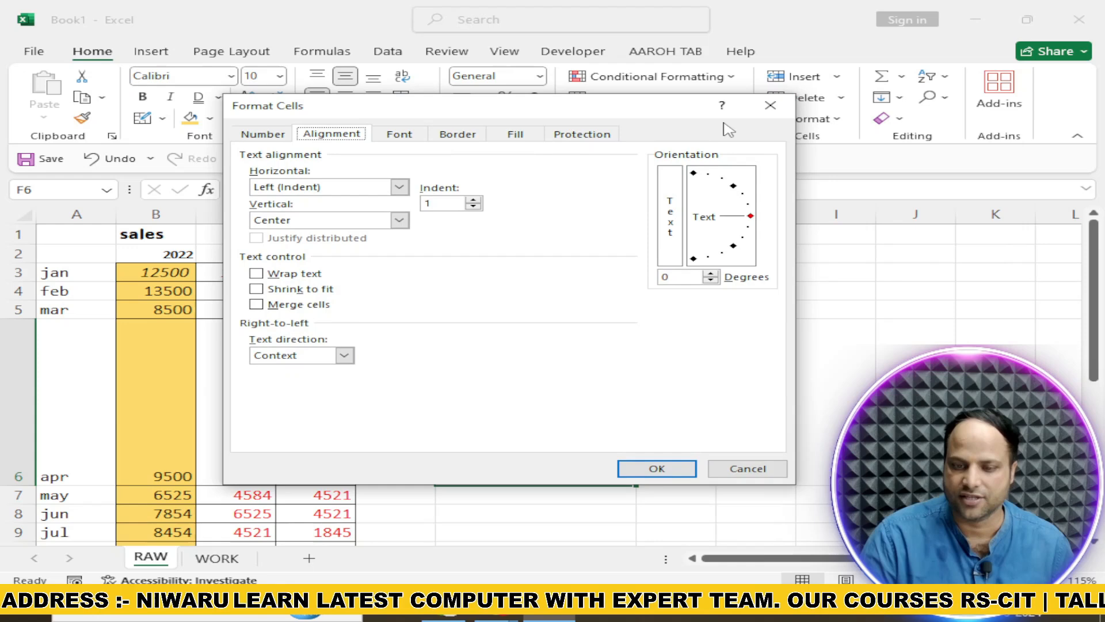
{"action": "left_click", "coordinate": [769, 107]}
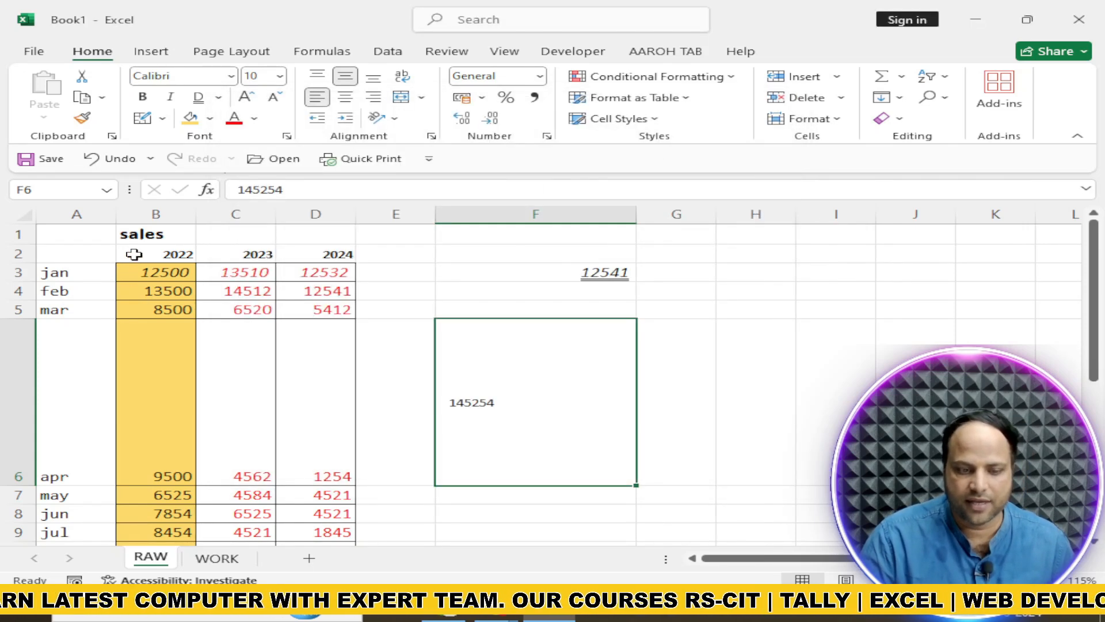
Apply the 60% - Accent4 cell style to cells B2:D5
{"action": "left_click_drag", "start_coordinate": [133, 253], "coordinate": [321, 309]}
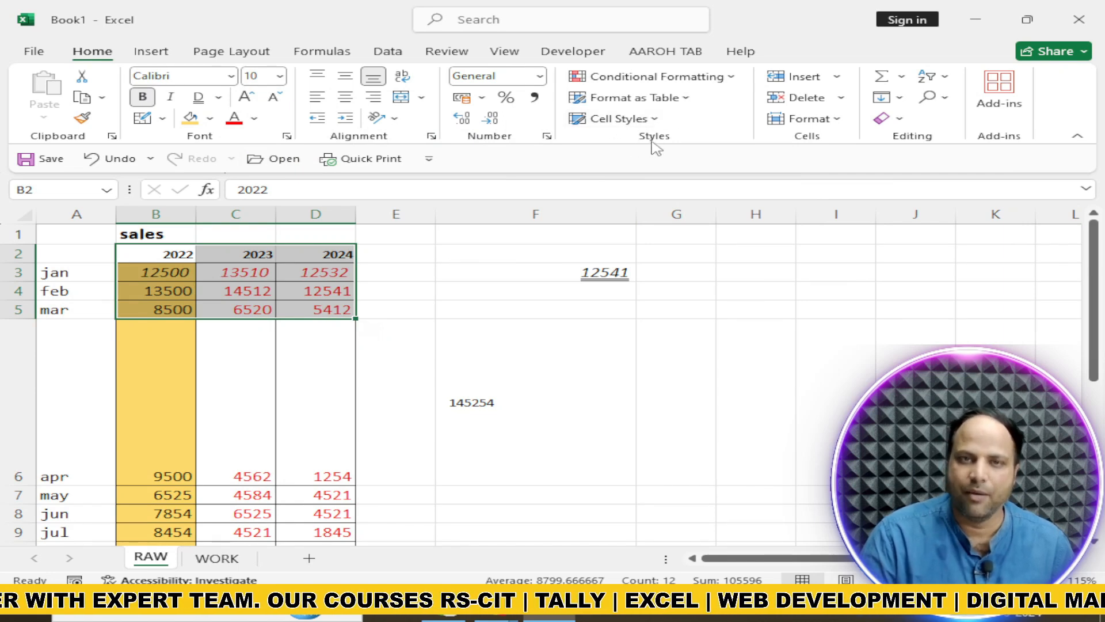
{"action": "left_click", "coordinate": [653, 120]}
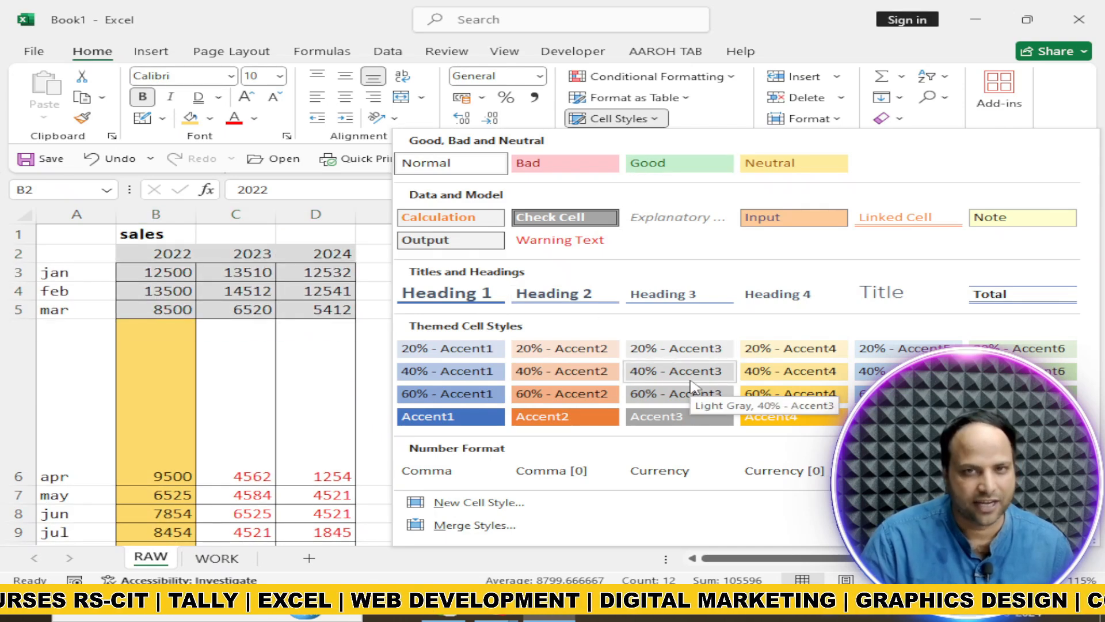
{"action": "left_click", "coordinate": [808, 397]}
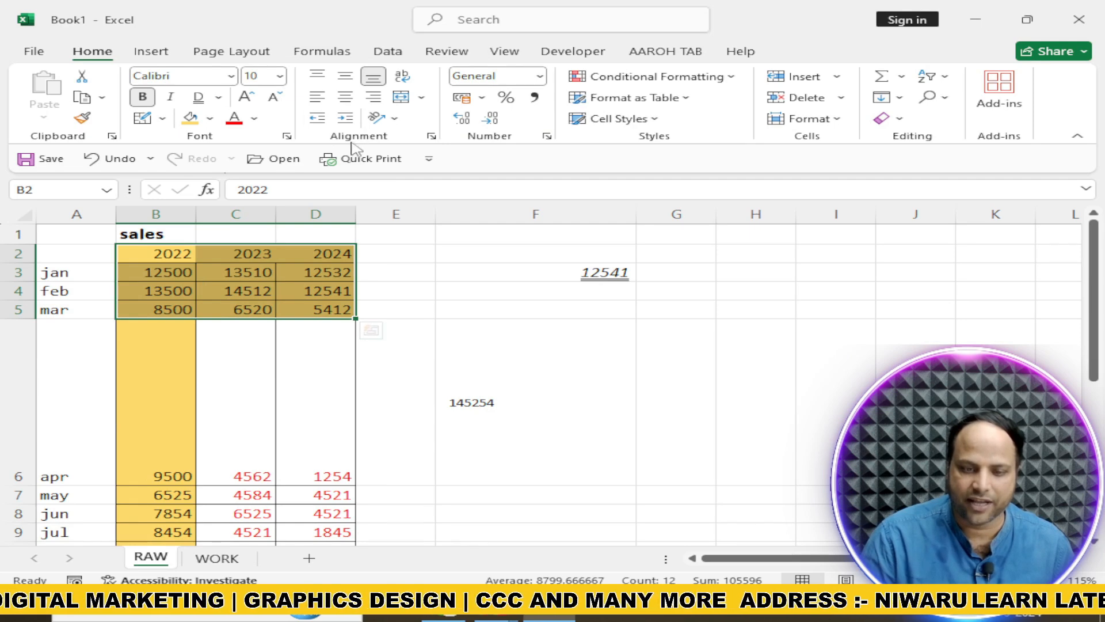
Start a new cell style named AAROH STYLE, with its font set to Algerian, Bold, size 18 with strikethrough
{"action": "left_click", "coordinate": [649, 122]}
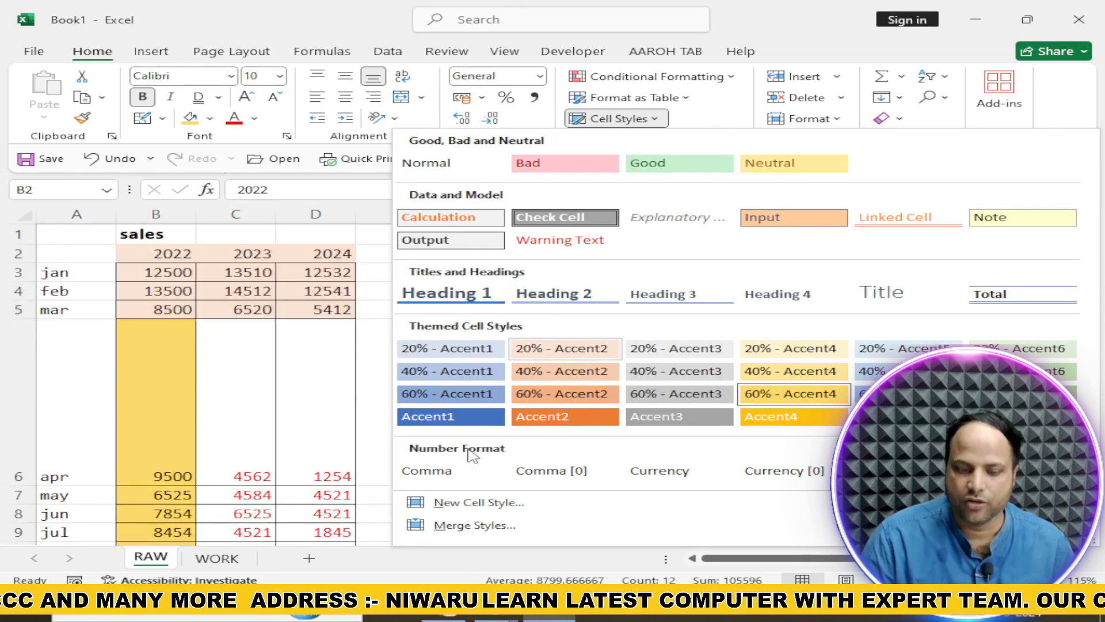
{"action": "left_click", "coordinate": [462, 503]}
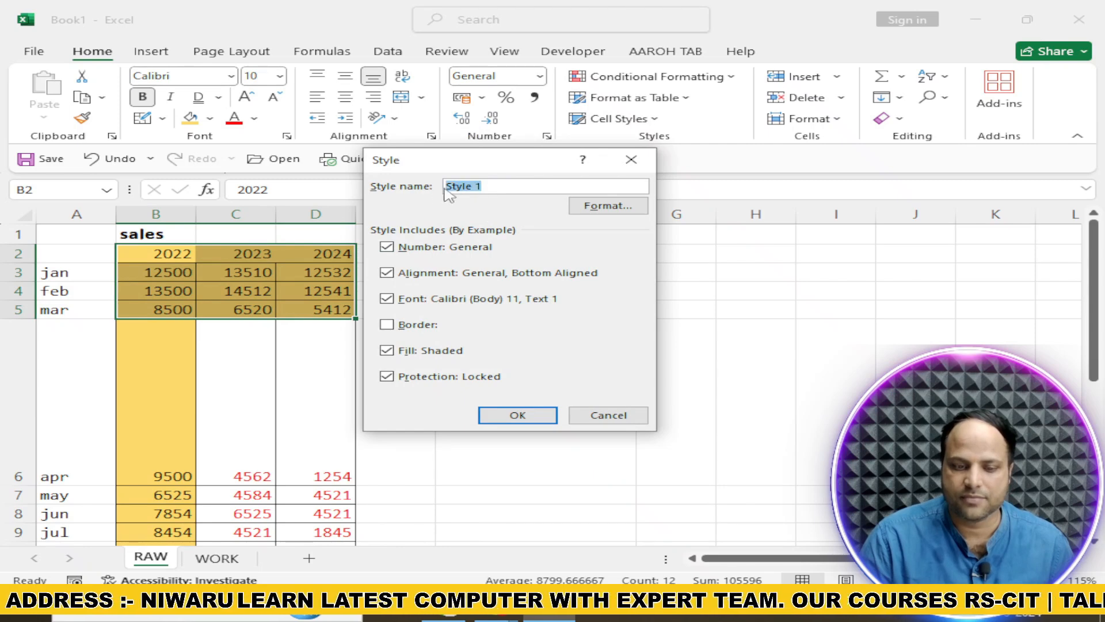
{"action": "type", "text": "AAROH STYLE"}
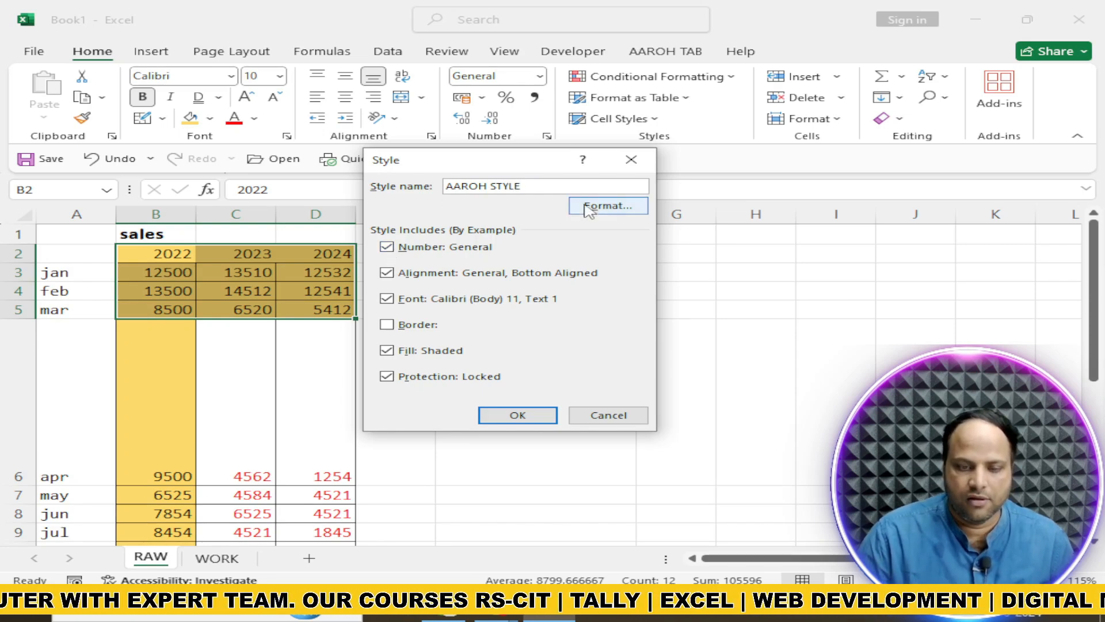
{"action": "left_click", "coordinate": [602, 207]}
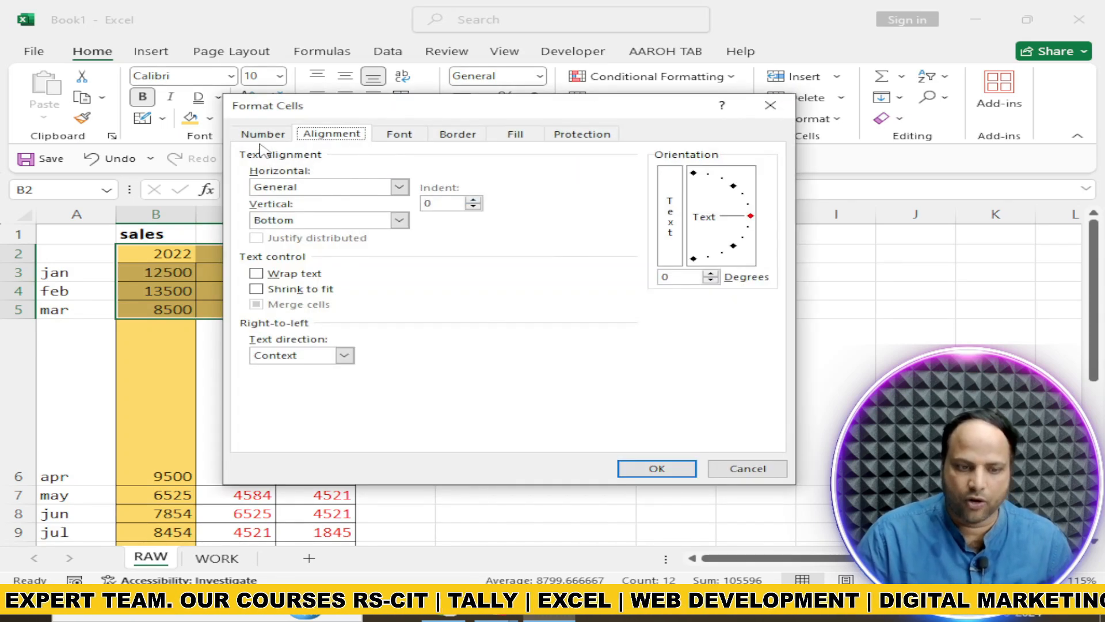
{"action": "left_click", "coordinate": [398, 135]}
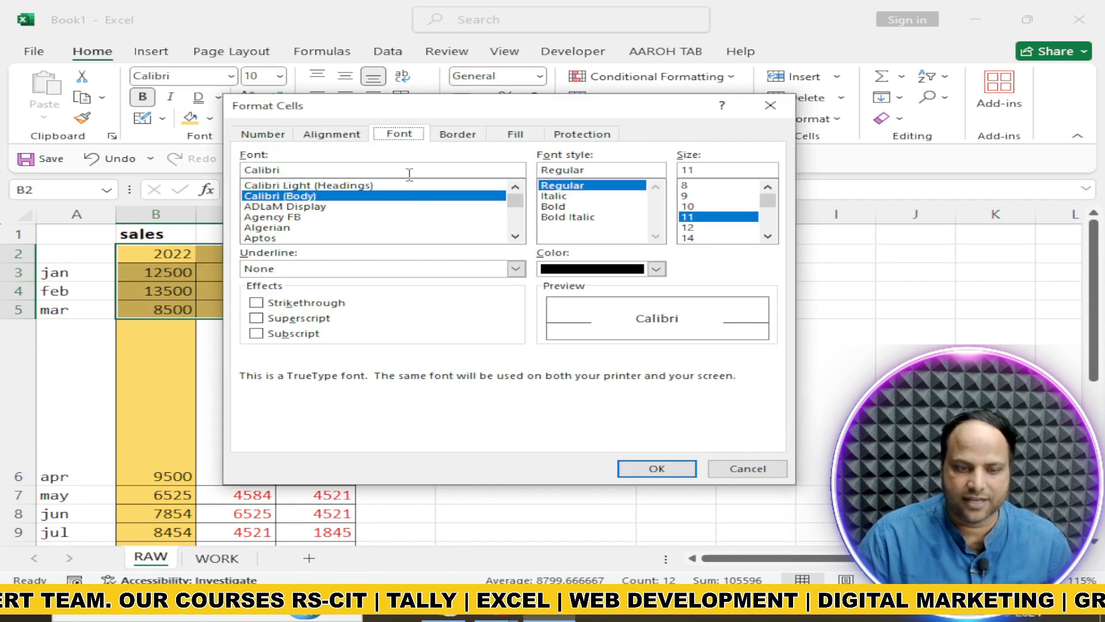
{"action": "left_click", "coordinate": [282, 229]}
{"action": "left_click", "coordinate": [562, 209]}
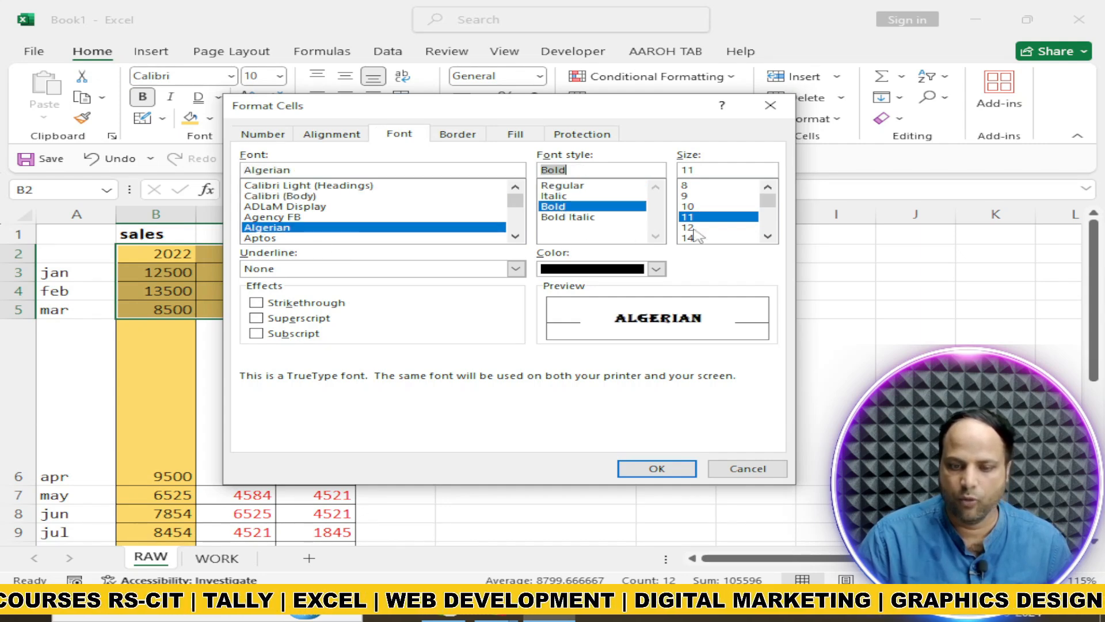
{"action": "scroll", "coordinate": [768, 236], "scroll_direction": "down", "scroll_amount": 2}
{"action": "left_click", "coordinate": [703, 238]}
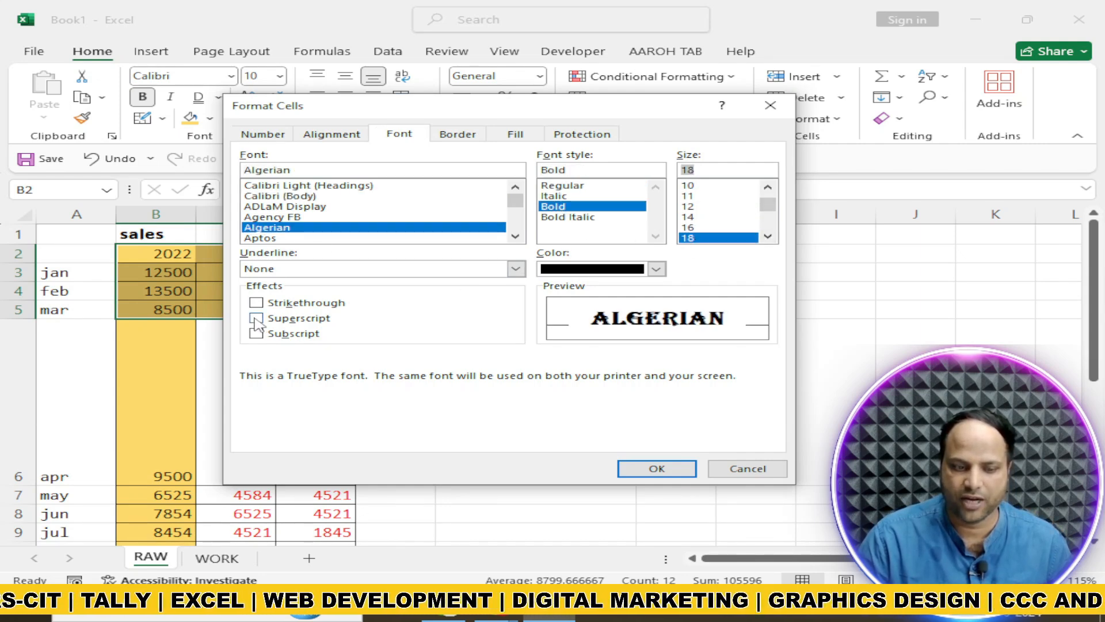
{"action": "left_click", "coordinate": [257, 302]}
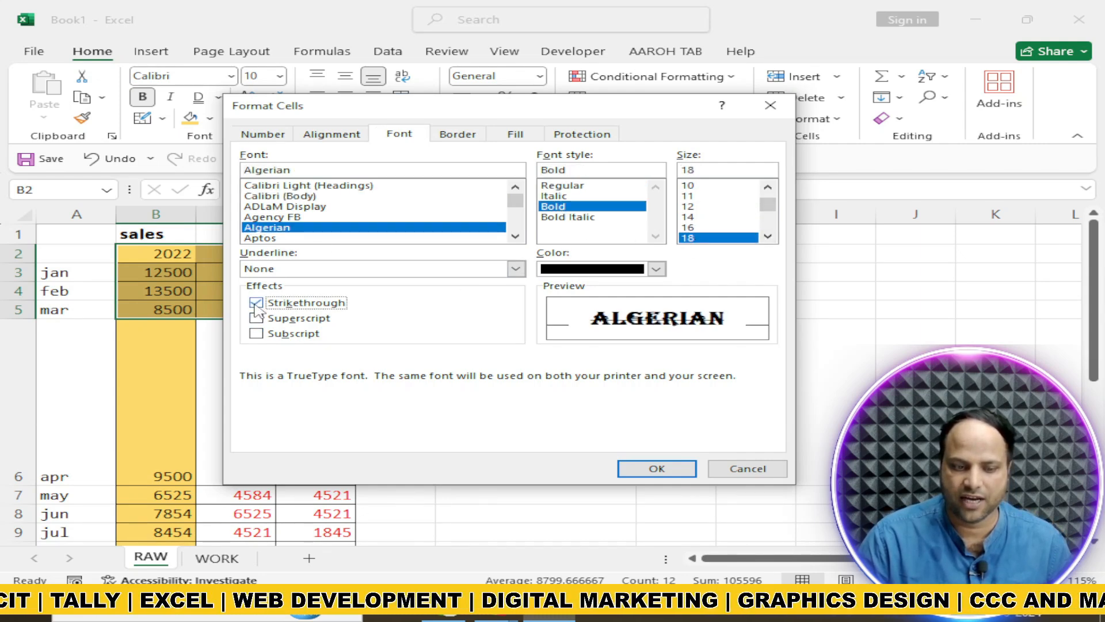
Give the AAROH STYLE cell style a light gold background fill and save the style
{"action": "left_click", "coordinate": [515, 136]}
{"action": "left_click", "coordinate": [396, 231]}
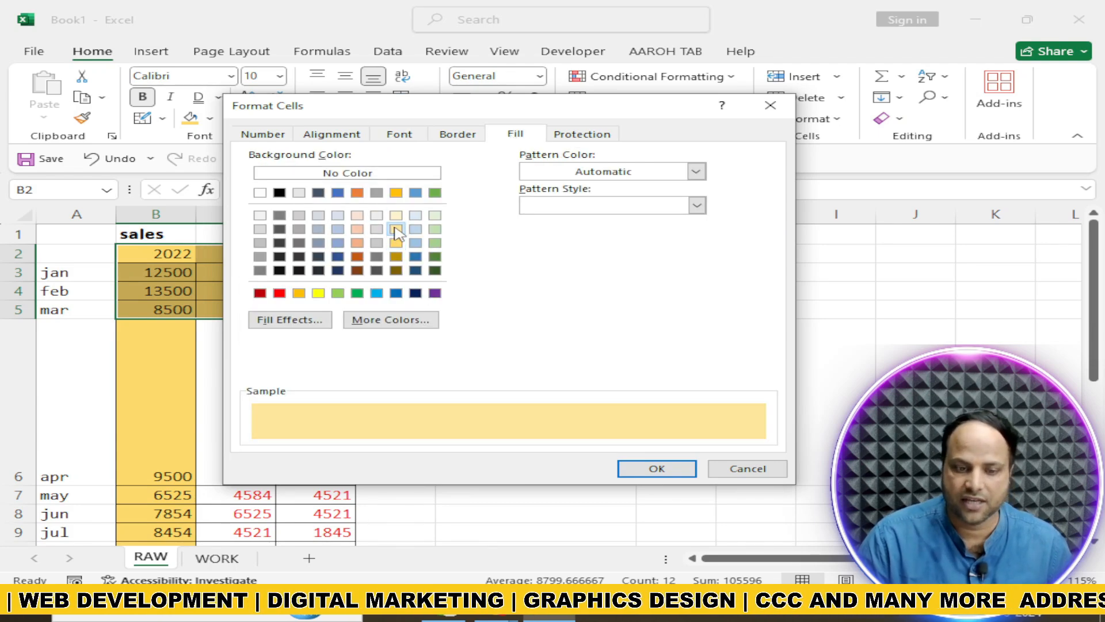
{"action": "left_click", "coordinate": [636, 466]}
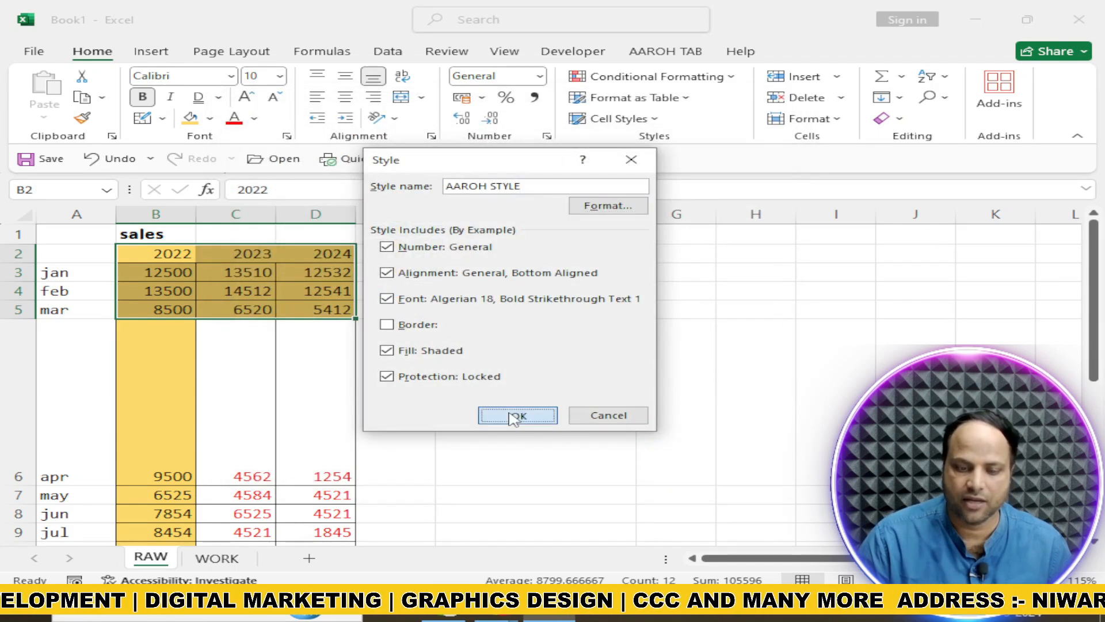
{"action": "left_click", "coordinate": [517, 416]}
Apply the custom AAROH STYLE to the empty cells H1:J6
{"action": "left_click_drag", "start_coordinate": [727, 240], "coordinate": [915, 478]}
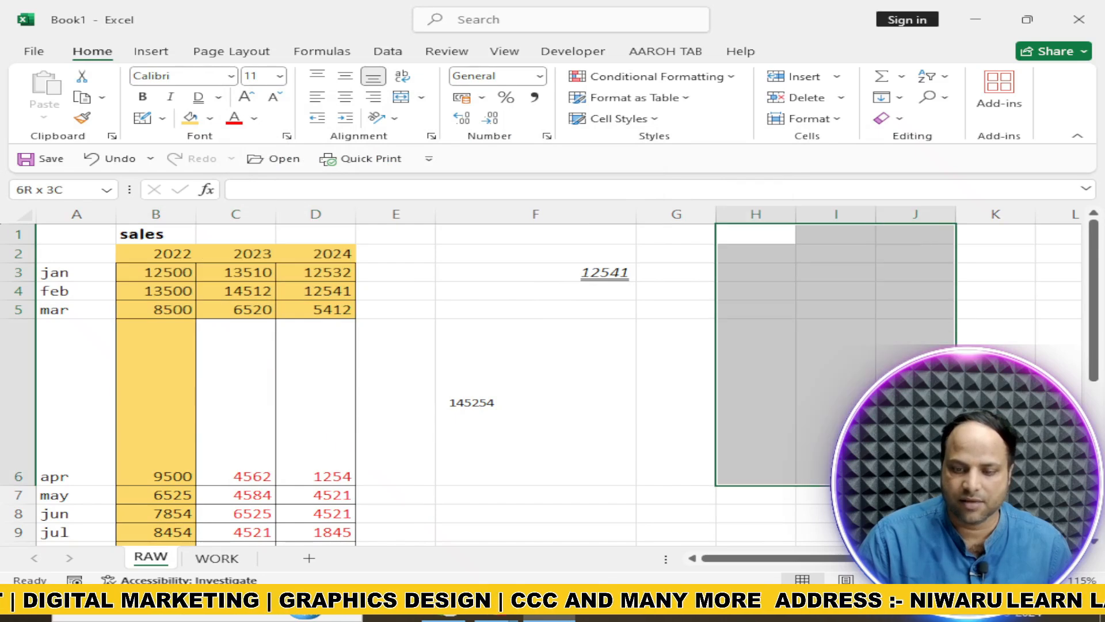
{"action": "left_click", "coordinate": [651, 119]}
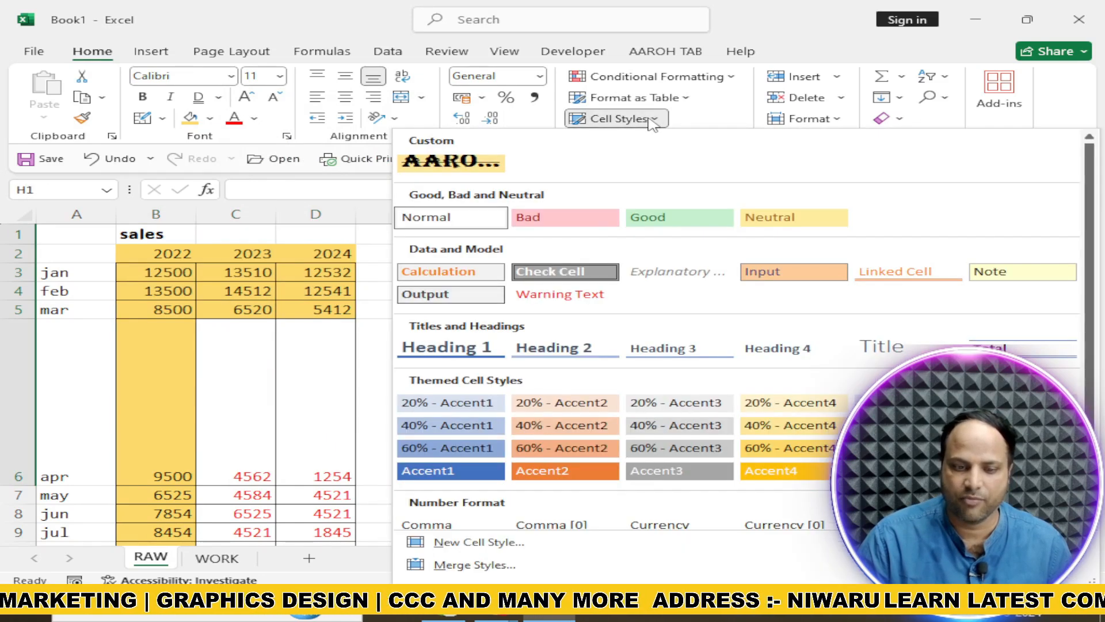
{"action": "left_click", "coordinate": [452, 163]}
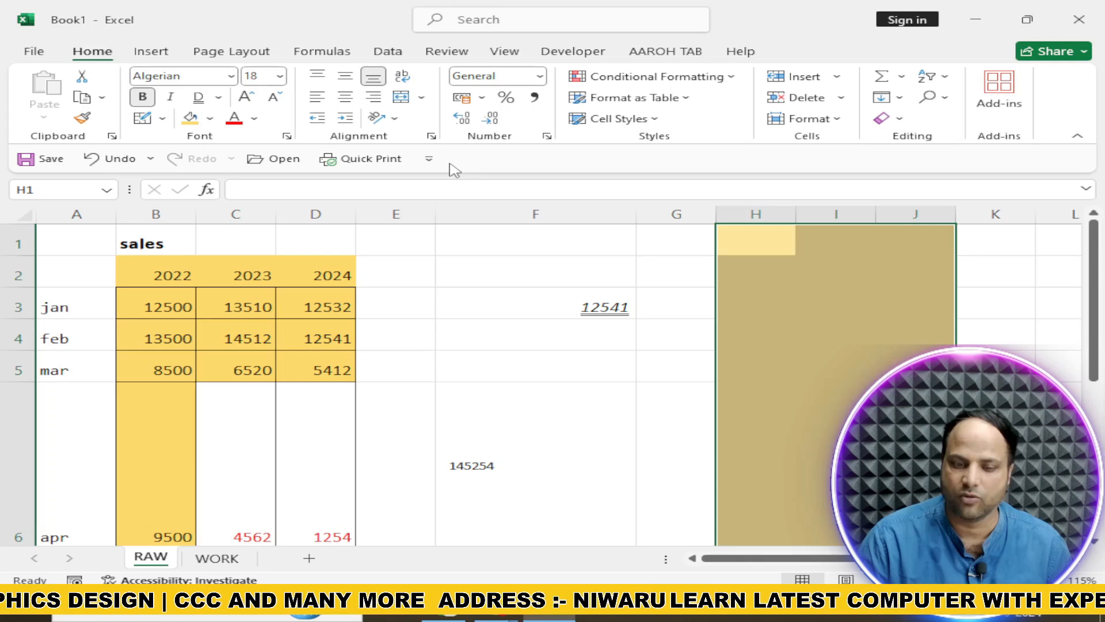
Enter sample text in the styled cells: SDAFASDDF in H2, ASDFS in H4, ASDFASD in H5 and F in H6
{"action": "left_click", "coordinate": [751, 282]}
{"action": "type", "text": "SDAFASDDF"}
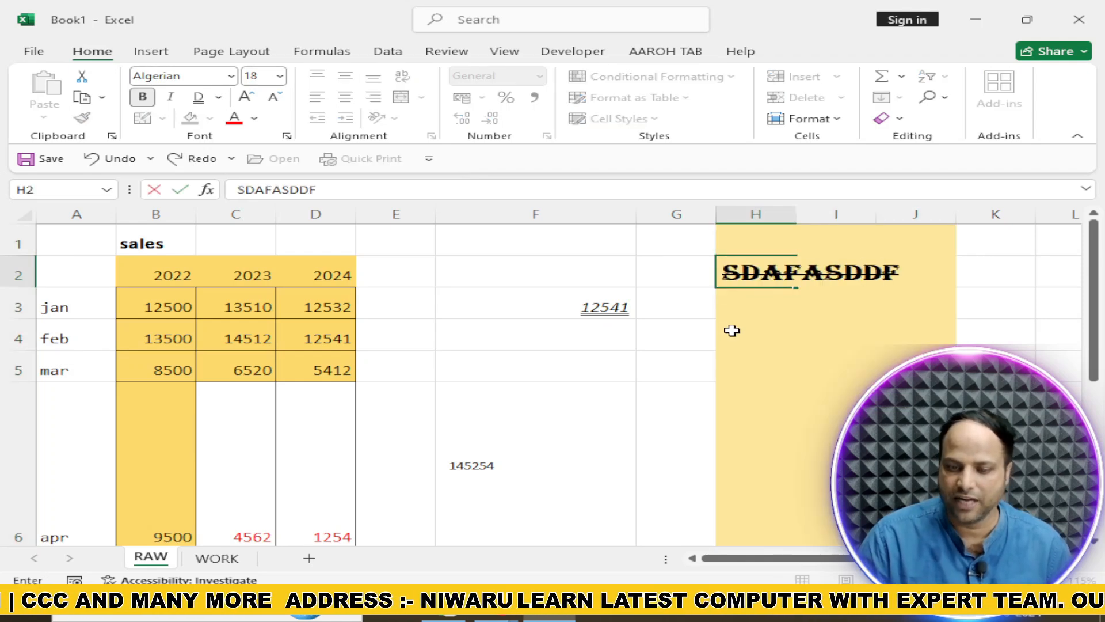
{"action": "left_click", "coordinate": [731, 328]}
{"action": "type", "text": "ASDFS"}
{"action": "left_click", "coordinate": [784, 377]}
{"action": "type", "text": "ASDFASD"}
{"action": "left_click", "coordinate": [784, 412]}
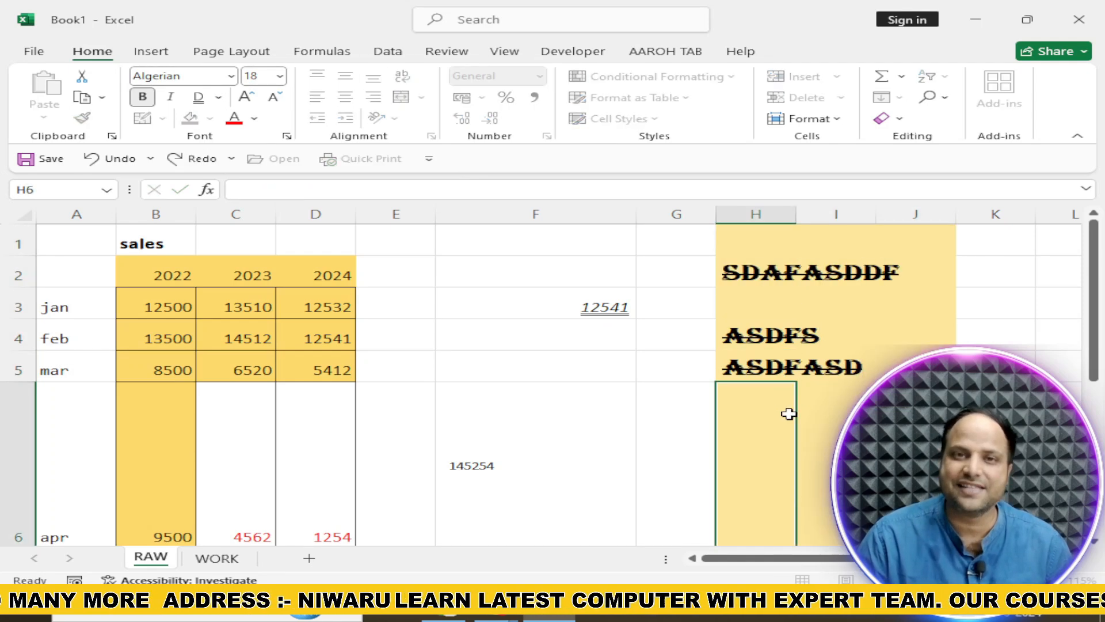
{"action": "type", "text": "F"}
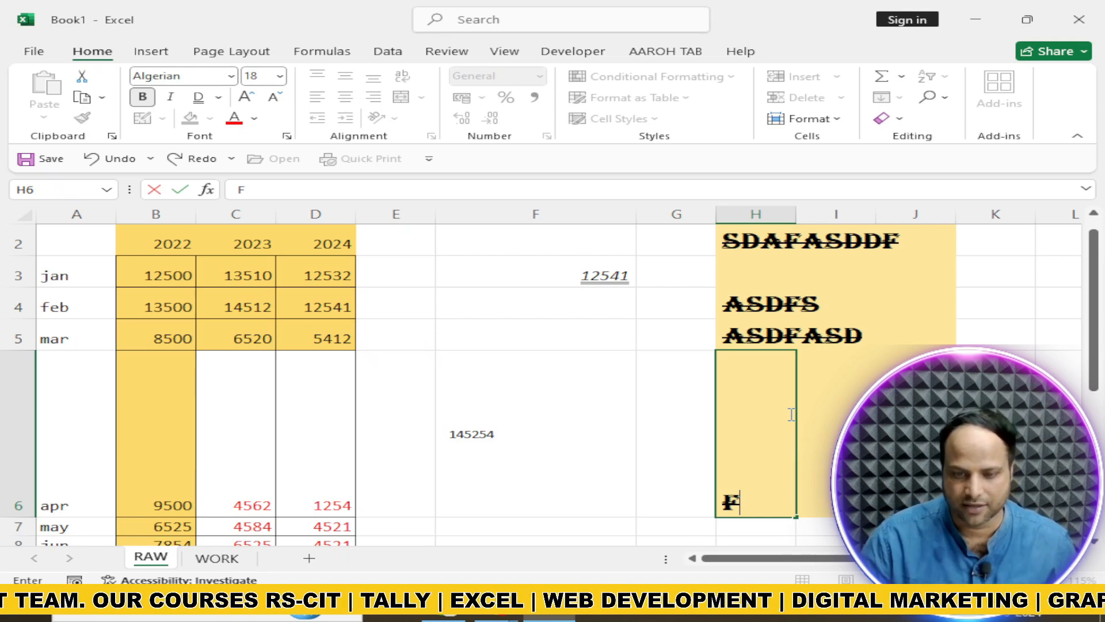
{"action": "left_click", "coordinate": [587, 422]}
Undo the sample text, cell styles, alignment, borders, fills and font colours until nothing is left to undo
{"action": "scroll", "coordinate": [580, 432], "scroll_direction": "up", "scroll_amount": 1}
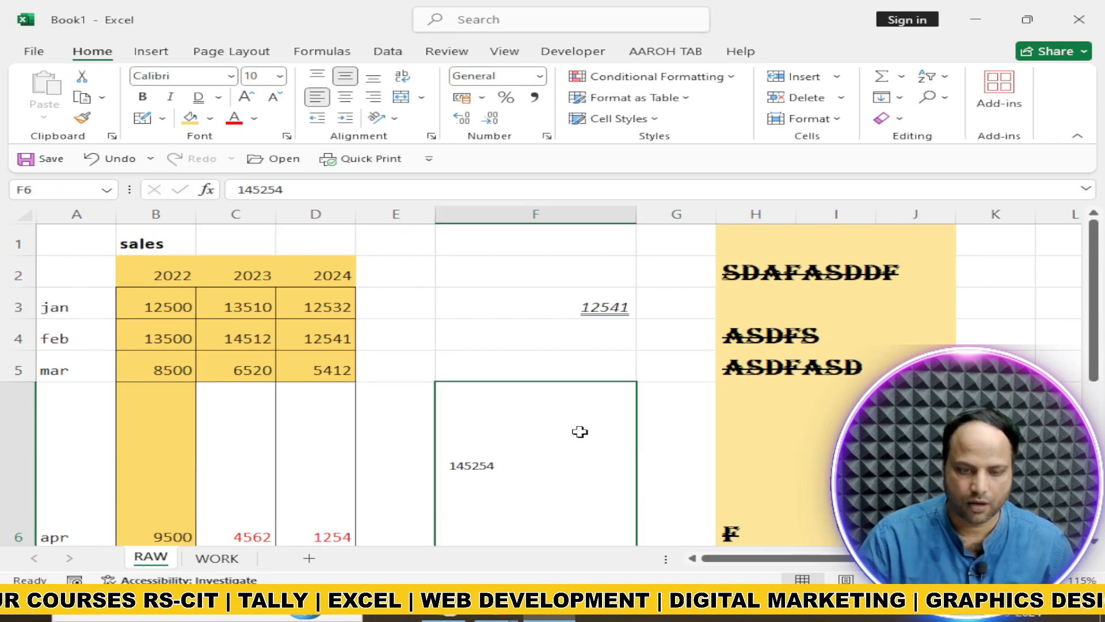
{"action": "key", "text": "ctrl+z"}
{"action": "key", "text": "ctrl+z"}
{"action": "key", "text": "ctrl+z"}
{"action": "key", "text": "ctrl+z"}
{"action": "key", "text": "ctrl+z"}
{"action": "key", "text": "ctrl+z"}
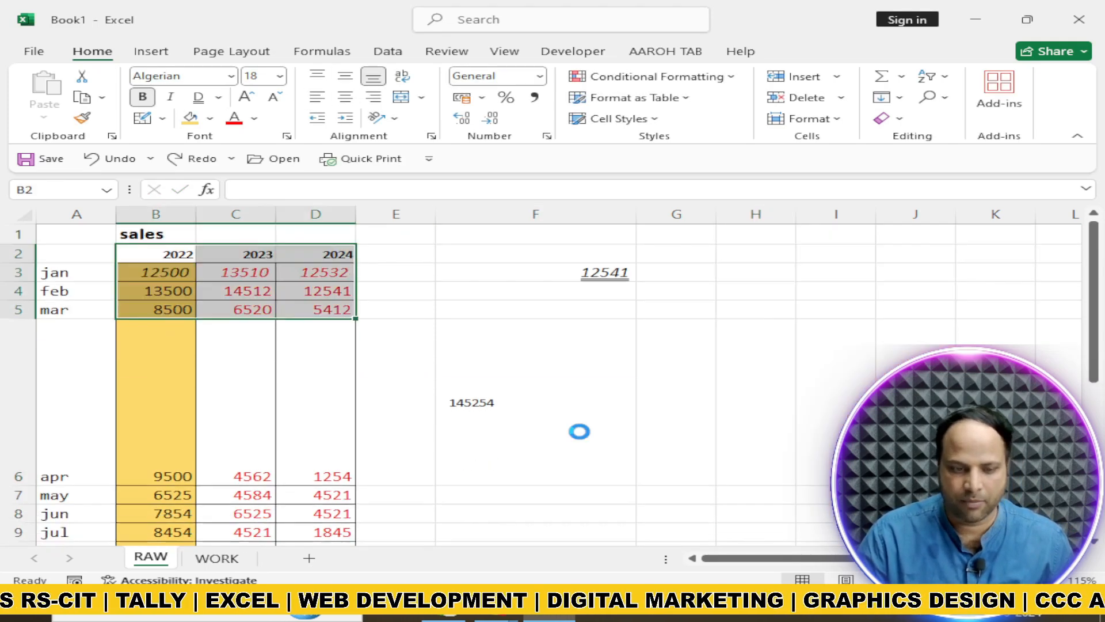
{"action": "key", "text": "ctrl+z"}
{"action": "key", "text": "ctrl+z"}
{"action": "key", "text": "ctrl+z"}
{"action": "key", "text": "ctrl+z"}
{"action": "key", "text": "ctrl+z"}
{"action": "key", "text": "ctrl+z"}
{"action": "key", "text": "ctrl+z"}
{"action": "key", "text": "ctrl+z"}
{"action": "key", "text": "ctrl+z"}
{"action": "key", "text": "ctrl+z"}
{"action": "key", "text": "ctrl+z"}
{"action": "key", "text": "ctrl+z"}
{"action": "key", "text": "ctrl+z"}
{"action": "key", "text": "ctrl+z"}
{"action": "key", "text": "ctrl+z"}
{"action": "key", "text": "ctrl+z"}
{"action": "key", "text": "ctrl+z"}
{"action": "key", "text": "ctrl+z"}
{"action": "key", "text": "ctrl+z"}
{"action": "key", "text": "ctrl+z"}
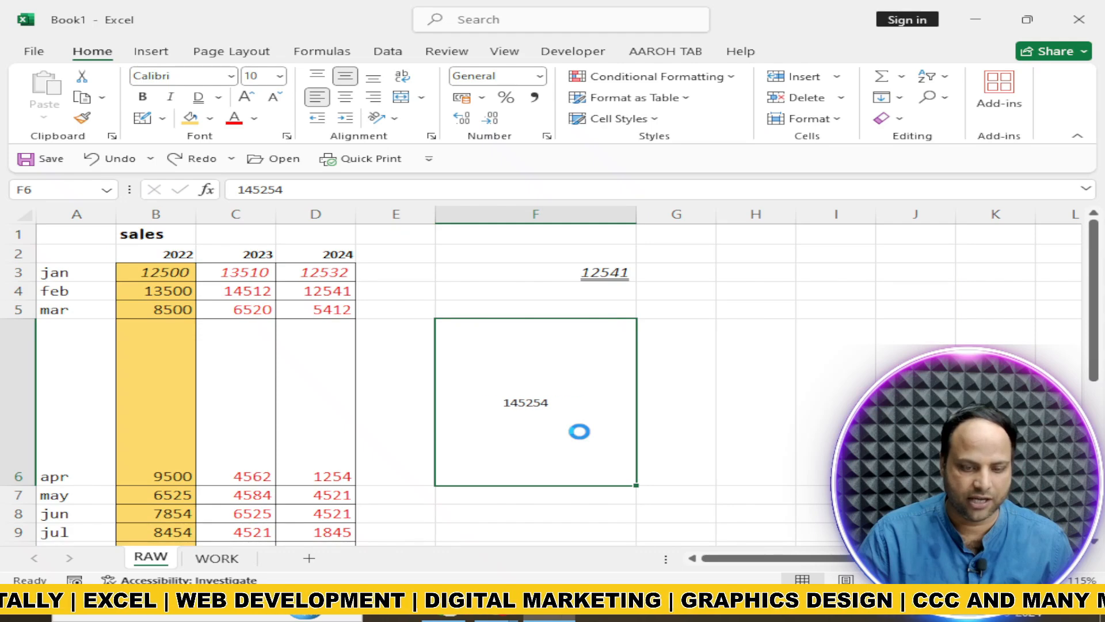
{"action": "key", "text": "ctrl+z"}
{"action": "key", "text": "ctrl+z"}
{"action": "key", "text": "ctrl+z"}
{"action": "key", "text": "ctrl+z"}
{"action": "key", "text": "ctrl+z"}
{"action": "key", "text": "ctrl+z"}
{"action": "key", "text": "ctrl+z"}
{"action": "key", "text": "ctrl+z"}
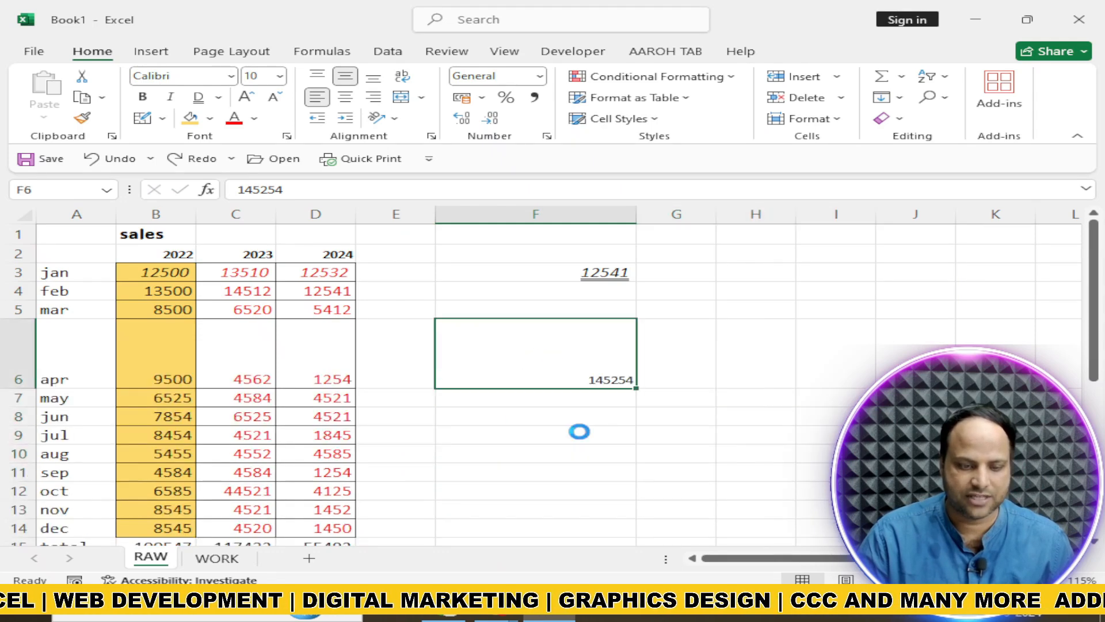
{"action": "key", "text": "ctrl+z"}
{"action": "key", "text": "ctrl+z"}
{"action": "key", "text": "ctrl+z"}
{"action": "key", "text": "ctrl+z"}
{"action": "key", "text": "ctrl+z"}
{"action": "key", "text": "ctrl+z"}
{"action": "key", "text": "ctrl+z"}
{"action": "key", "text": "ctrl+z"}
{"action": "key", "text": "ctrl+z"}
{"action": "key", "text": "ctrl+z"}
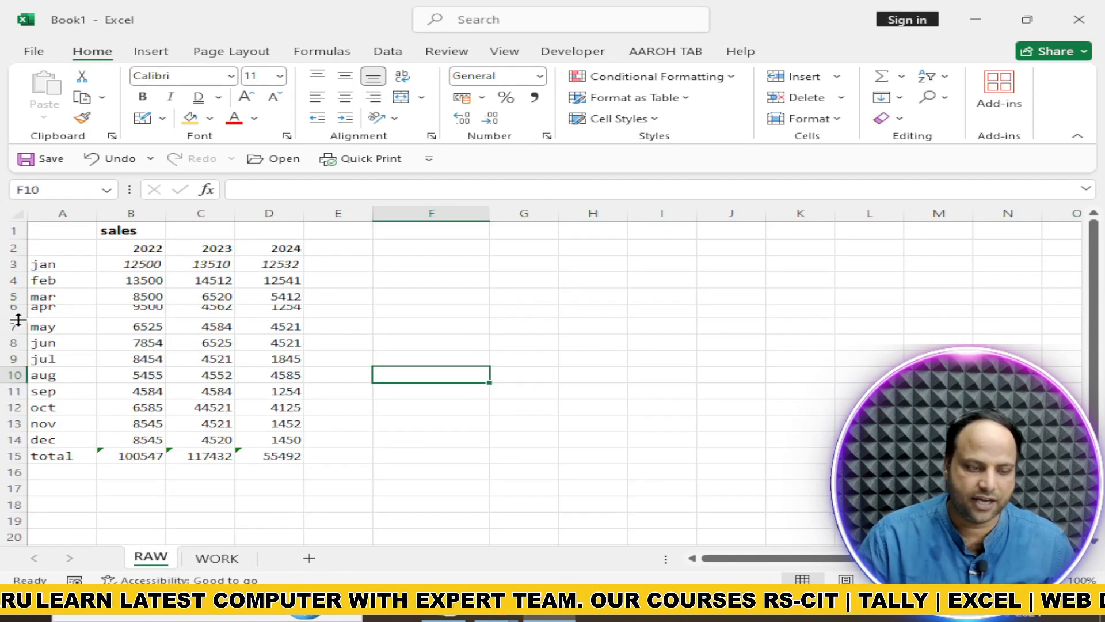
Adjust the height of row 6 on the RAW sheet, and view the WORK sheet's formatting as reference before returning to RAW
{"action": "left_click_drag", "start_coordinate": [17, 320], "coordinate": [17, 328]}
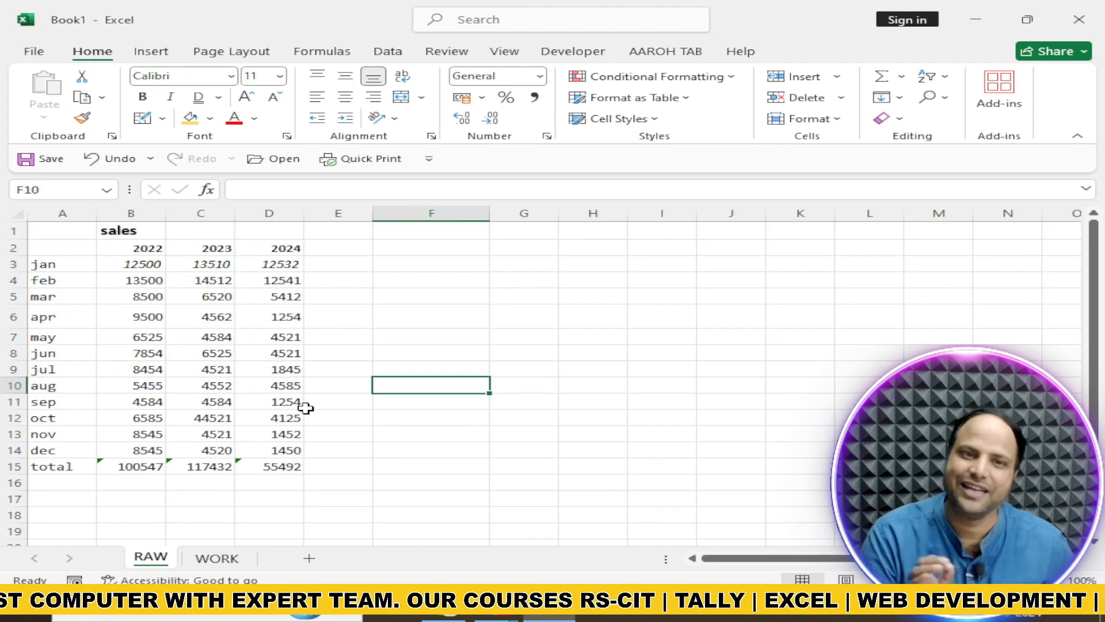
{"action": "left_click", "coordinate": [235, 558]}
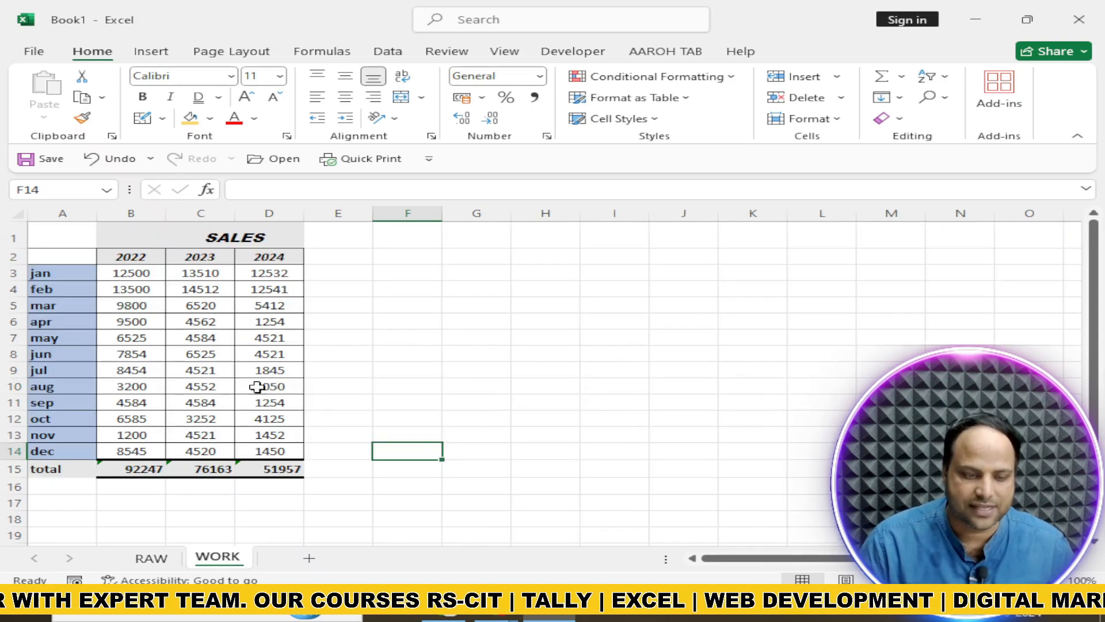
{"action": "left_click", "coordinate": [146, 562]}
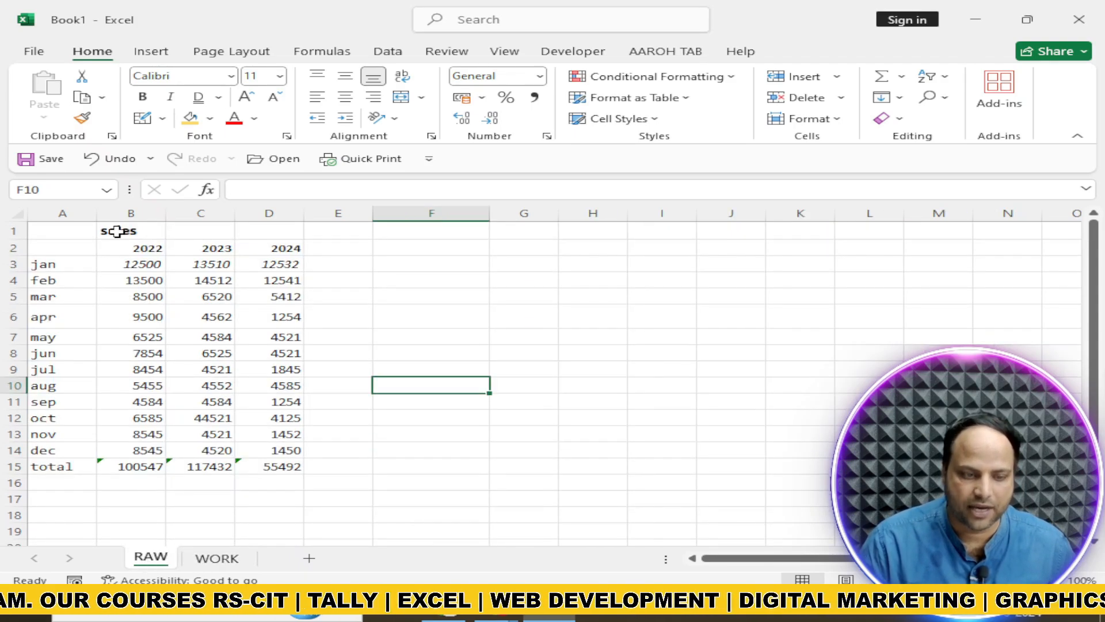
Centre the sales title over B1:D1 with the Center Across Selection horizontal alignment, without merging the cells
{"action": "left_click_drag", "start_coordinate": [121, 232], "coordinate": [288, 234]}
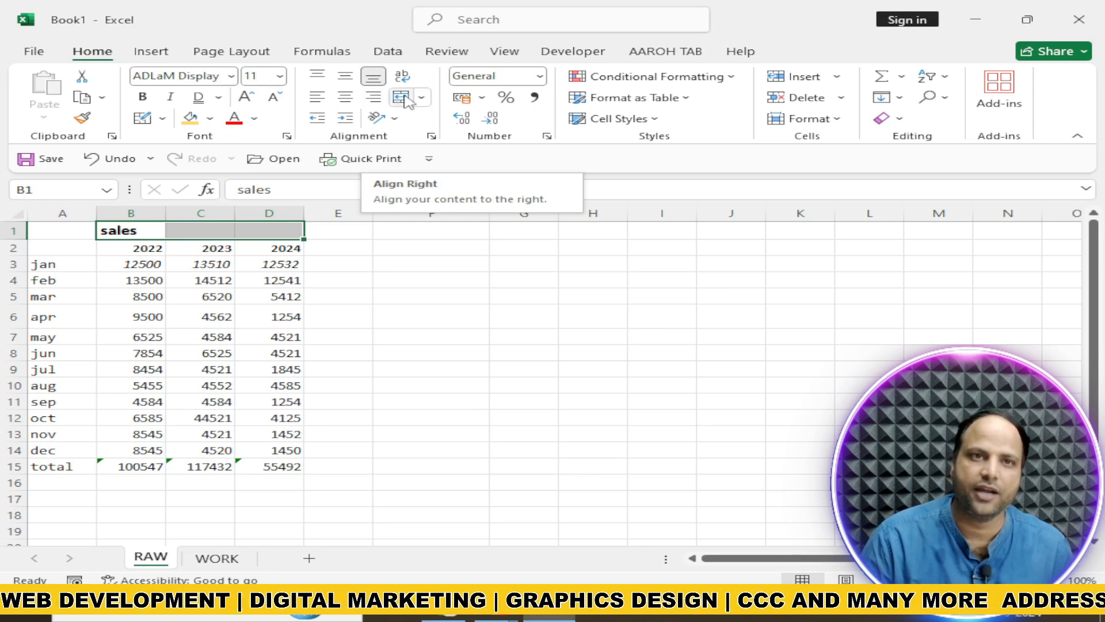
{"action": "left_click", "coordinate": [431, 136]}
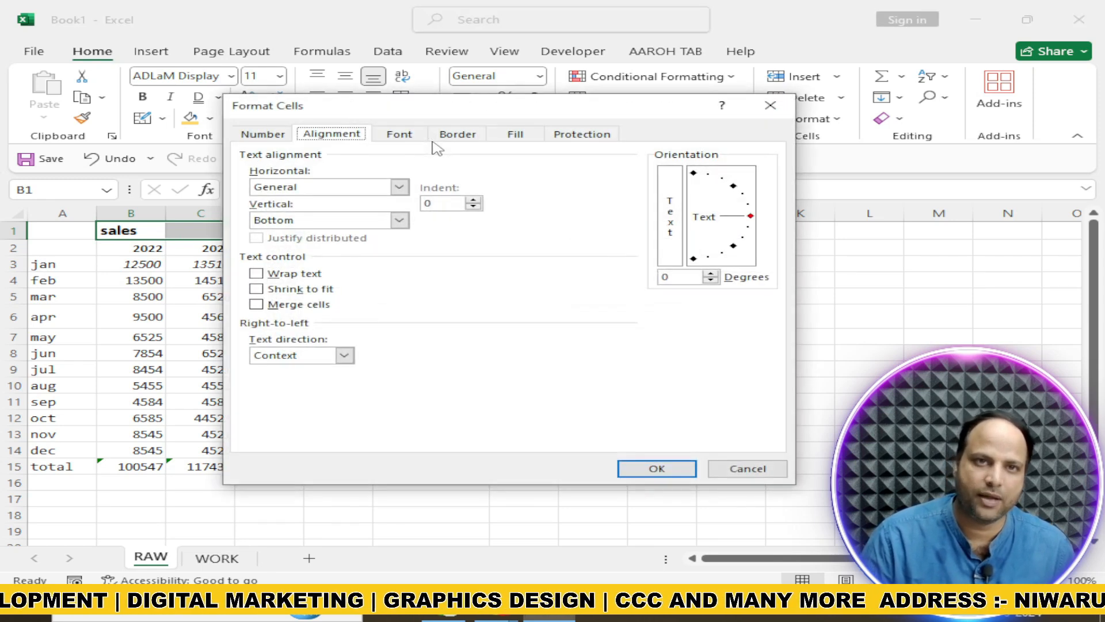
{"action": "left_click", "coordinate": [400, 190]}
{"action": "left_click", "coordinate": [340, 264]}
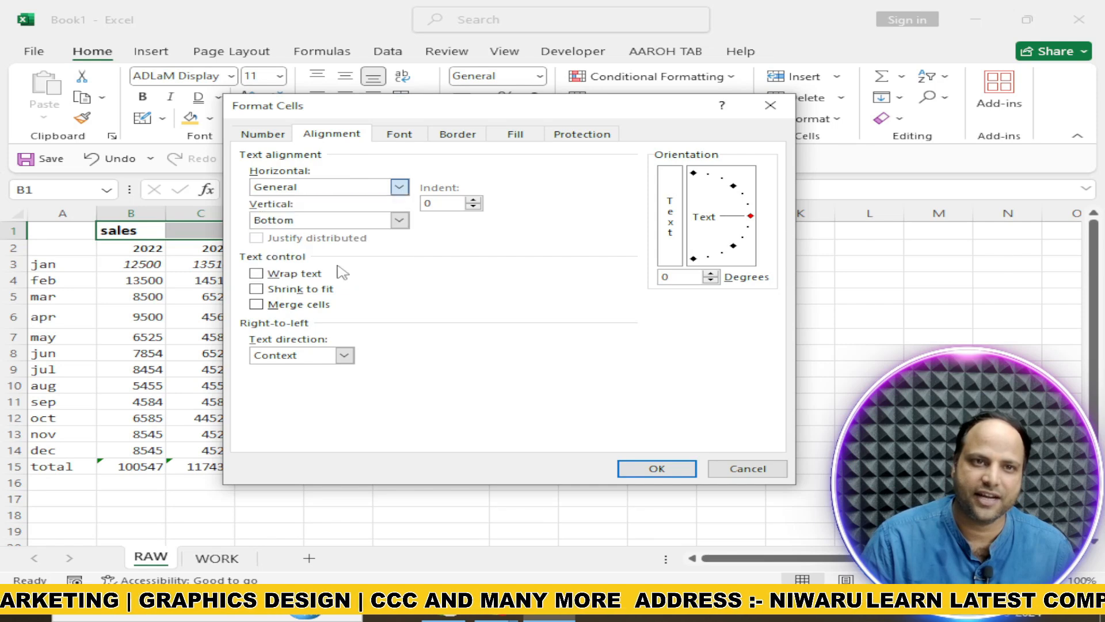
{"action": "left_click", "coordinate": [668, 468]}
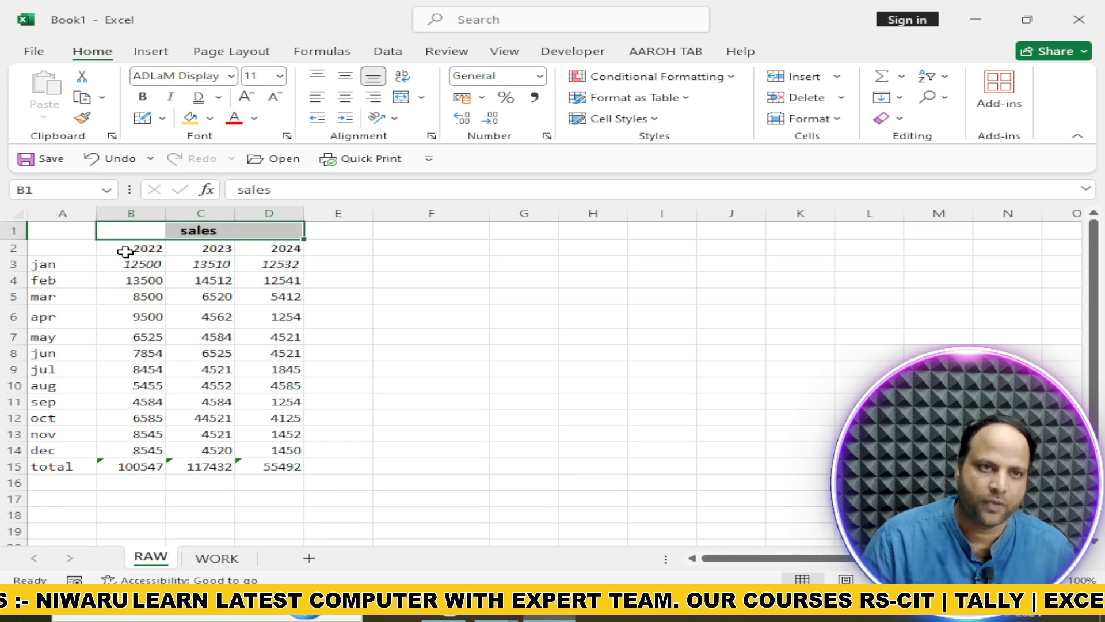
Apply all borders to the sales figures in B2:D14, and italicize the year headings in B2:D2
{"action": "left_click_drag", "start_coordinate": [125, 250], "coordinate": [245, 452]}
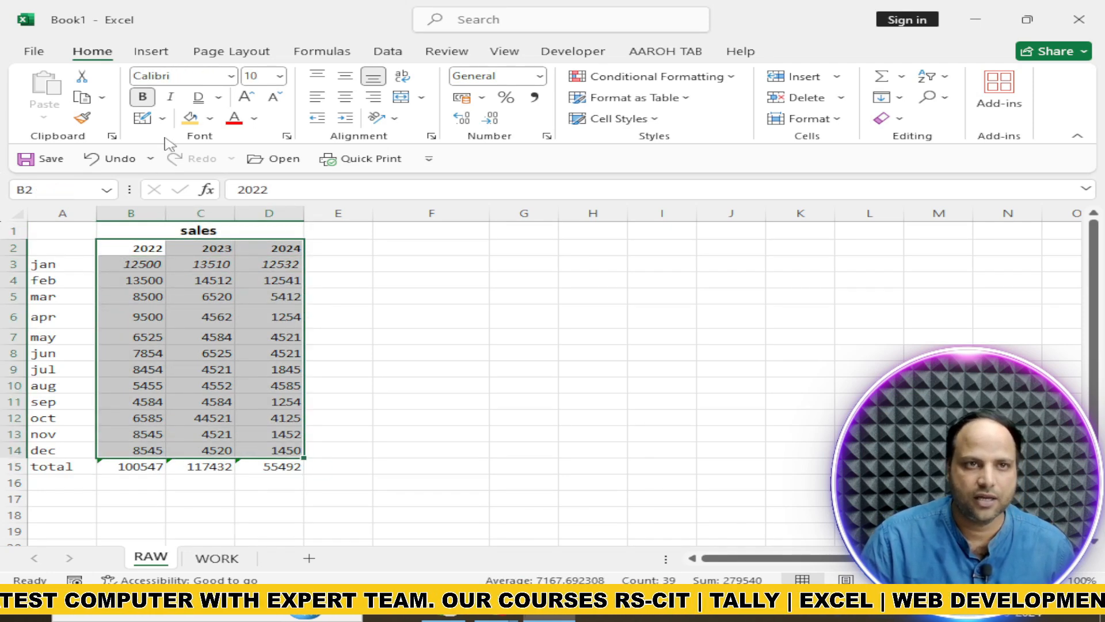
{"action": "left_click", "coordinate": [165, 119]}
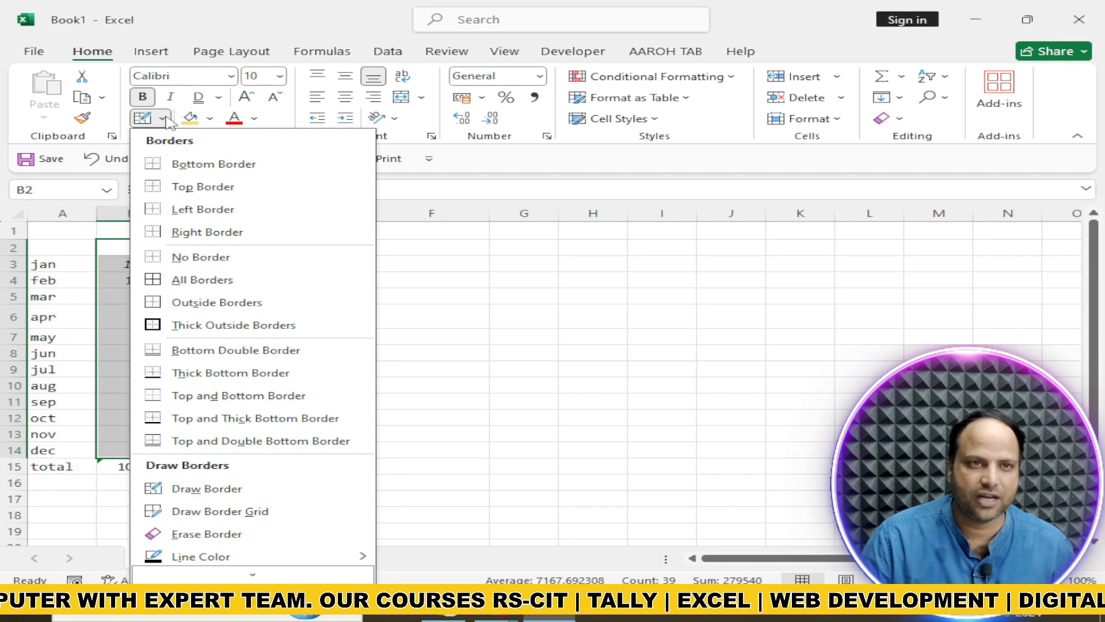
{"action": "left_click", "coordinate": [190, 280]}
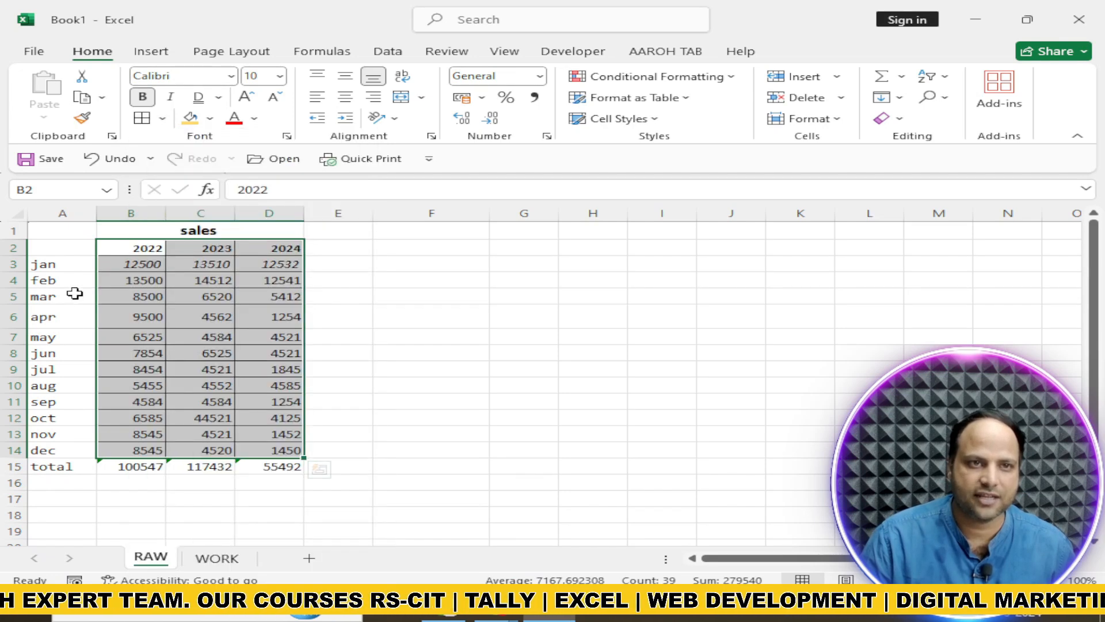
{"action": "left_click_drag", "start_coordinate": [123, 249], "coordinate": [279, 247]}
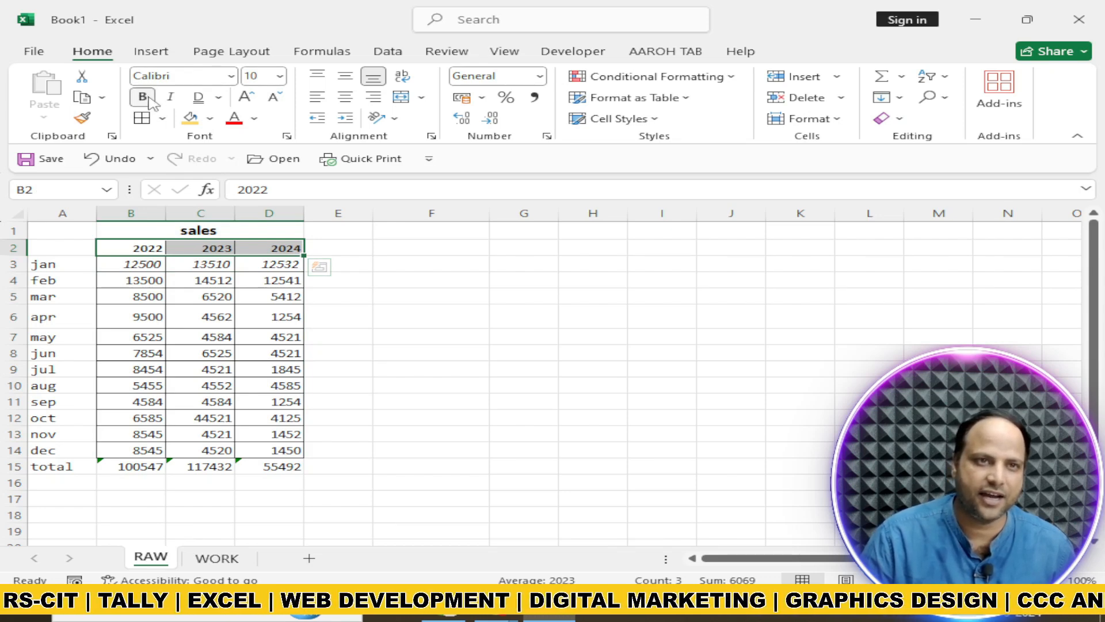
{"action": "left_click", "coordinate": [167, 102]}
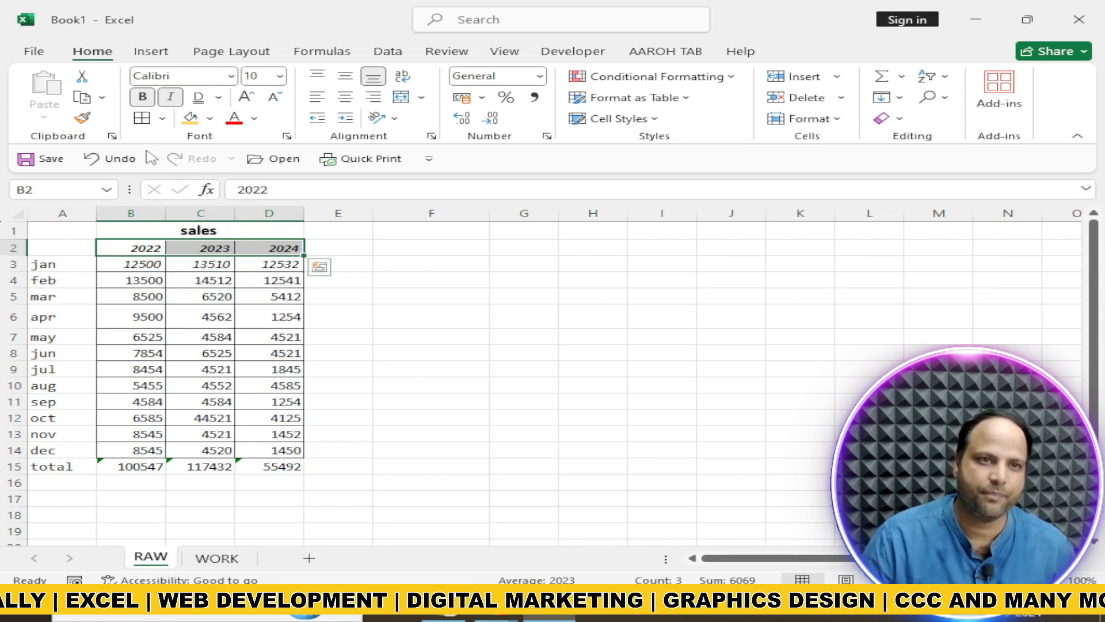
Set the month names in A3:A14 to the Arial Nova font and give them a light blue fill
{"action": "left_click_drag", "start_coordinate": [50, 265], "coordinate": [52, 450]}
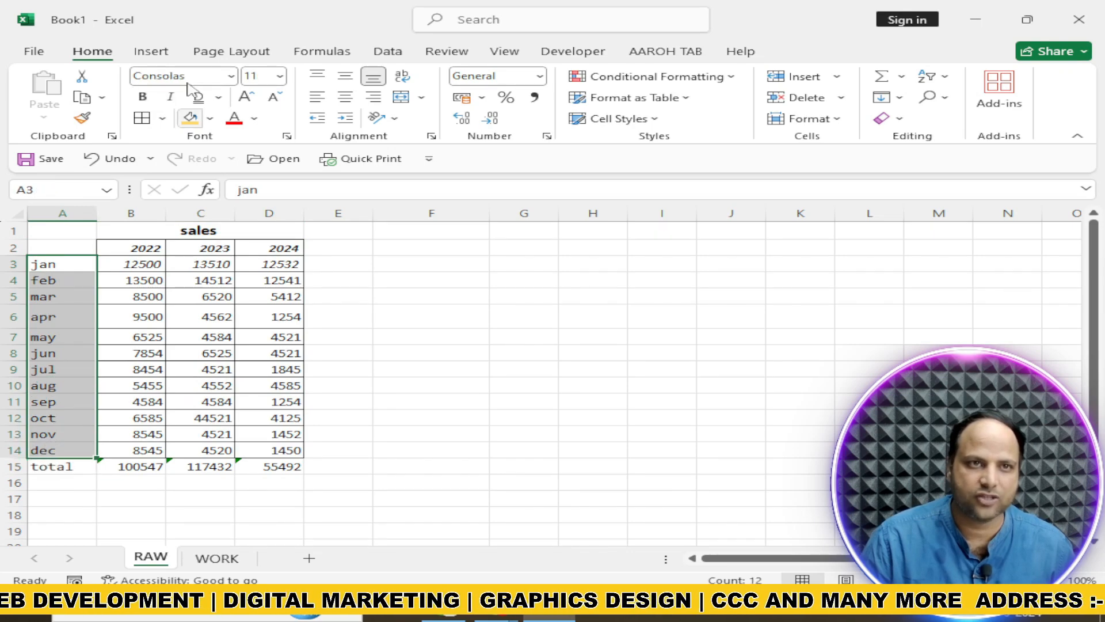
{"action": "left_click", "coordinate": [230, 77]}
{"action": "scroll", "coordinate": [210, 253], "scroll_direction": "up", "scroll_amount": 10}
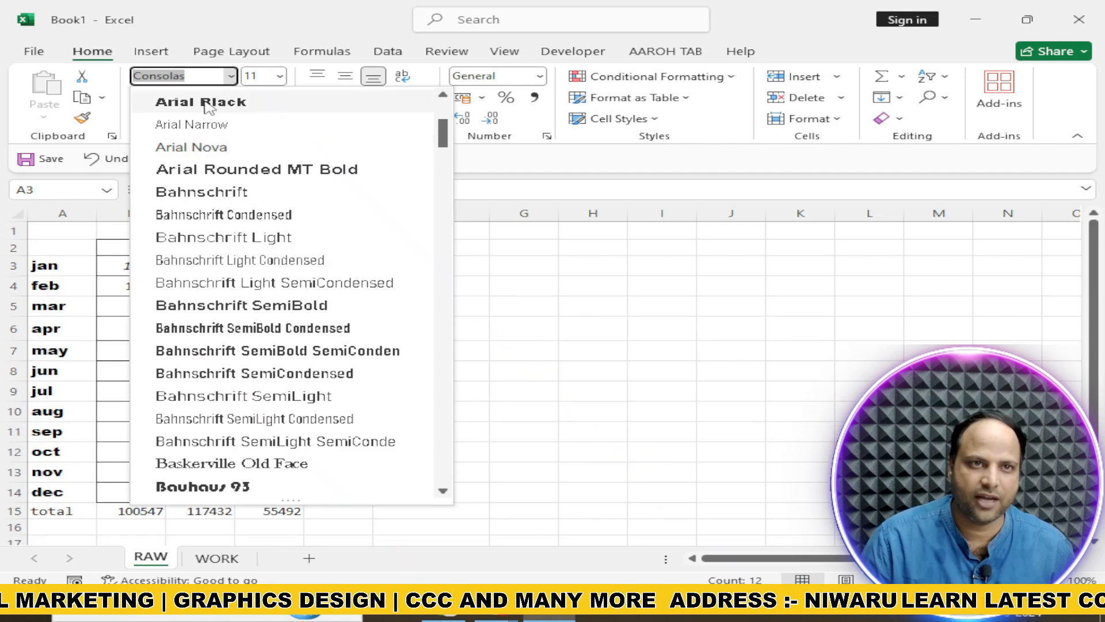
{"action": "left_click", "coordinate": [204, 148]}
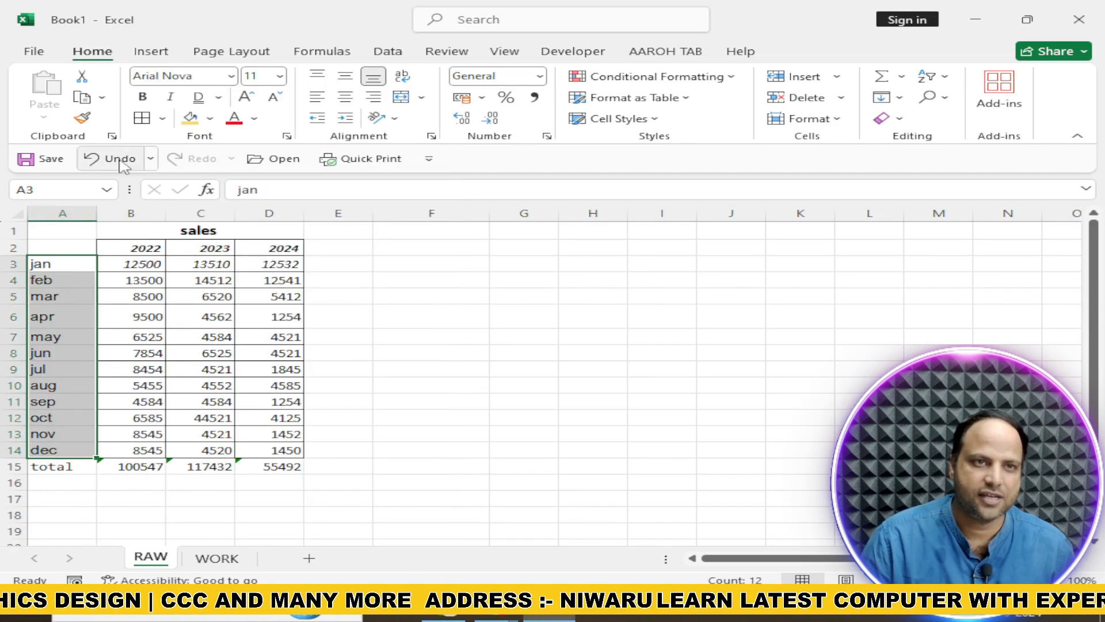
{"action": "left_click", "coordinate": [210, 118]}
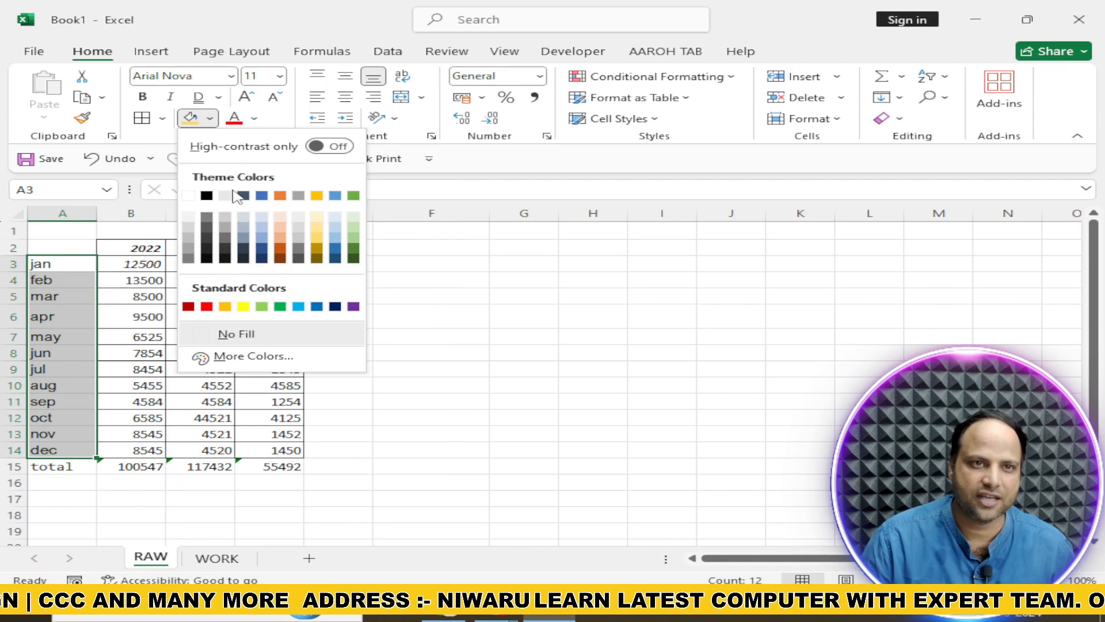
{"action": "left_click", "coordinate": [262, 226]}
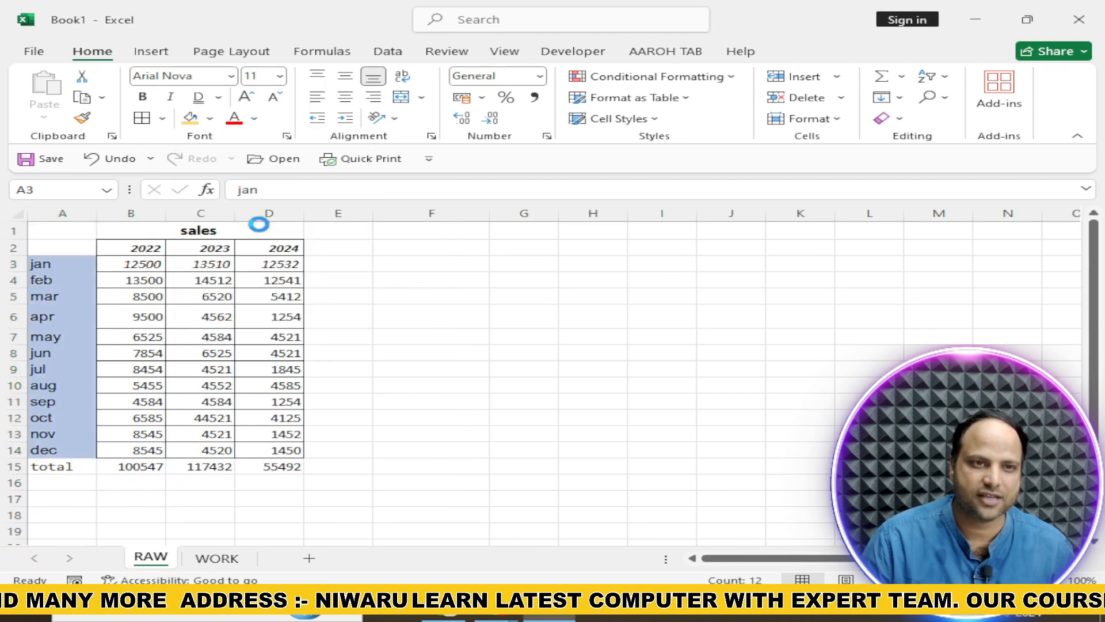
Make the total row A15:D15 bold and add double-line borders along its top and bottom edges
{"action": "left_click_drag", "start_coordinate": [60, 466], "coordinate": [272, 468]}
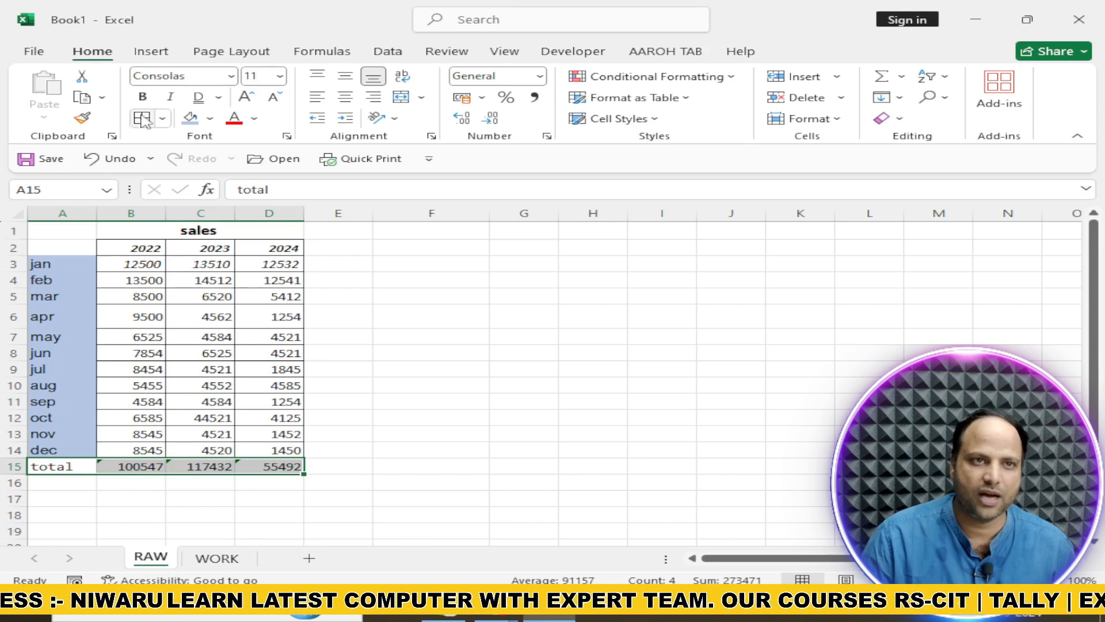
{"action": "left_click", "coordinate": [143, 98]}
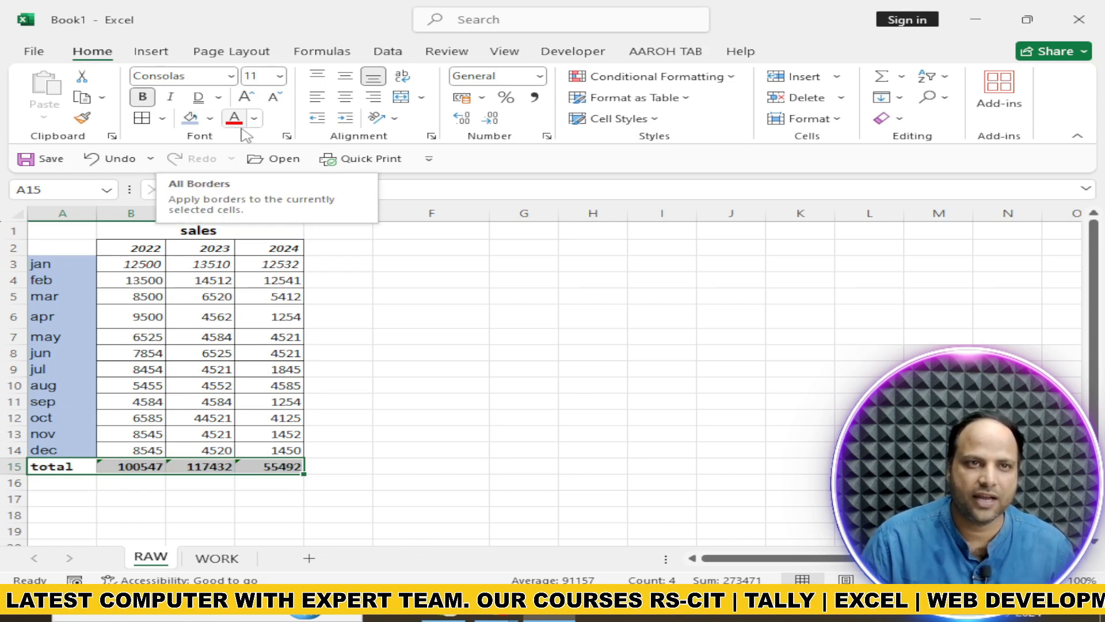
{"action": "left_click", "coordinate": [286, 135]}
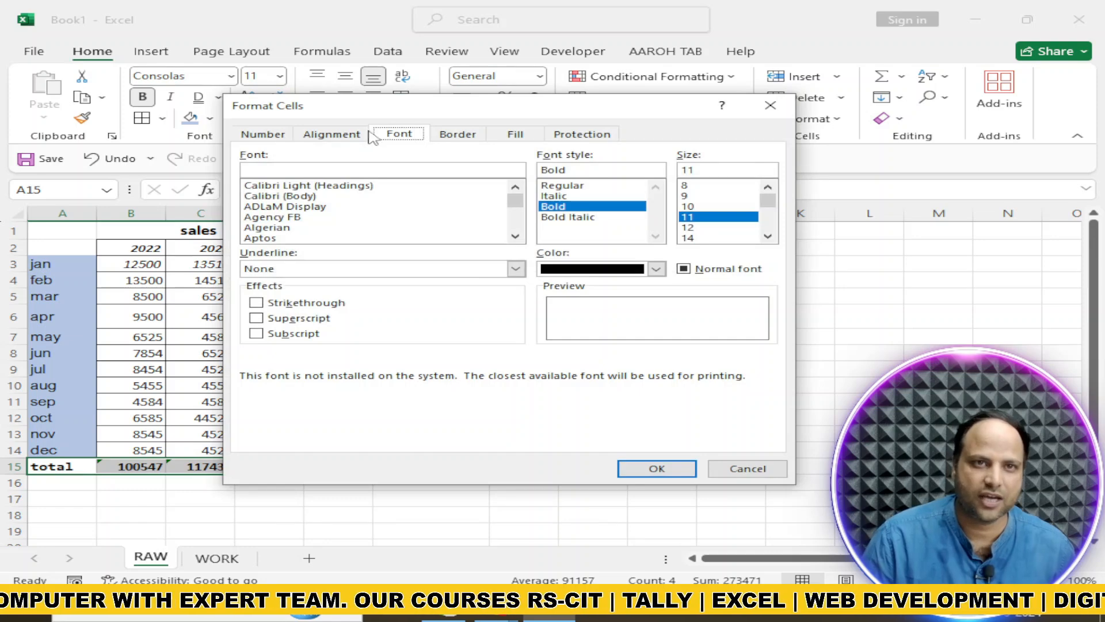
{"action": "left_click", "coordinate": [459, 135]}
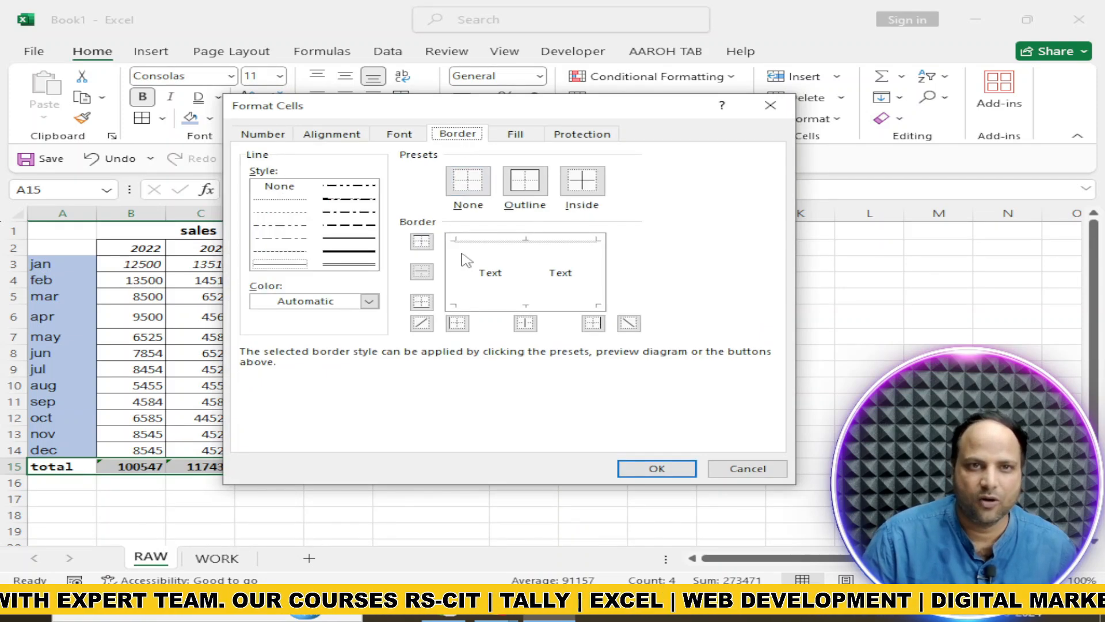
{"action": "left_click", "coordinate": [349, 264]}
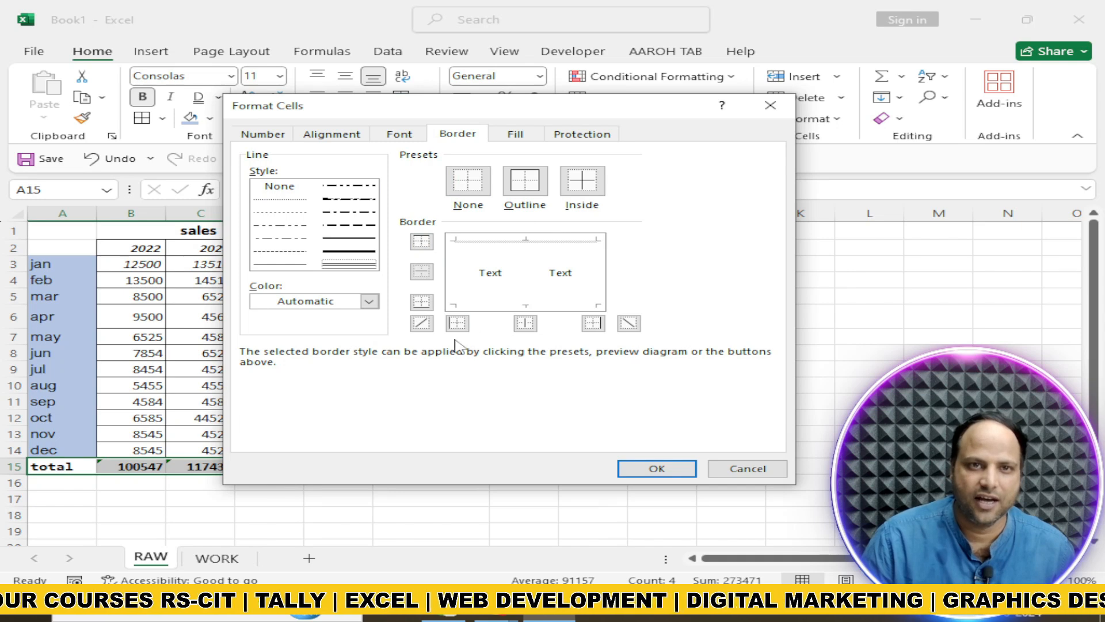
{"action": "left_click", "coordinate": [421, 303]}
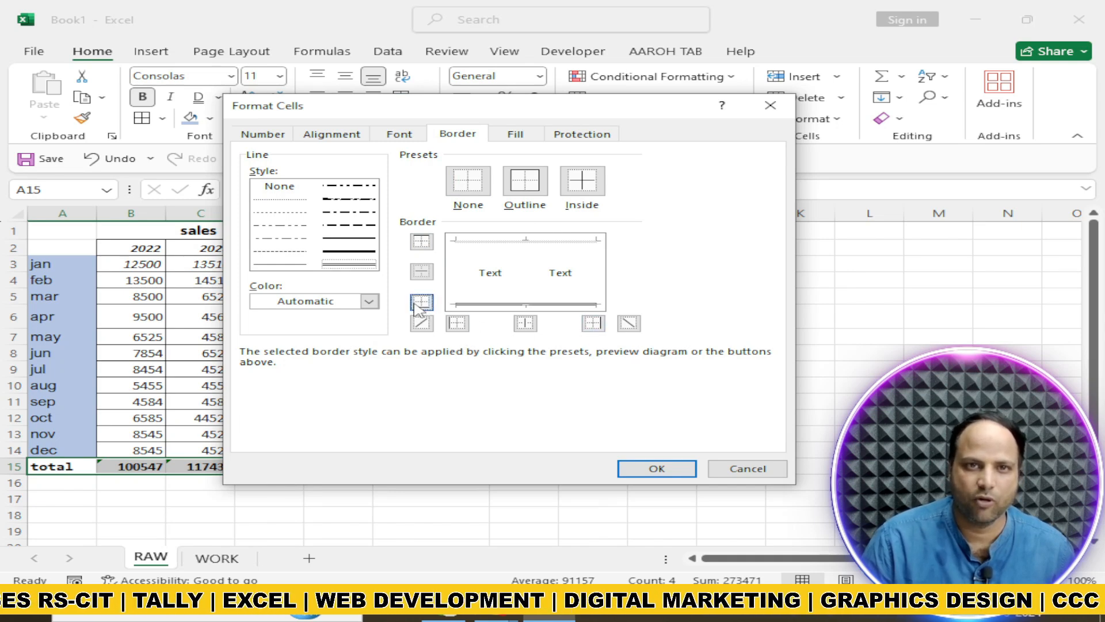
{"action": "left_click", "coordinate": [420, 244]}
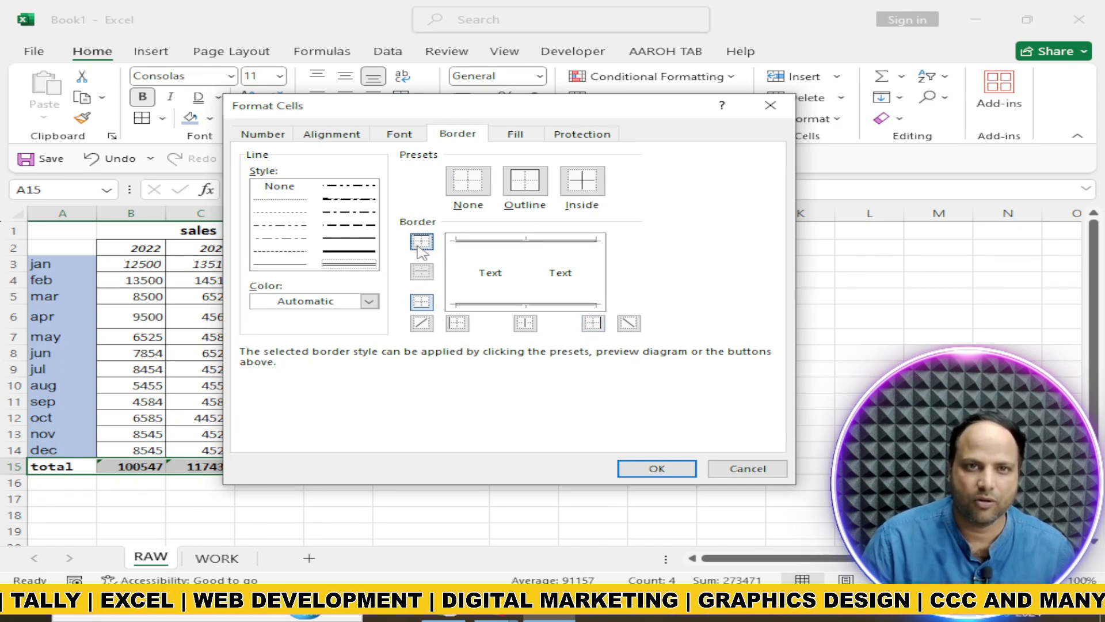
{"action": "left_click", "coordinate": [657, 468]}
{"action": "left_click", "coordinate": [399, 503]}
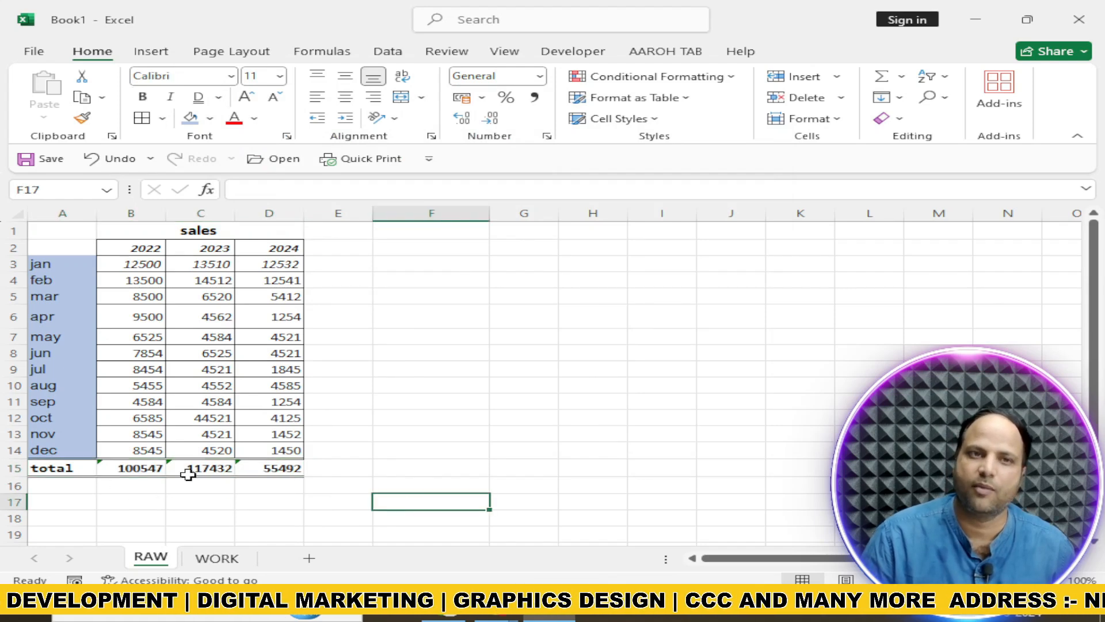
Make the monthly sales figures in B3:D14 bold and left-align them with an increased indent
{"action": "left_click_drag", "start_coordinate": [129, 262], "coordinate": [286, 444]}
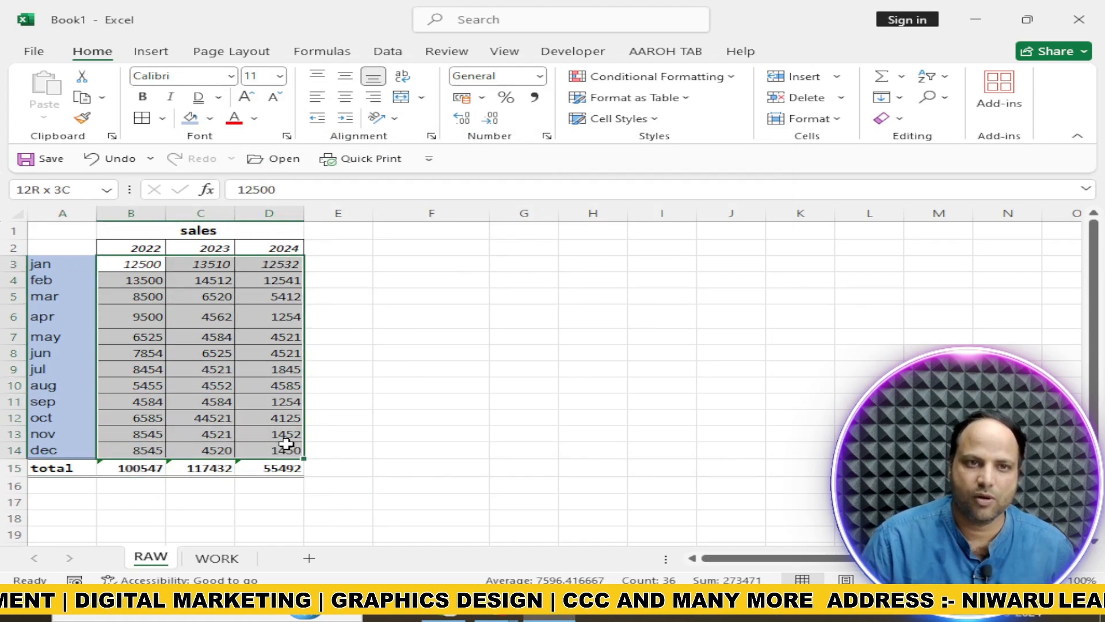
{"action": "left_click", "coordinate": [143, 98]}
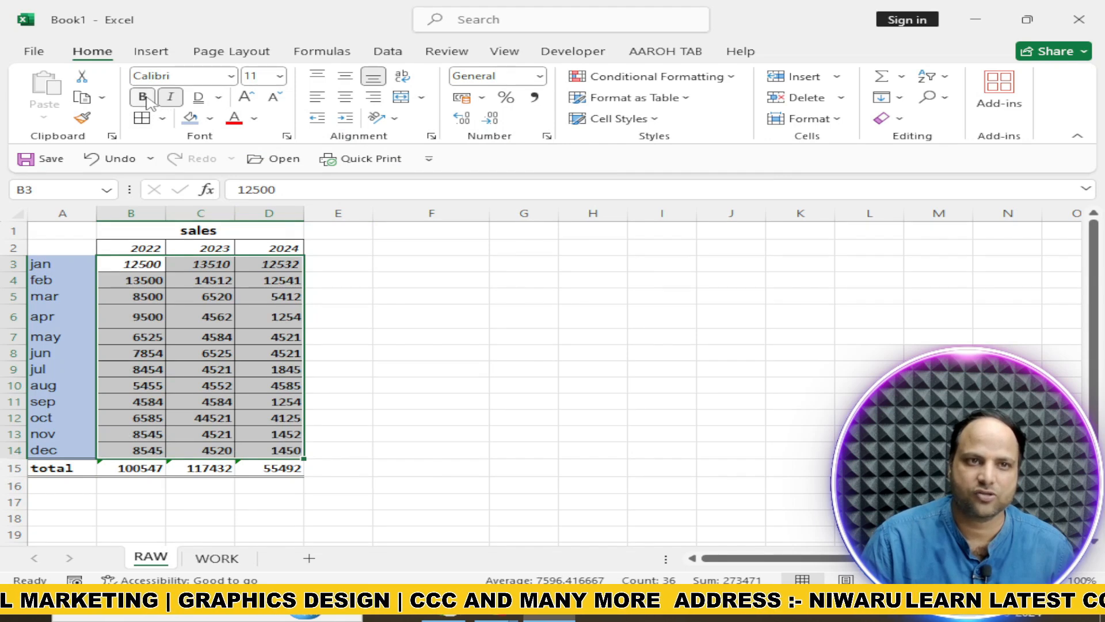
{"action": "left_click", "coordinate": [347, 102]}
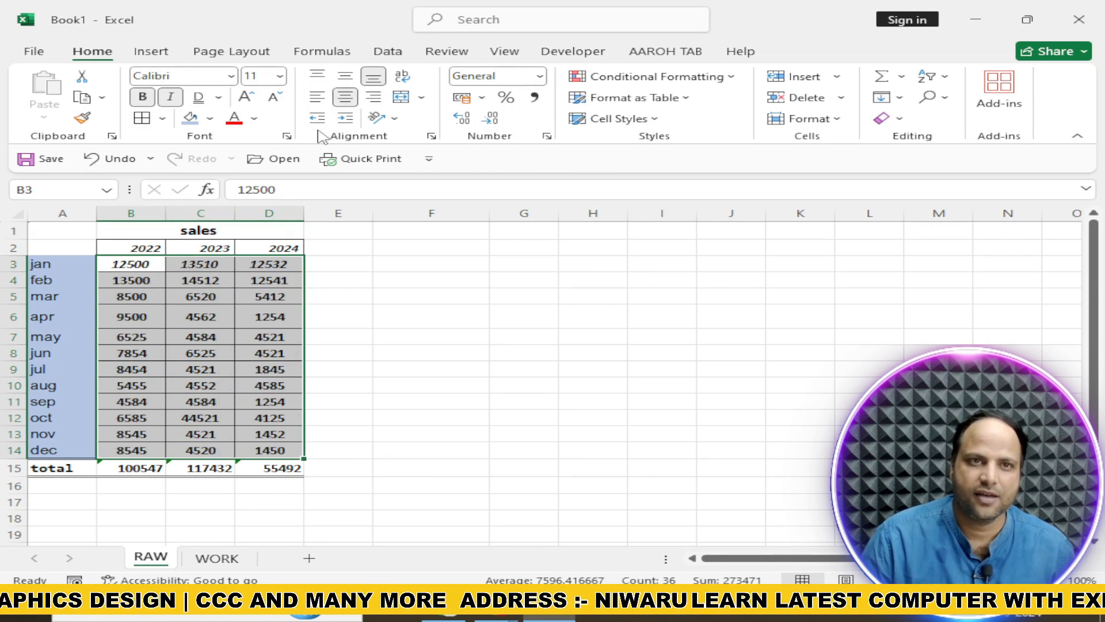
{"action": "left_click", "coordinate": [344, 120]}
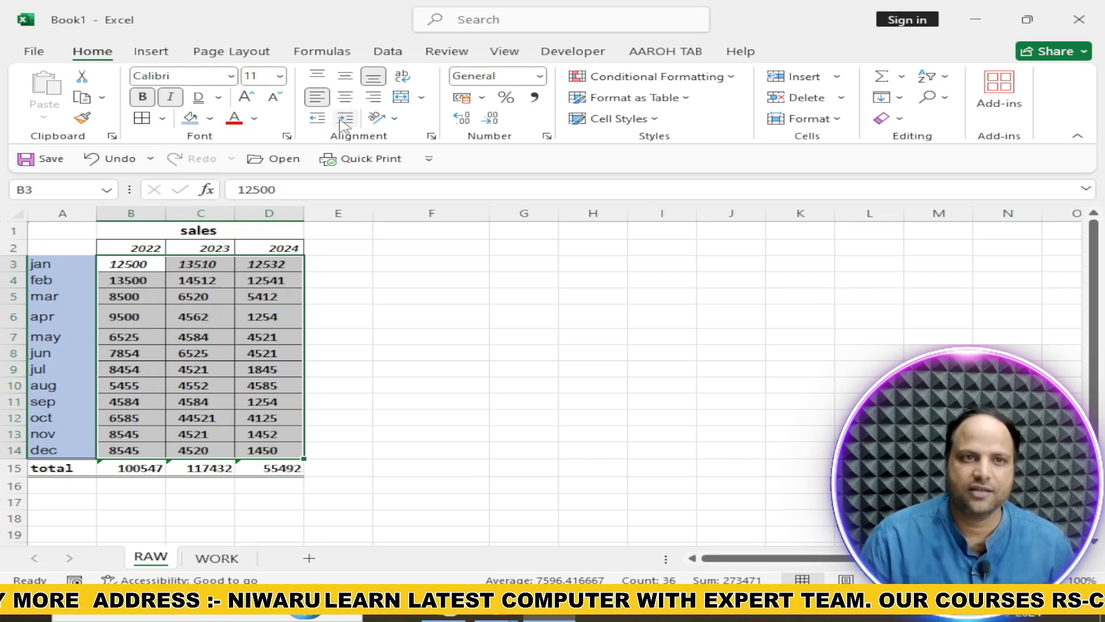
Apply the 60% - Accent2 cell style to the sales title and year headings in B1:D2
{"action": "left_click_drag", "start_coordinate": [109, 232], "coordinate": [276, 234]}
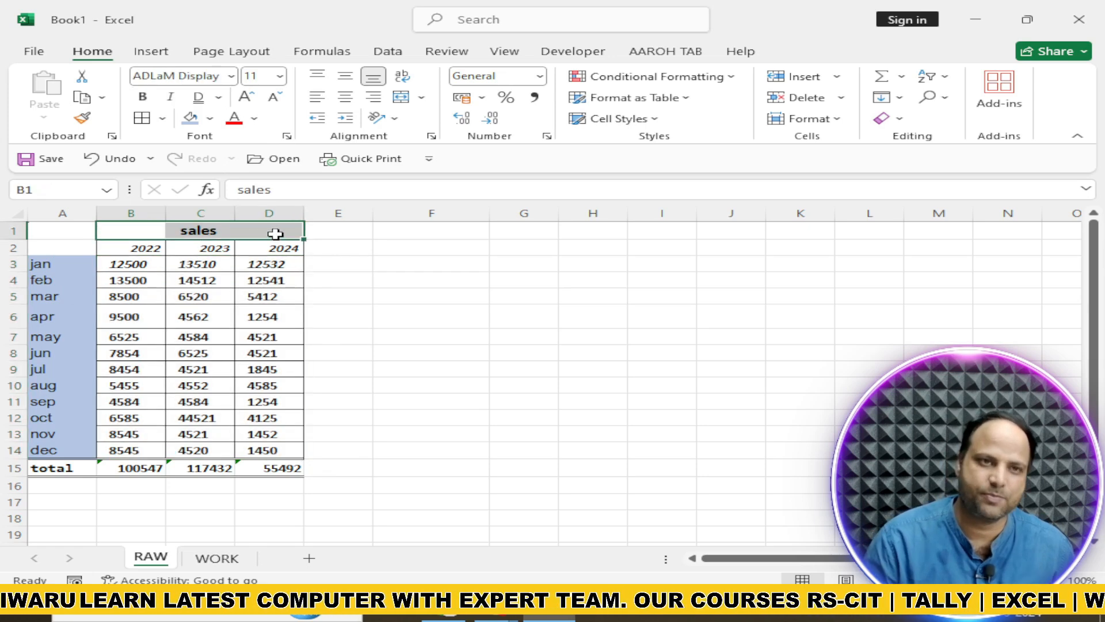
{"action": "left_click_drag", "start_coordinate": [132, 236], "coordinate": [274, 247]}
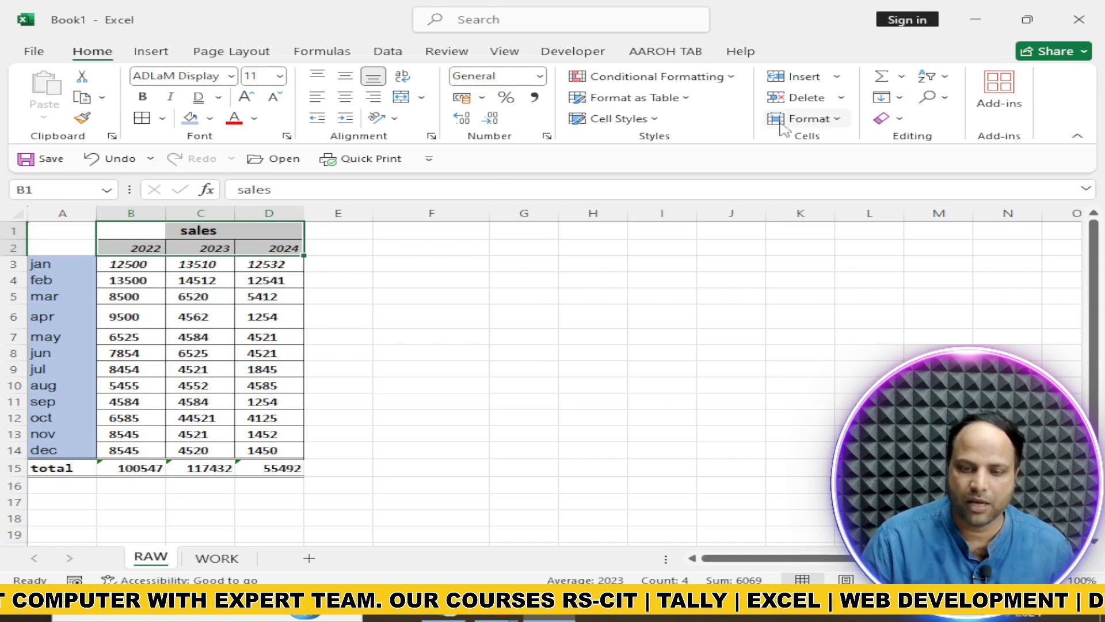
{"action": "left_click", "coordinate": [651, 124]}
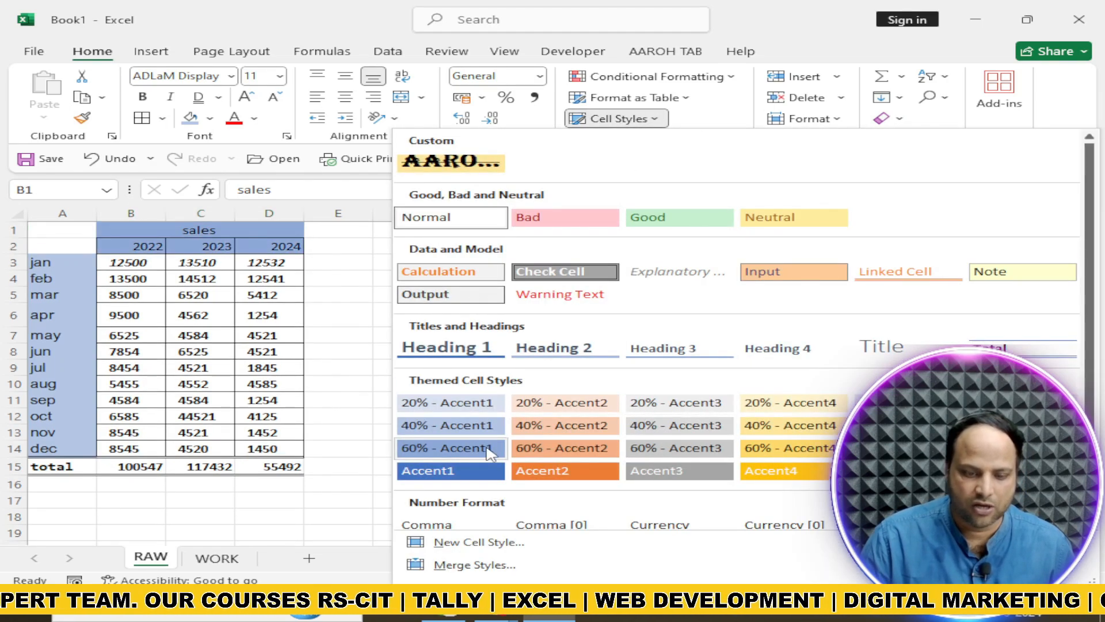
{"action": "left_click", "coordinate": [524, 447]}
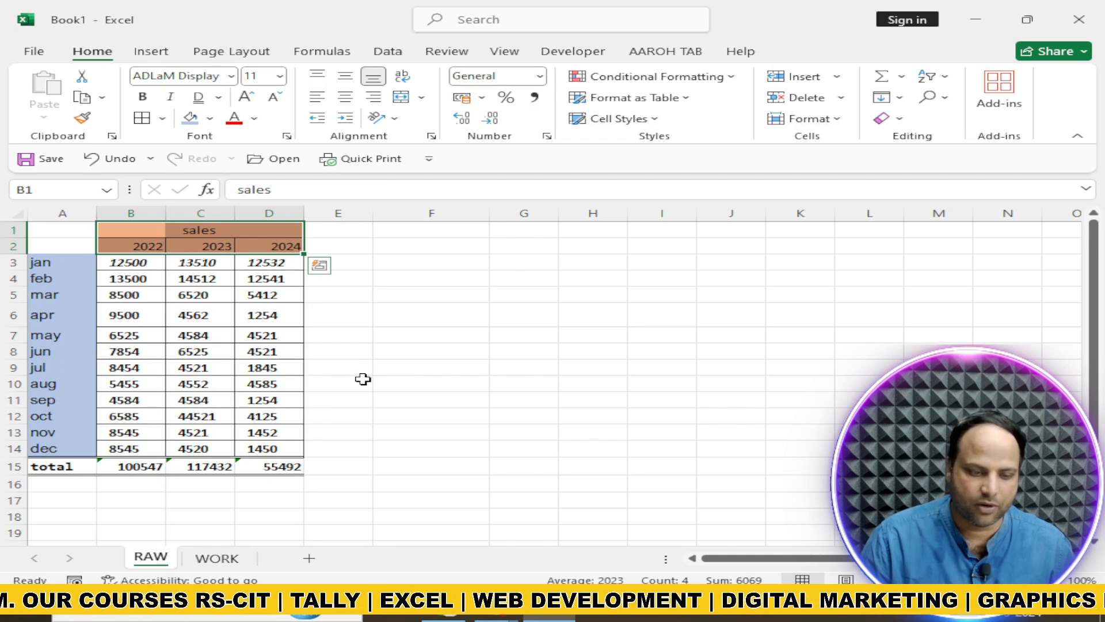
{"action": "left_click", "coordinate": [364, 380]}
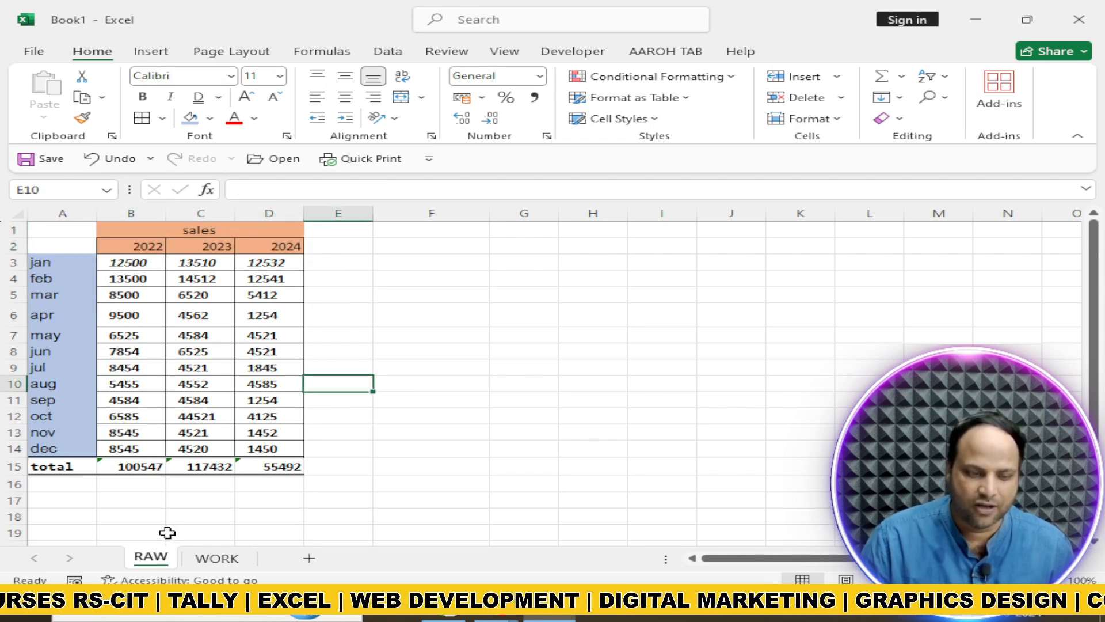